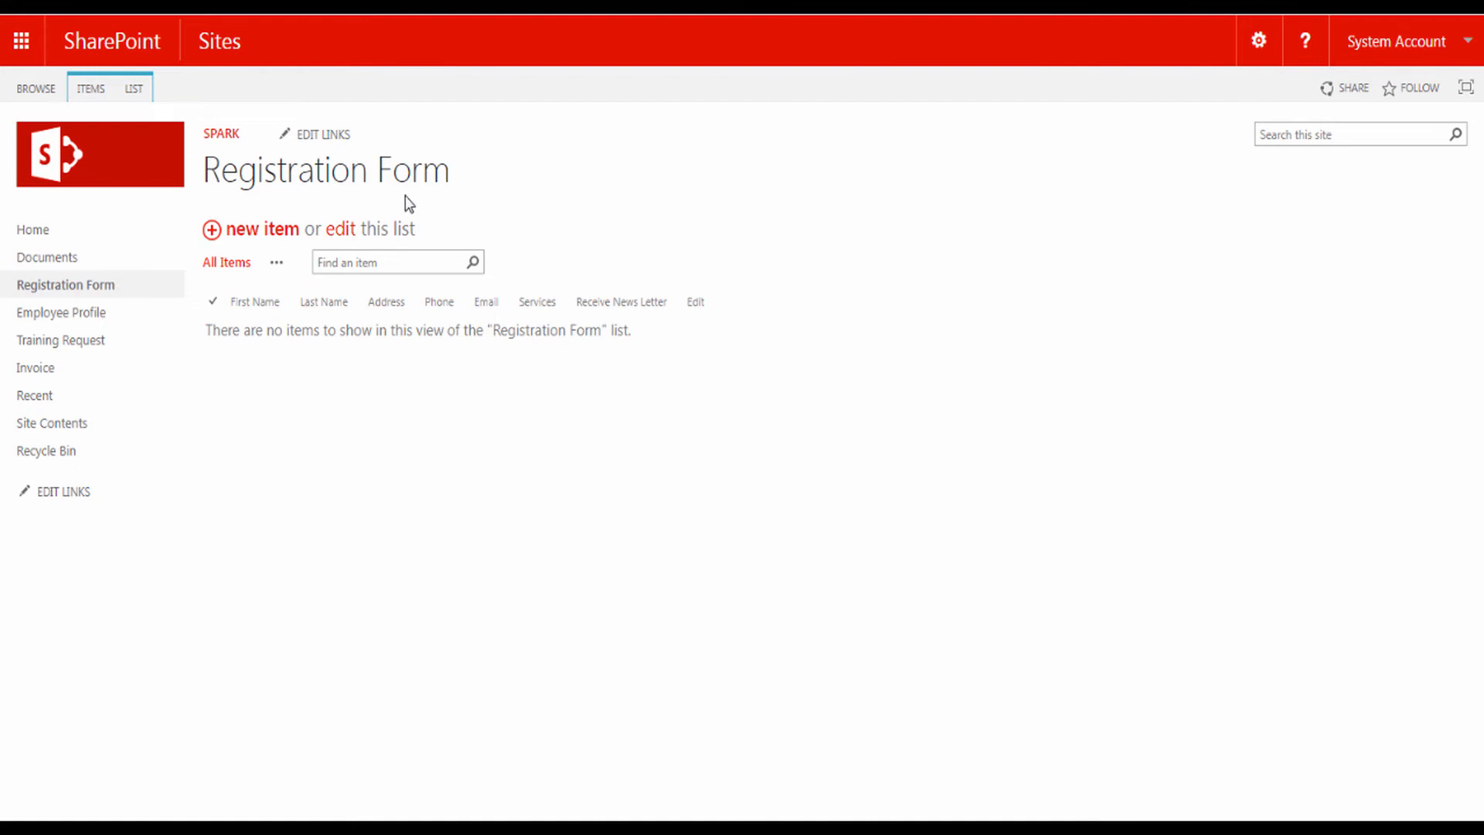
- Open the Registration Form list's form in SPARK Forms Builder from the LIST ribbon
click(133, 91)
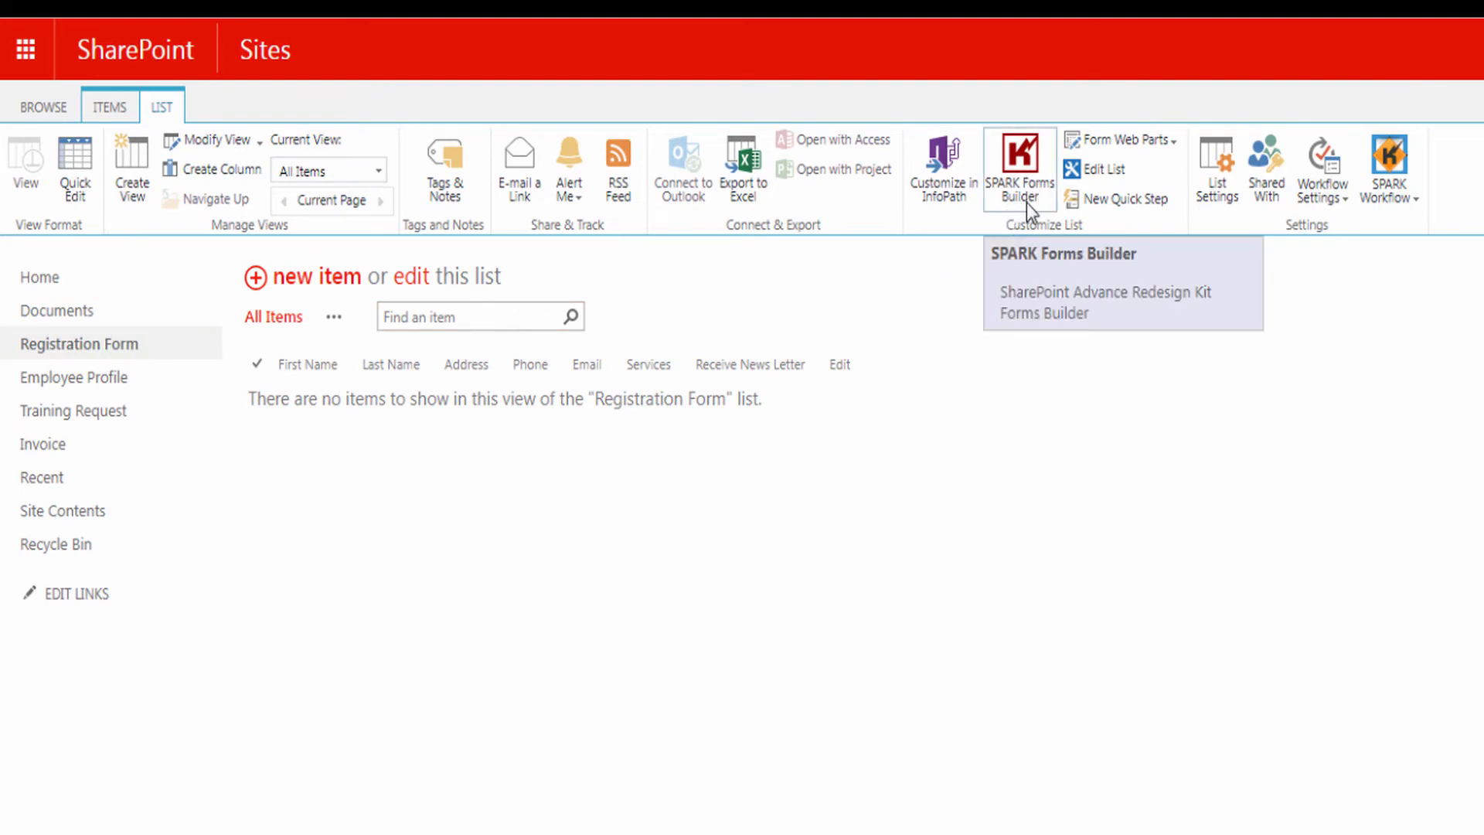
click(1019, 159)
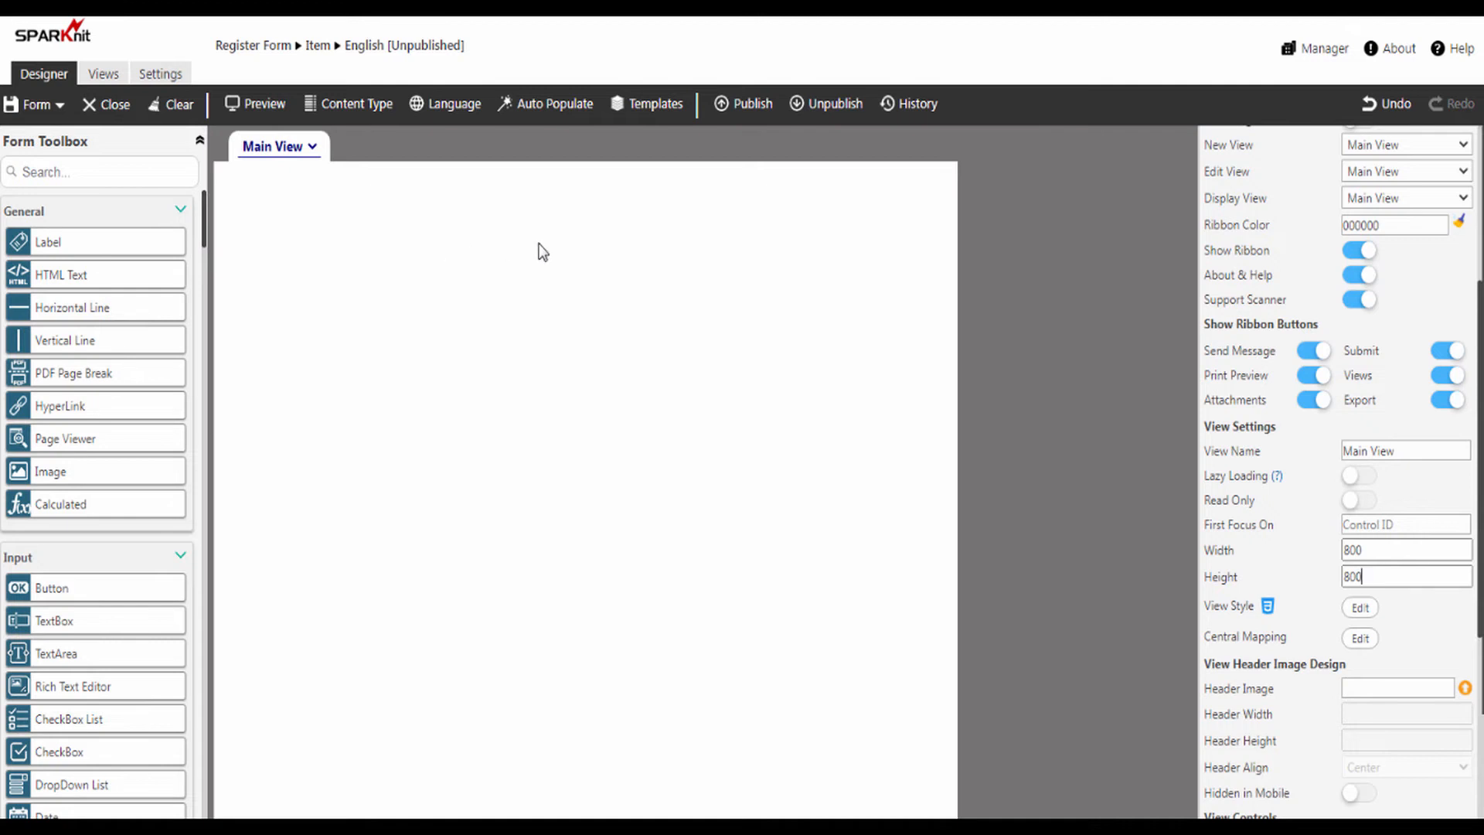
- Place a red header panel across the form's top with a 'Registration Form' title label
drag(205, 218, 207, 296)
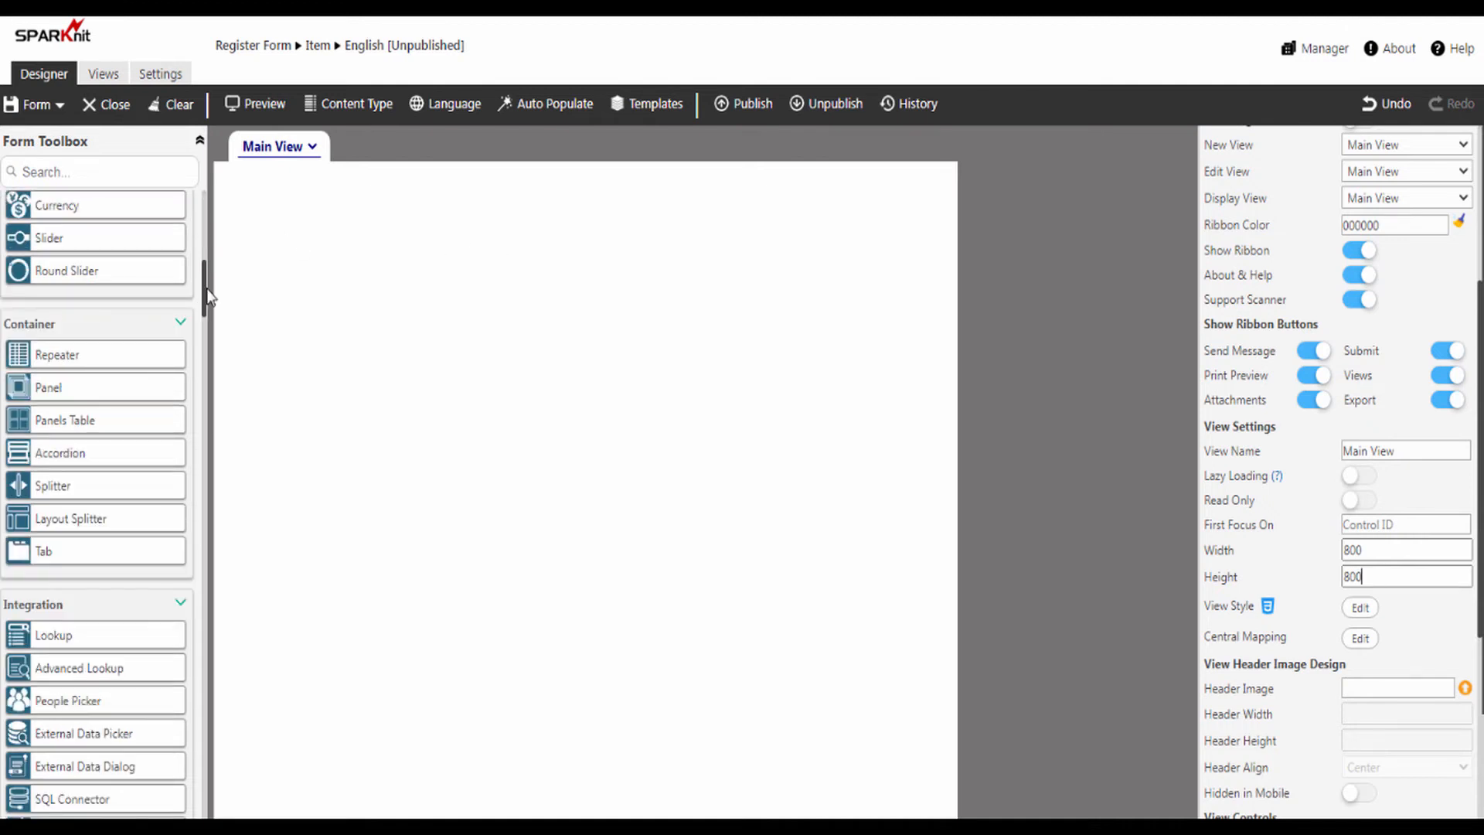
click(444, 265)
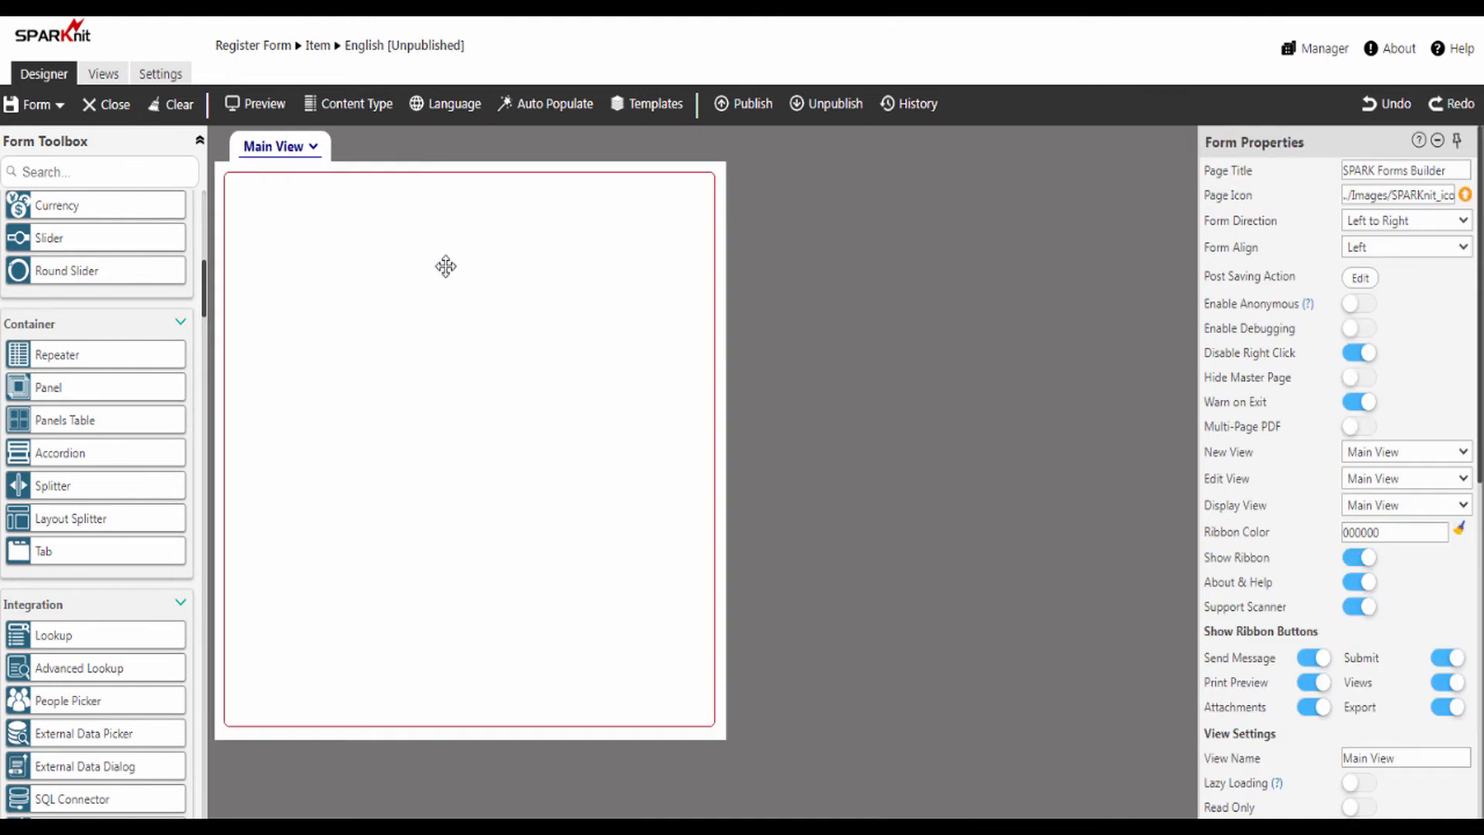
drag(80, 397, 420, 222)
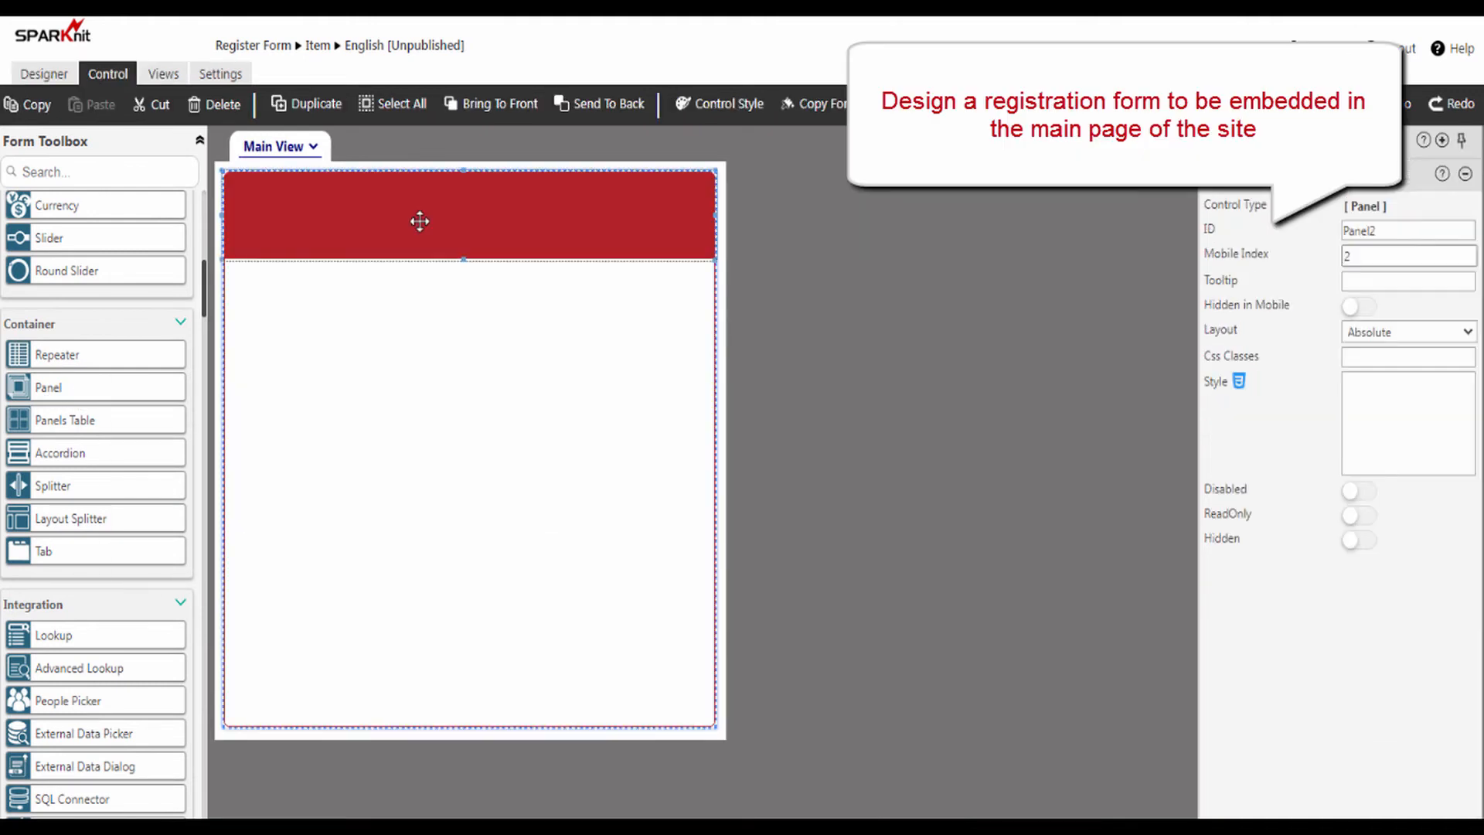
drag(202, 288, 205, 188)
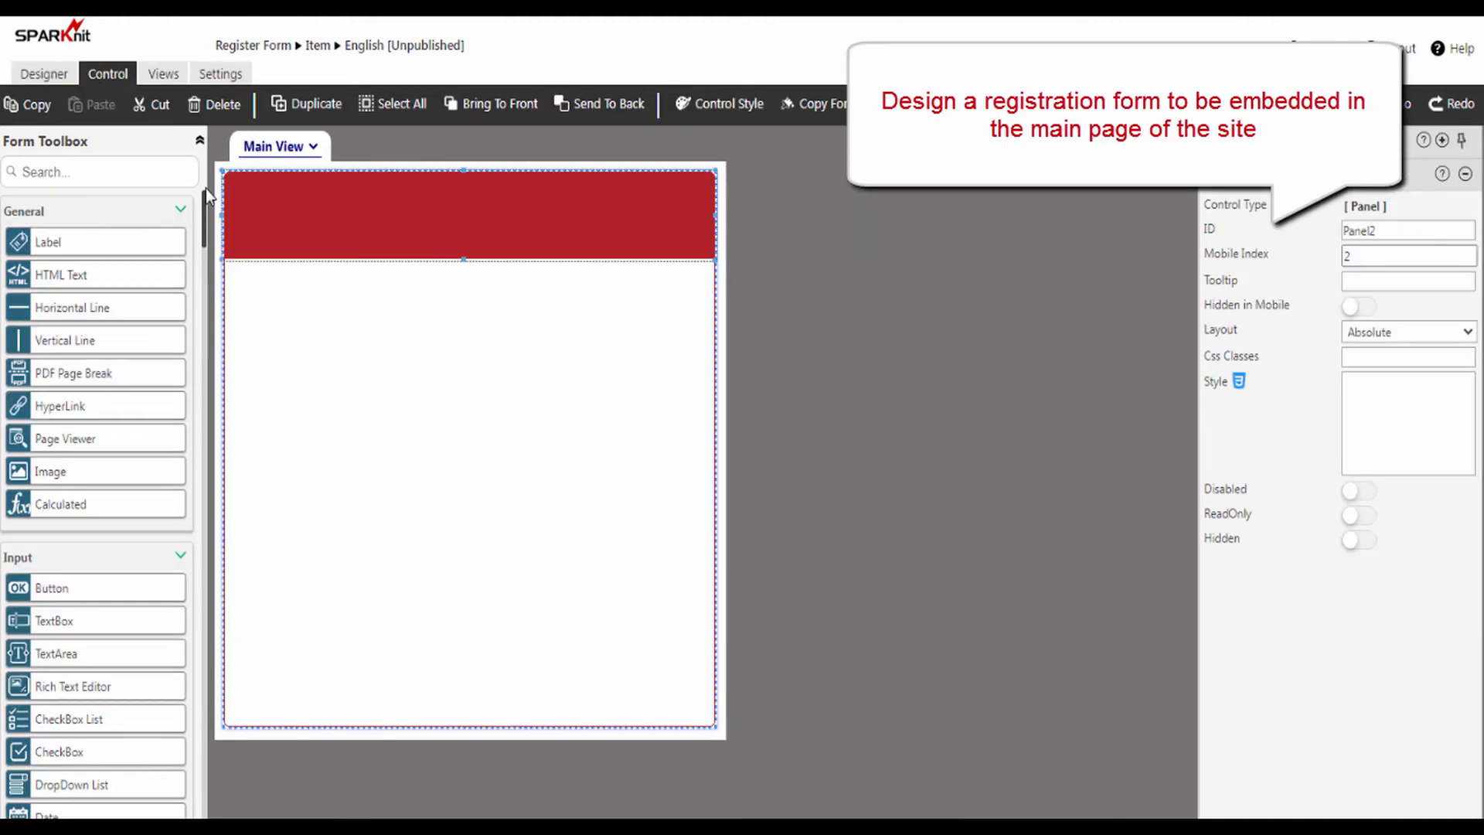
drag(56, 246, 348, 222)
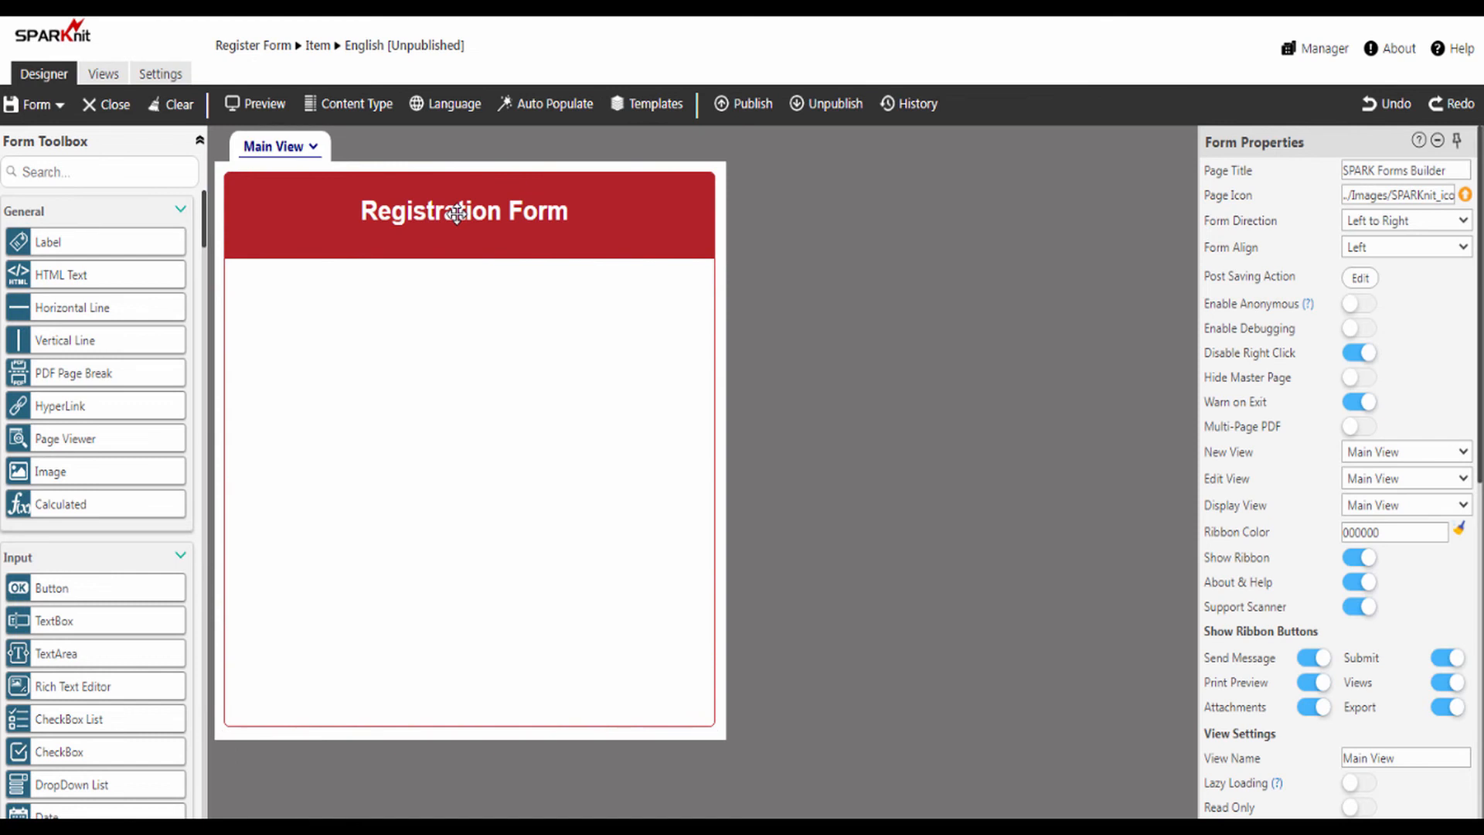
- Add the First Name, Last Name, Address and Phone fields to the form in order
drag(205, 237, 204, 400)
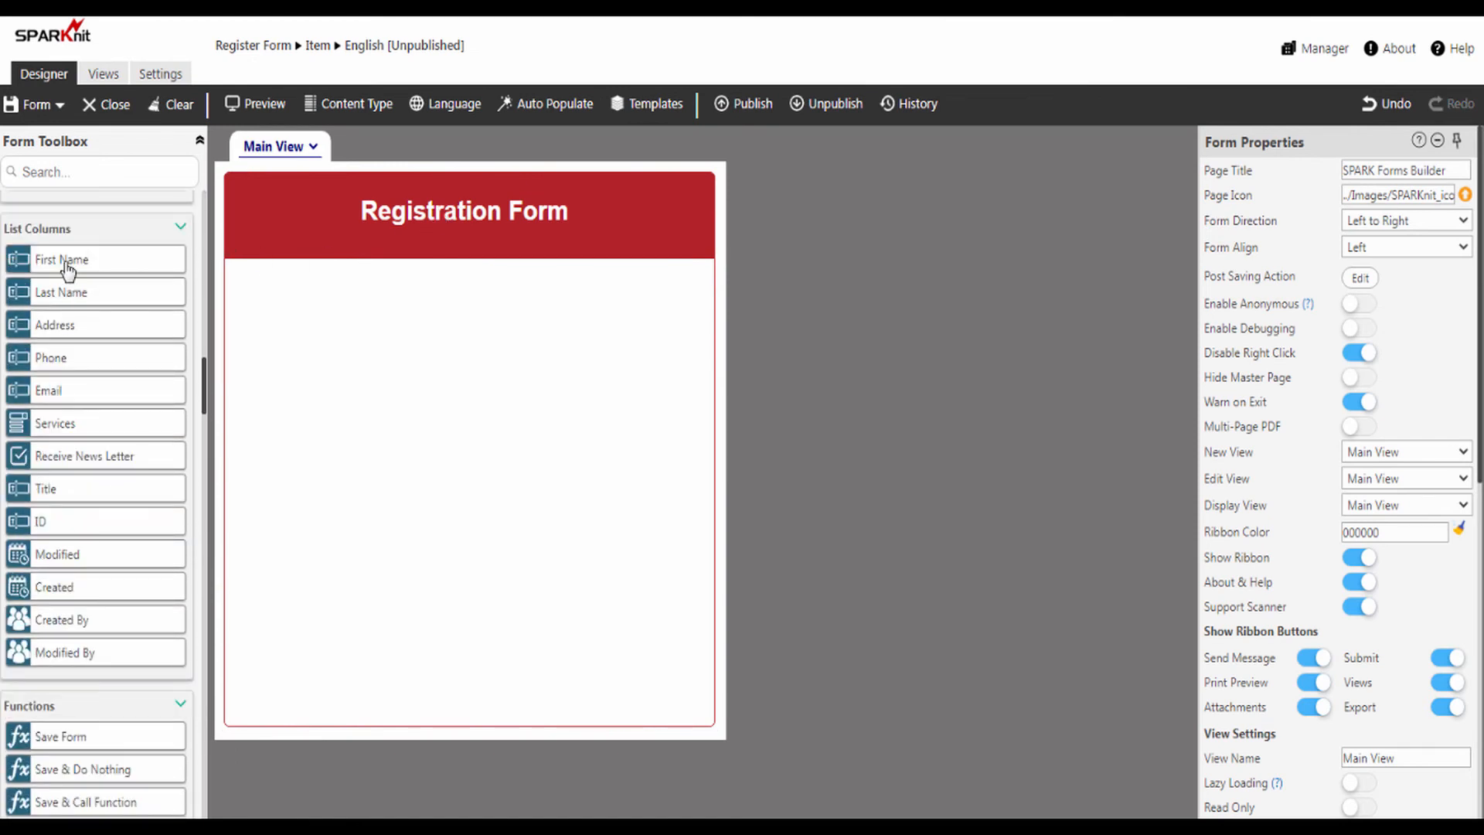
drag(68, 270, 431, 298)
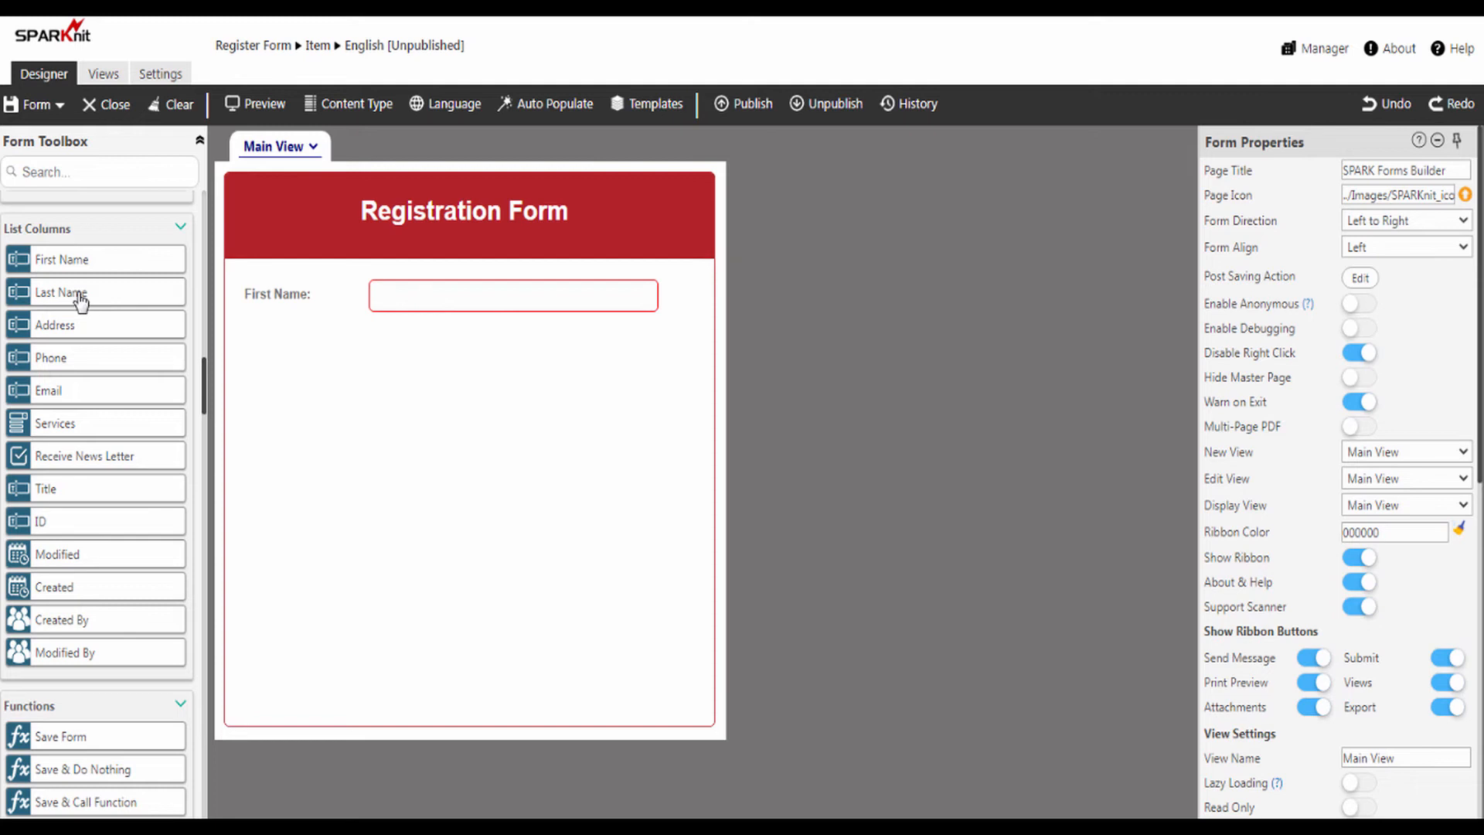
drag(80, 302, 432, 351)
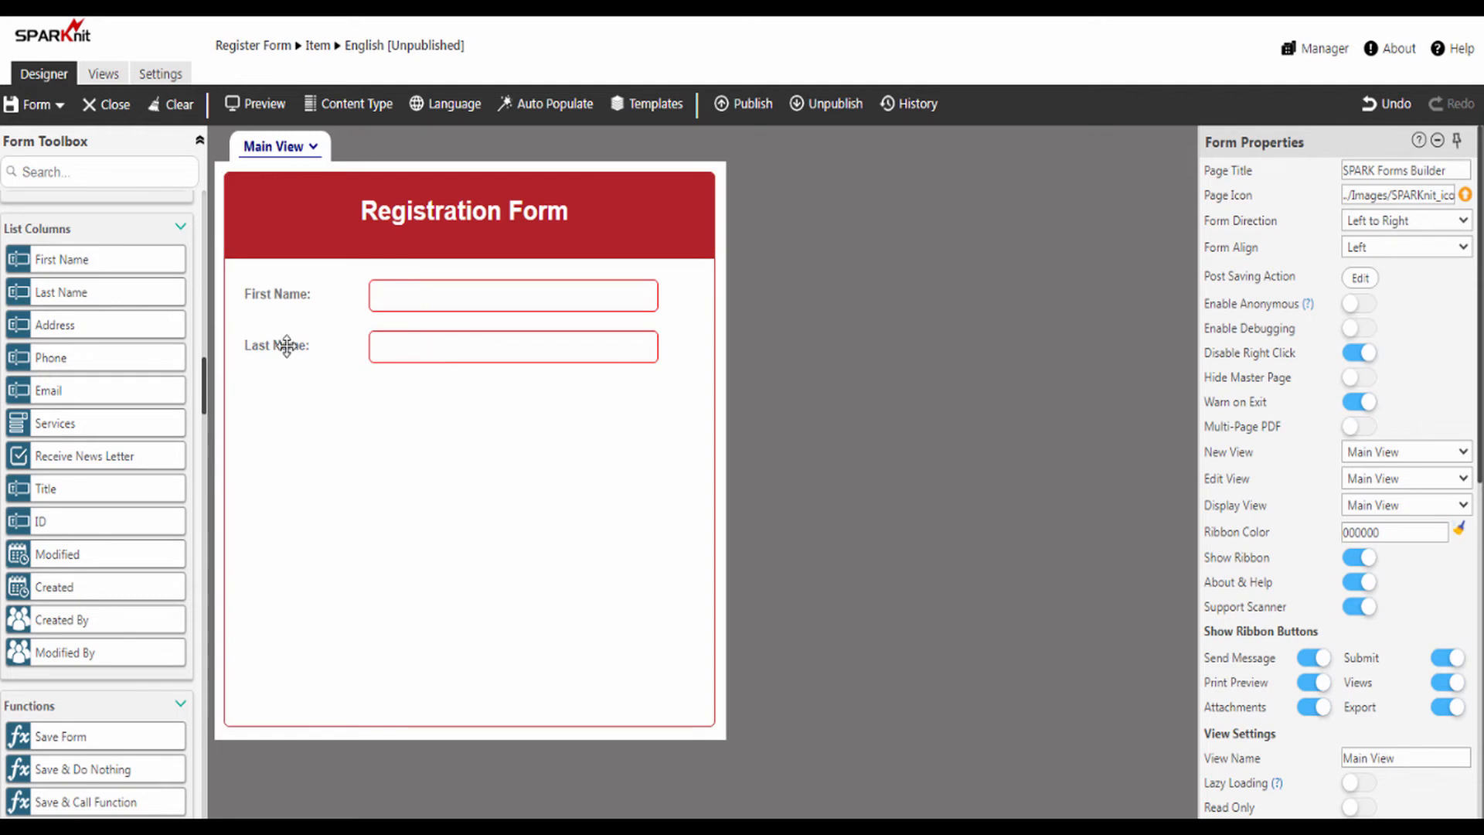
drag(45, 334, 450, 400)
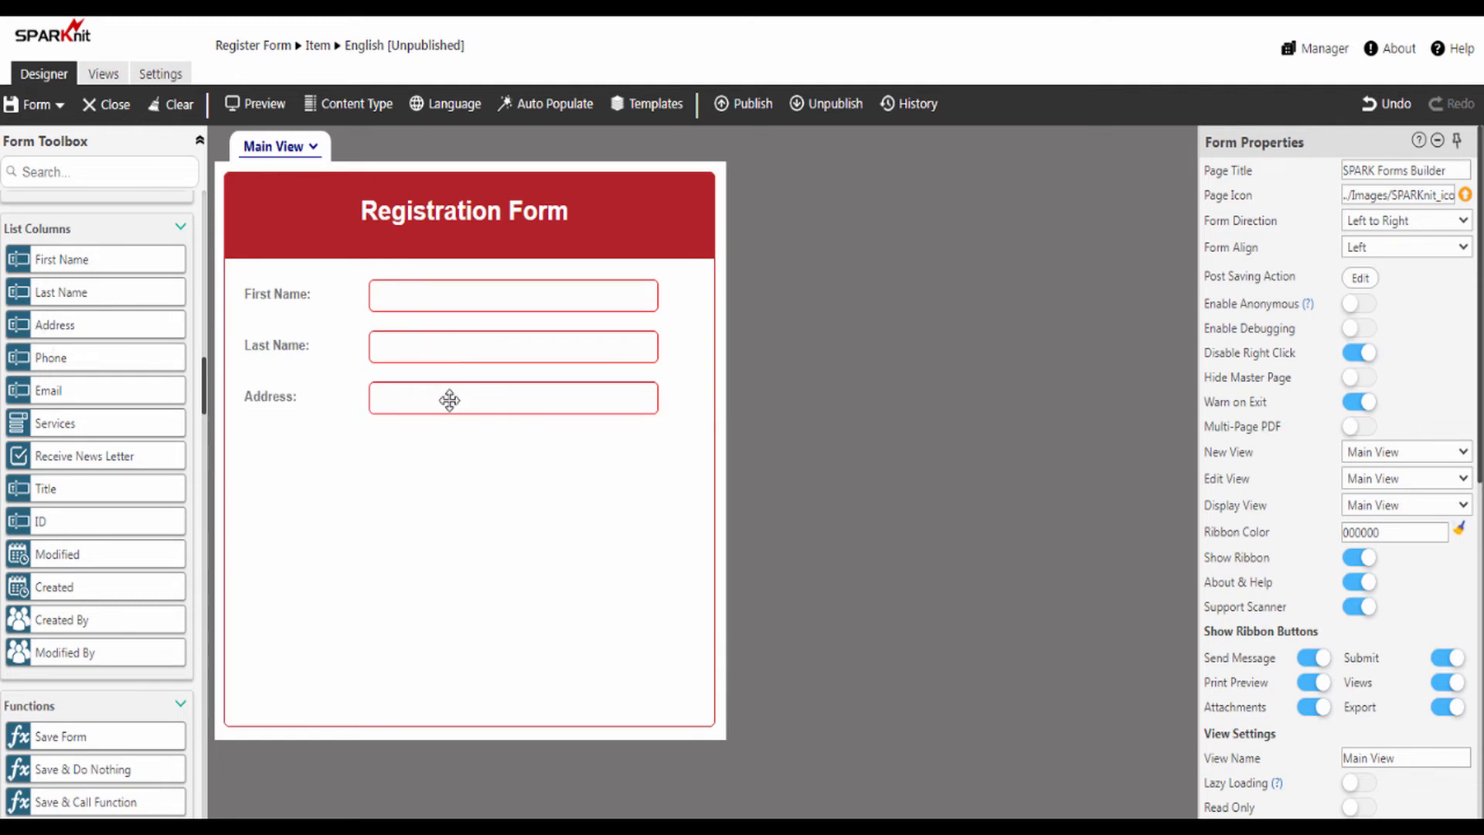
drag(37, 362, 432, 452)
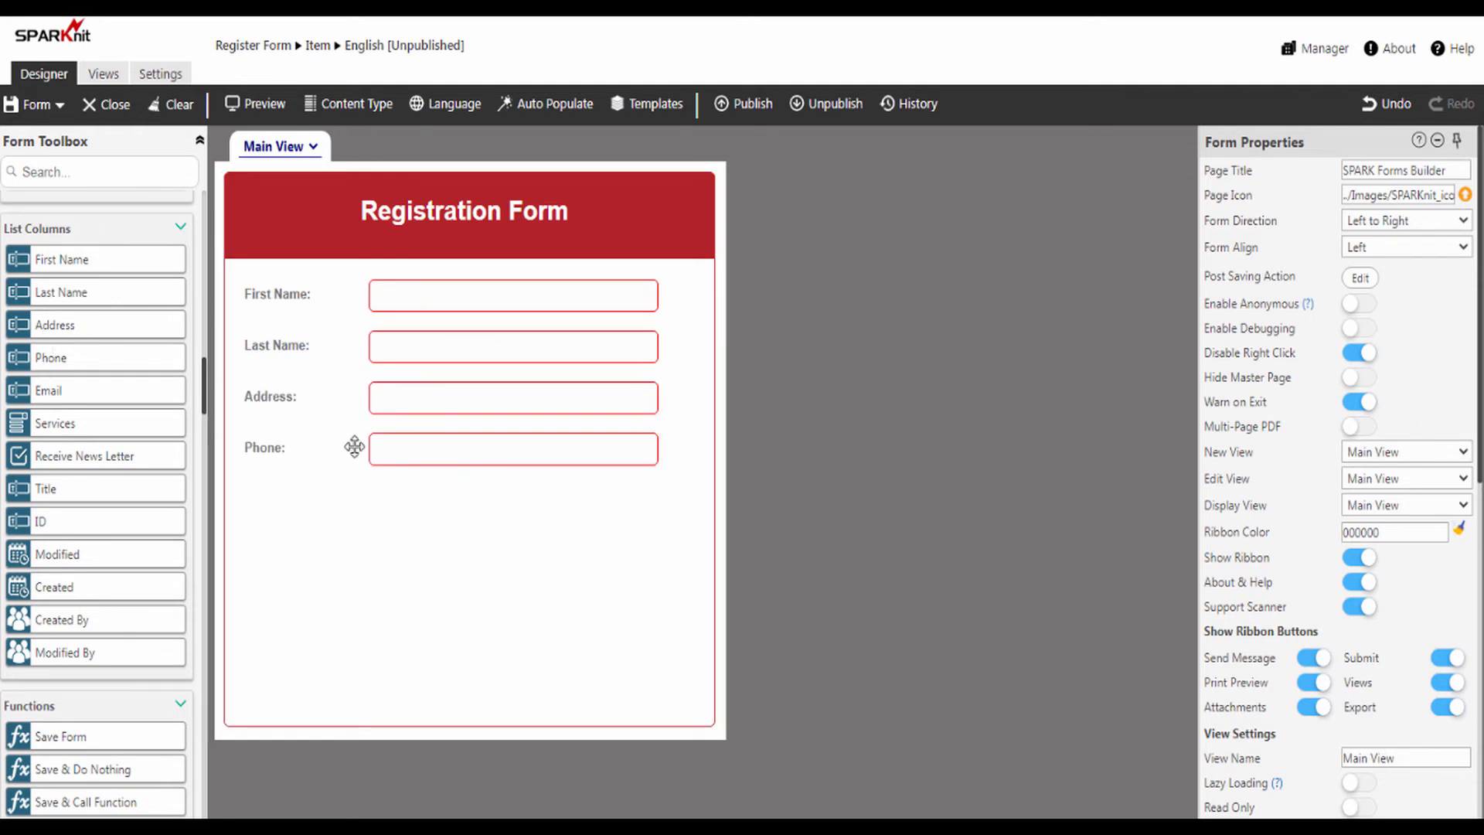
- Add Email, the Services dropdown, the Receive News Letter toggle and a Save Form Submit button
drag(52, 398, 459, 503)
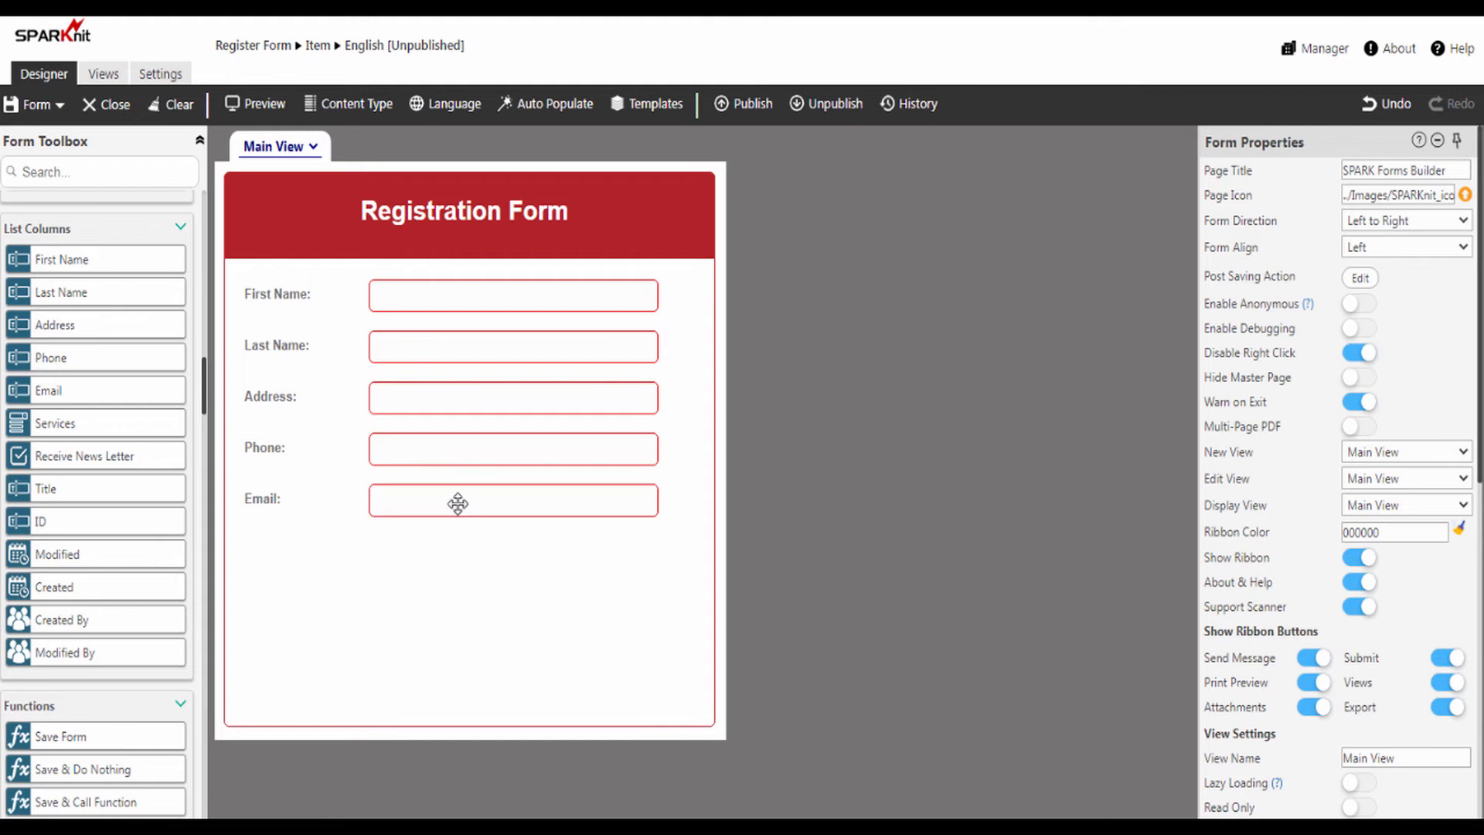
drag(52, 438, 452, 559)
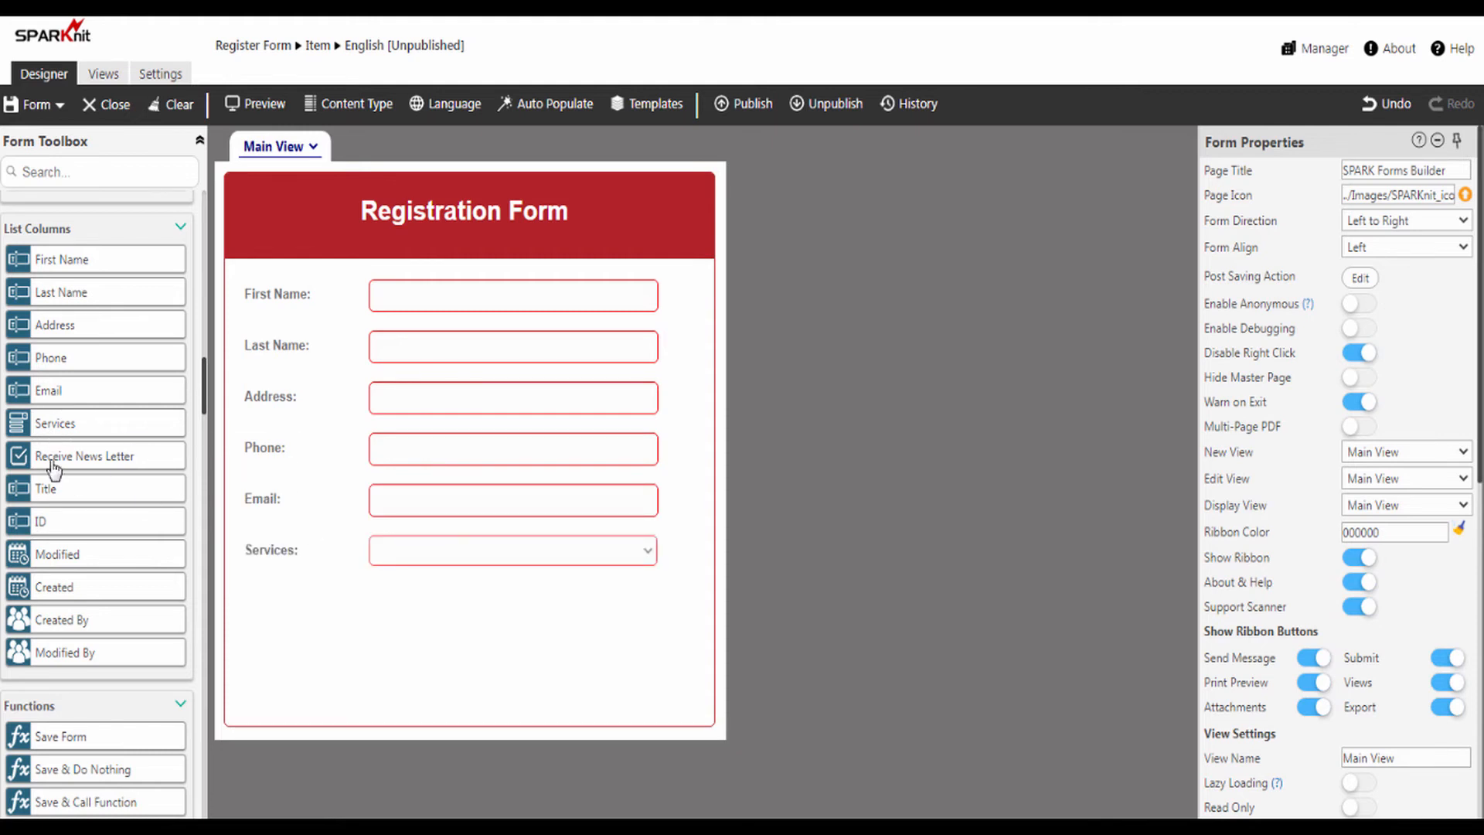
drag(60, 475, 386, 607)
scroll(205, 418, down, 3)
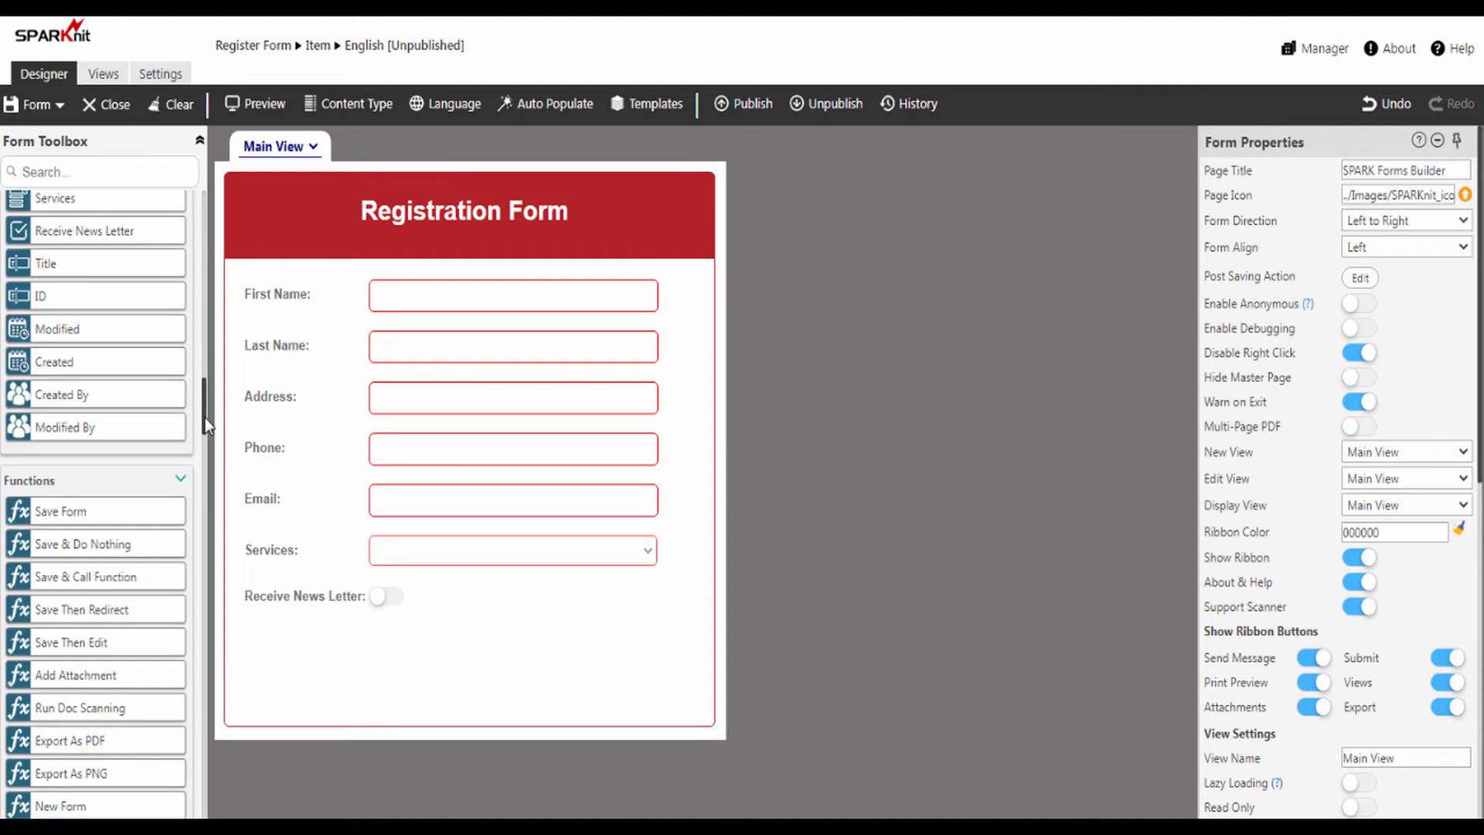
drag(78, 518, 457, 678)
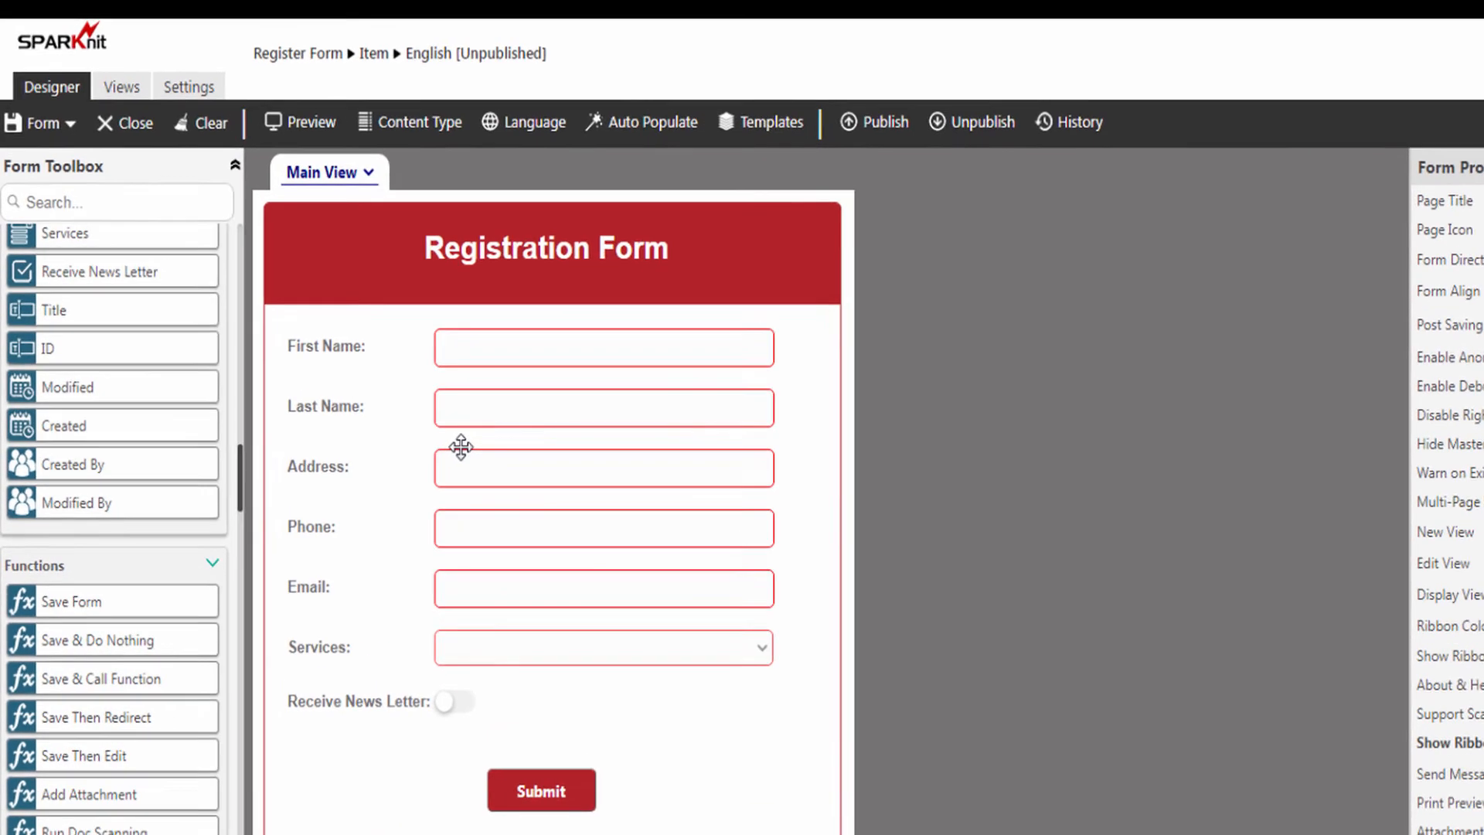
click(216, 99)
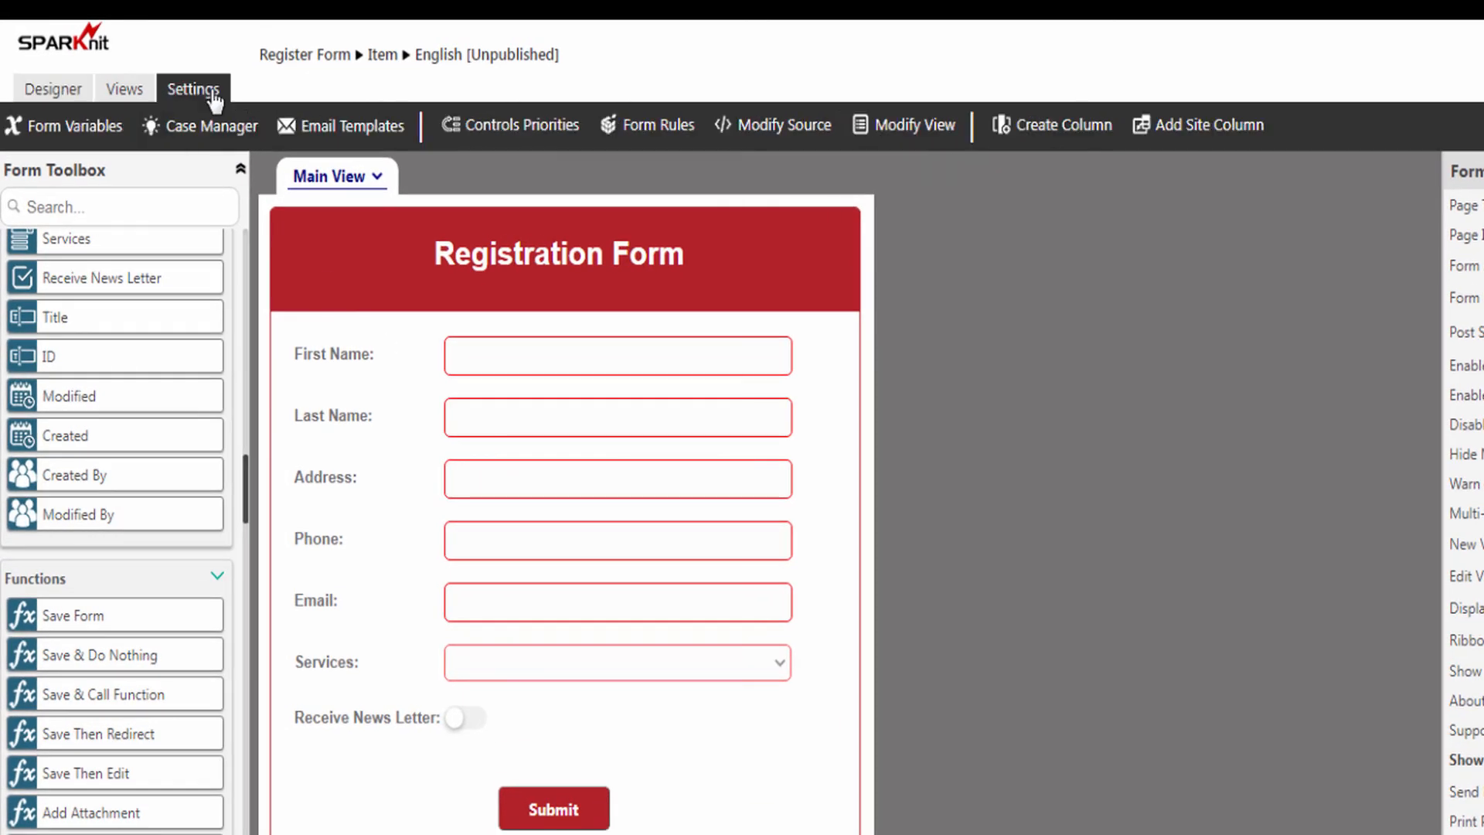
- Create a new email template named 'Registration Email Template'
click(337, 128)
click(591, 126)
click(753, 196)
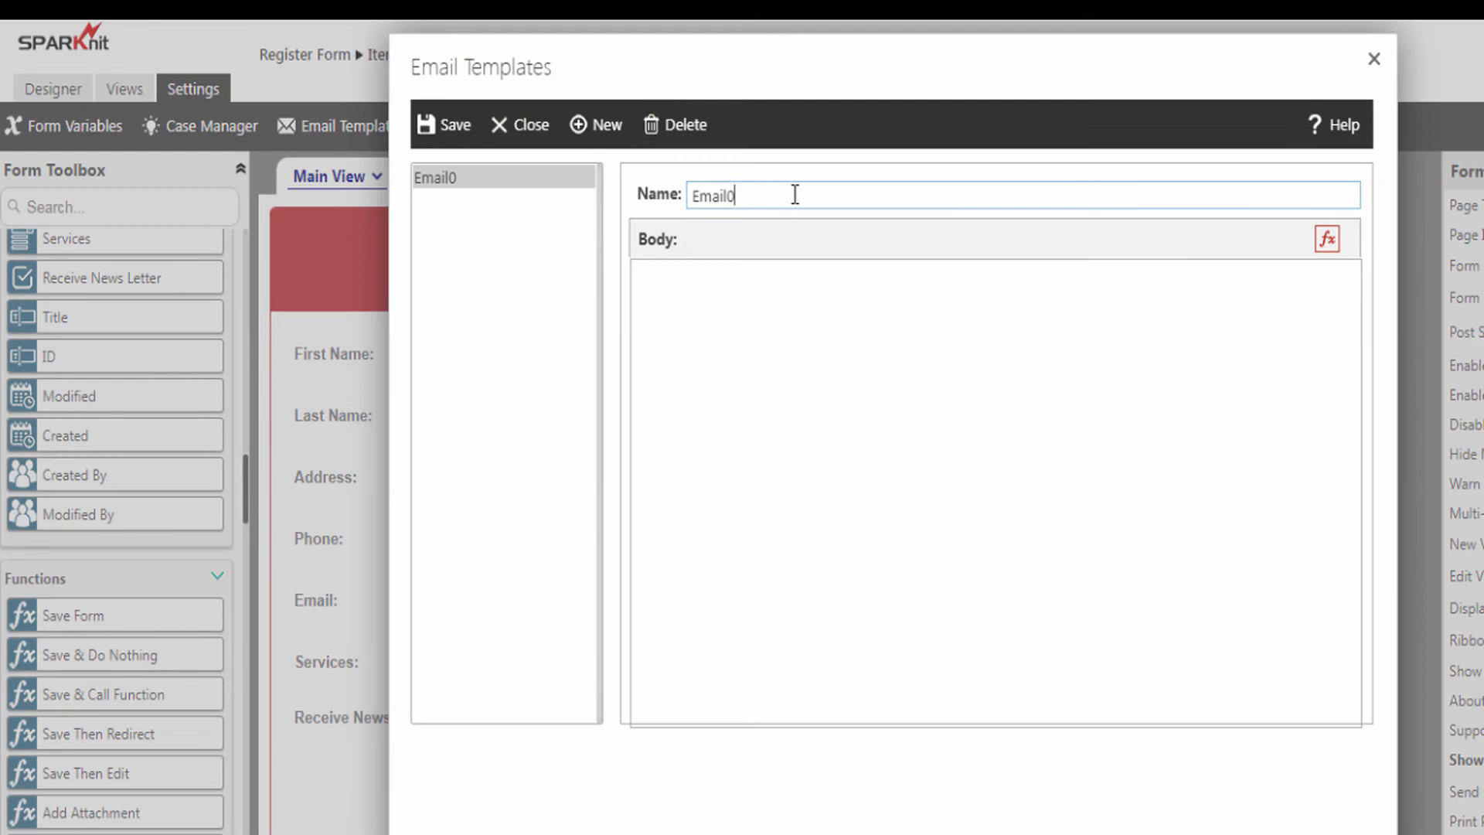
drag(795, 195, 661, 195)
text(R)
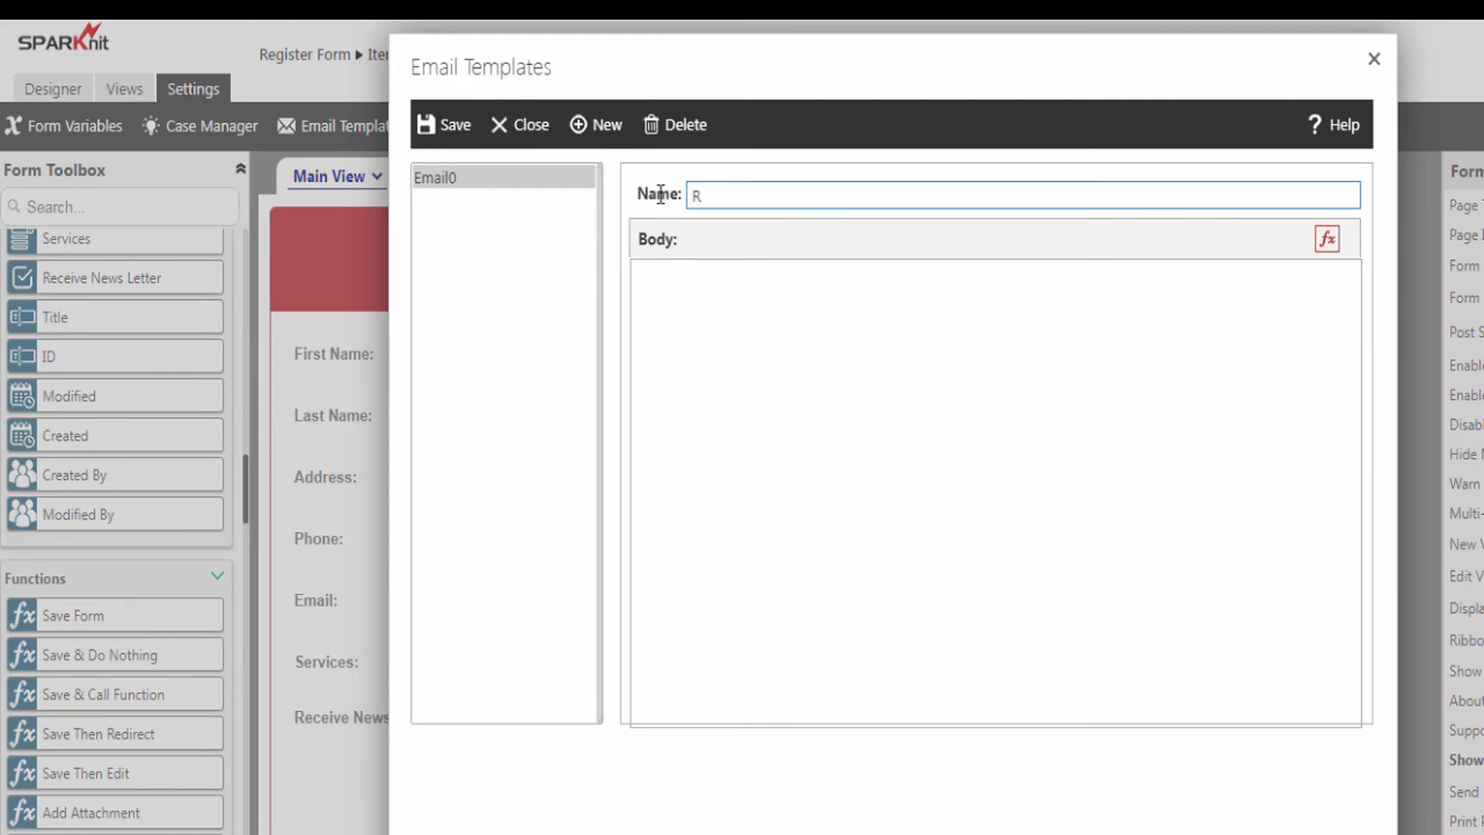
text(egistration Email Template)
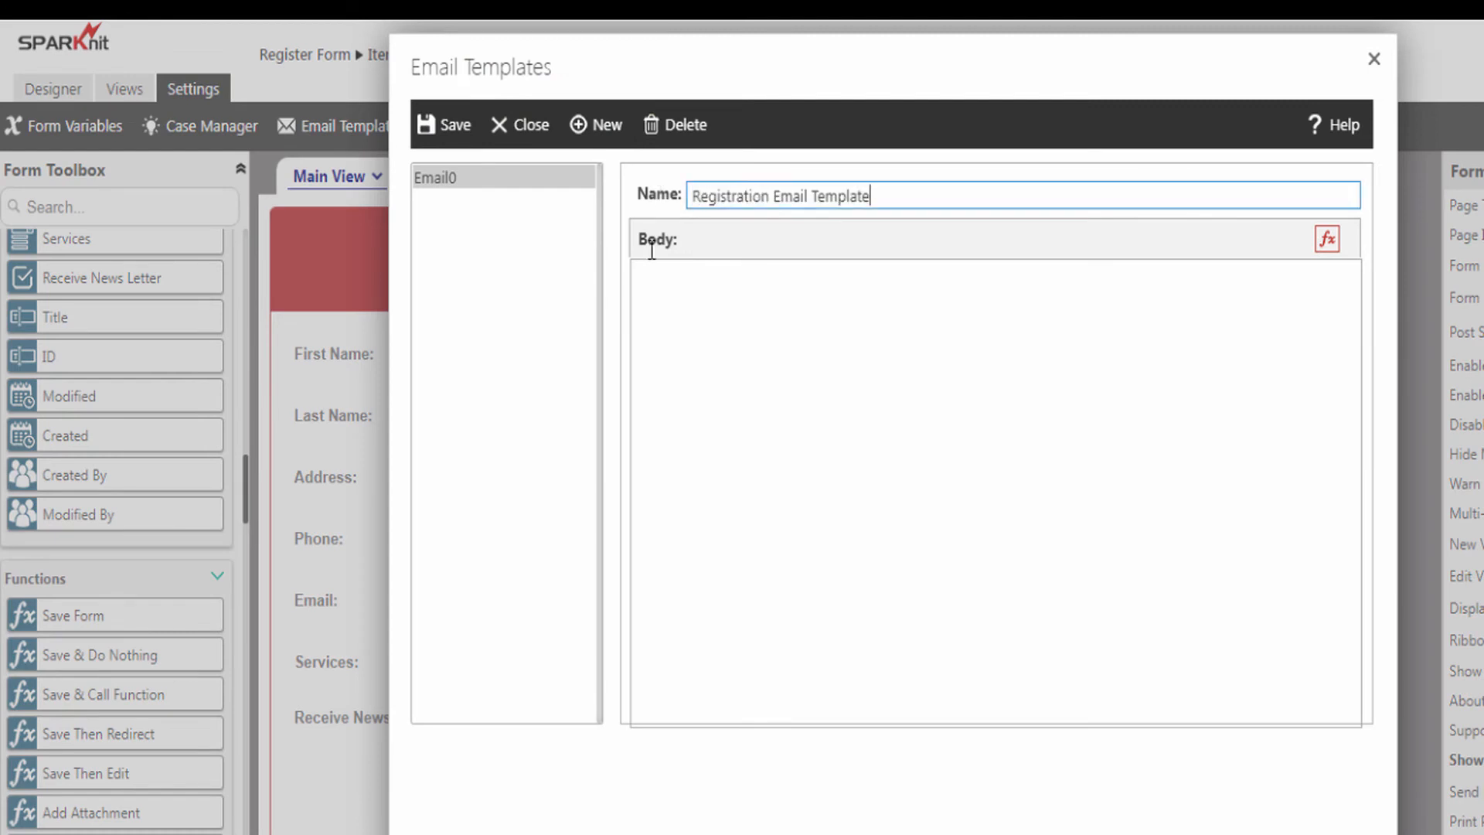
- Write the body lines 'A new record has been registered in our system' and 'Registration Details:'
click(648, 273)
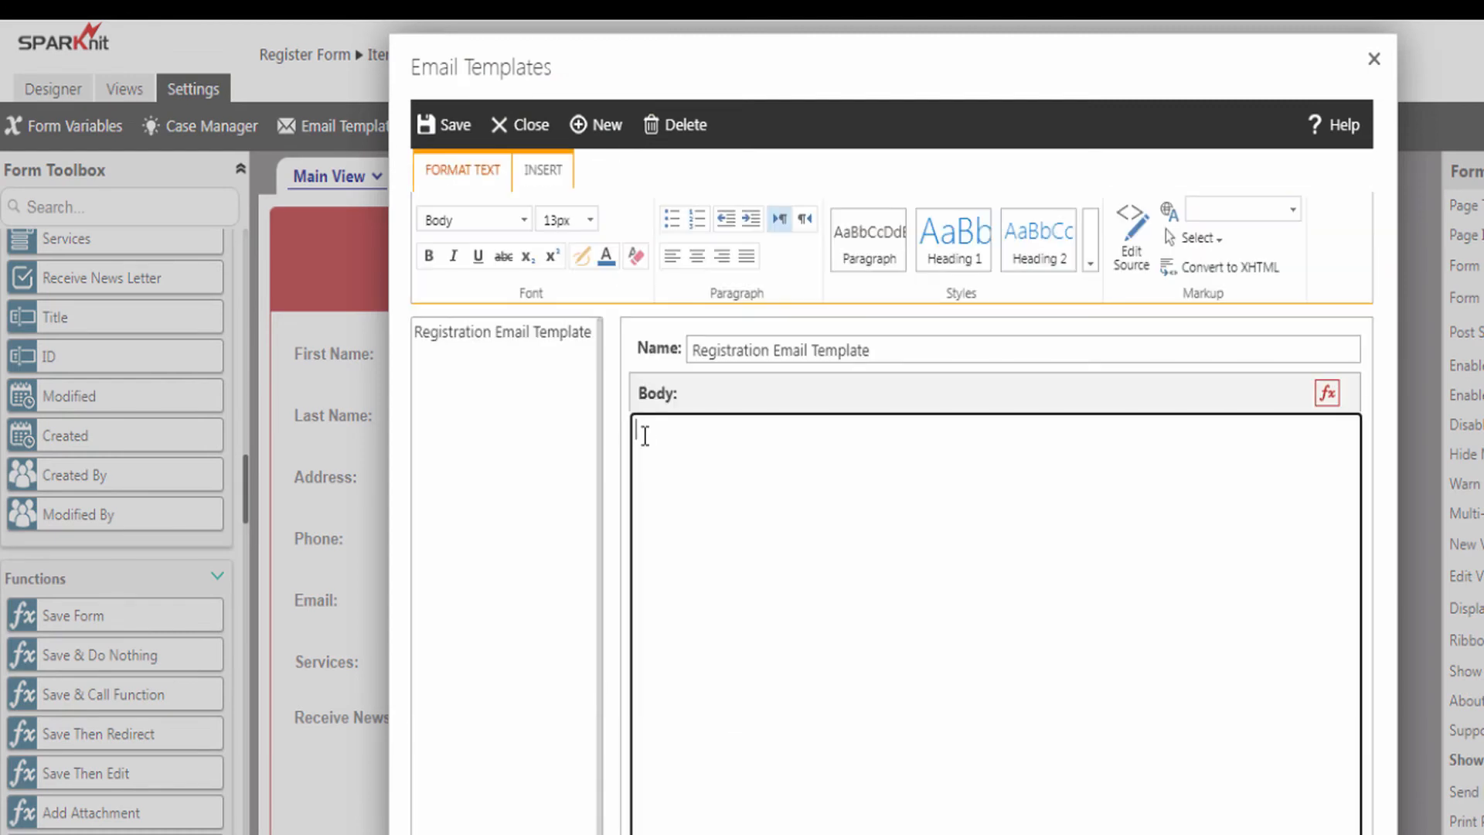
text(A new record has been registered in our system)
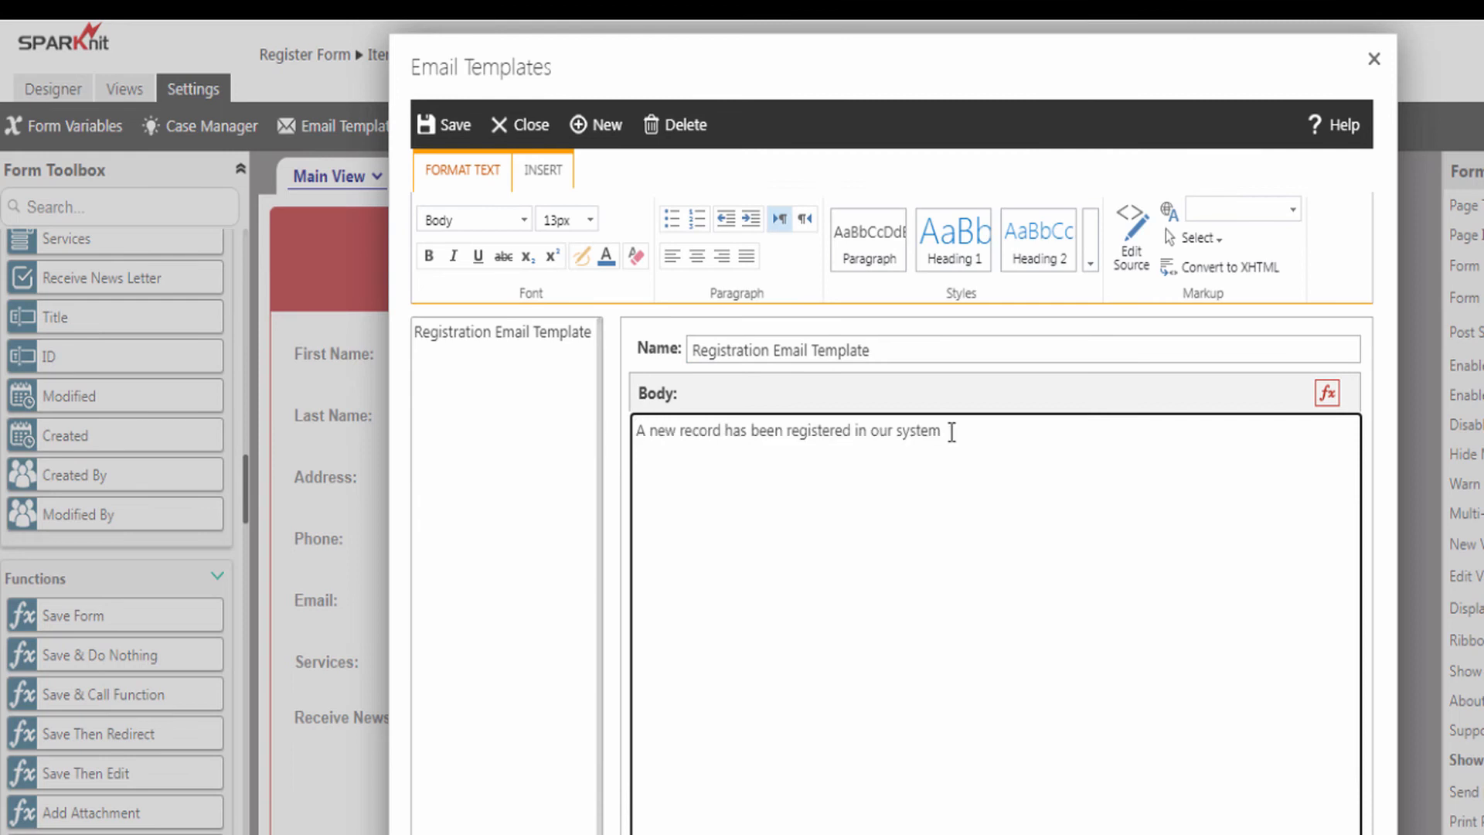
key(Return)
text(Registration Details:)
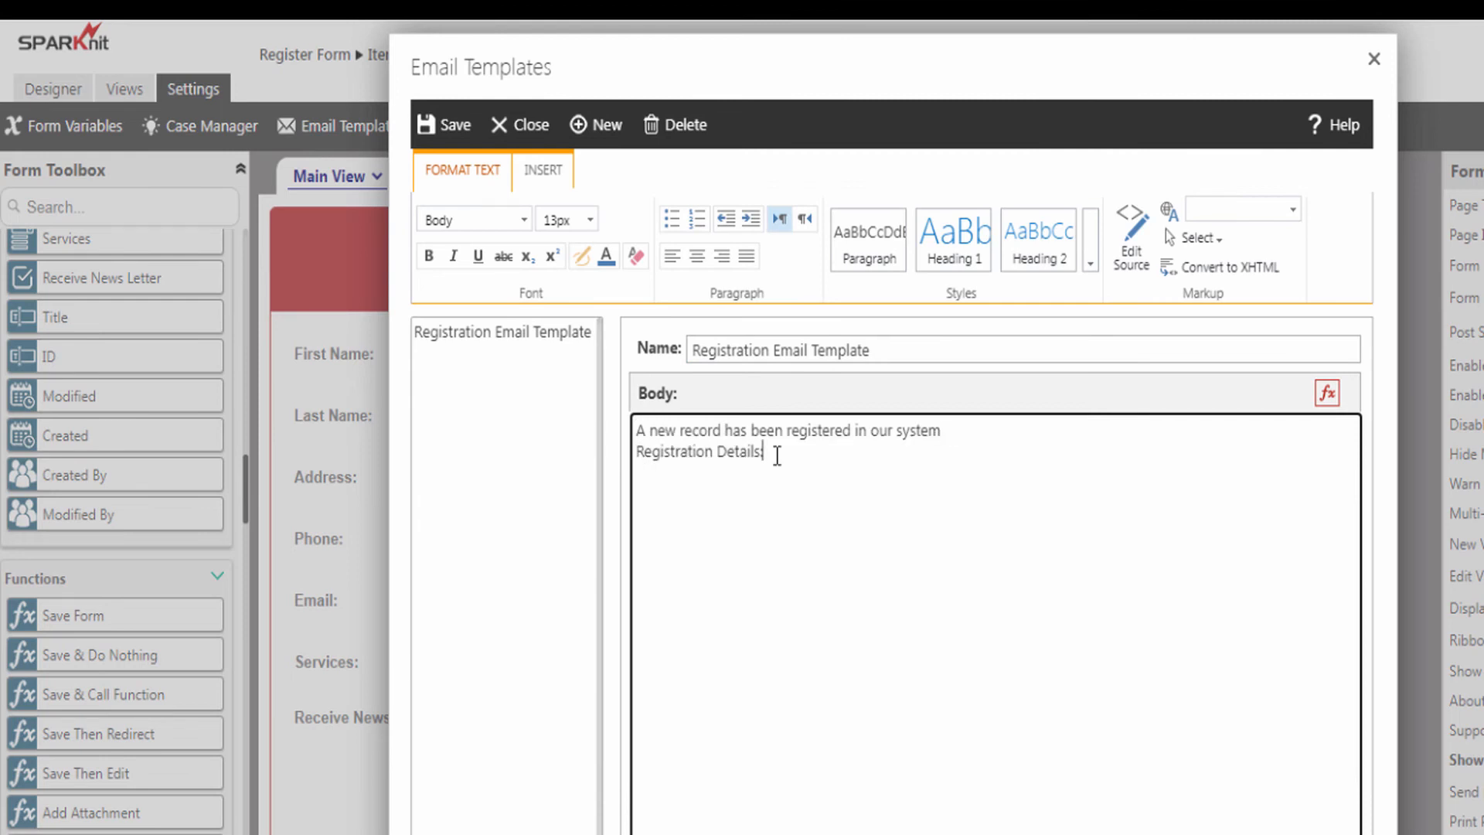
- Format the first body line as a bold, dark red Heading 2
drag(971, 431, 622, 440)
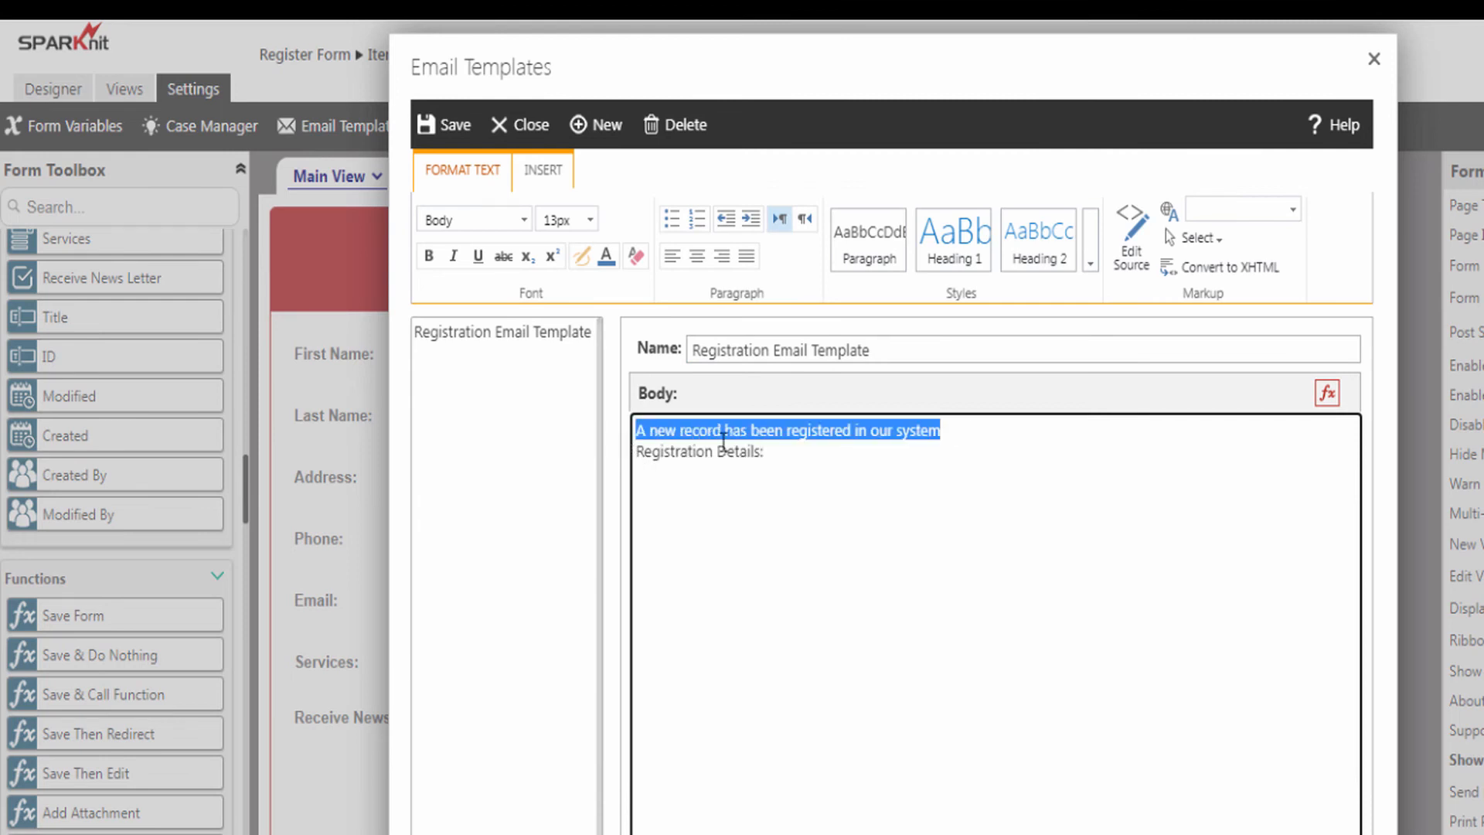
click(1028, 232)
click(608, 263)
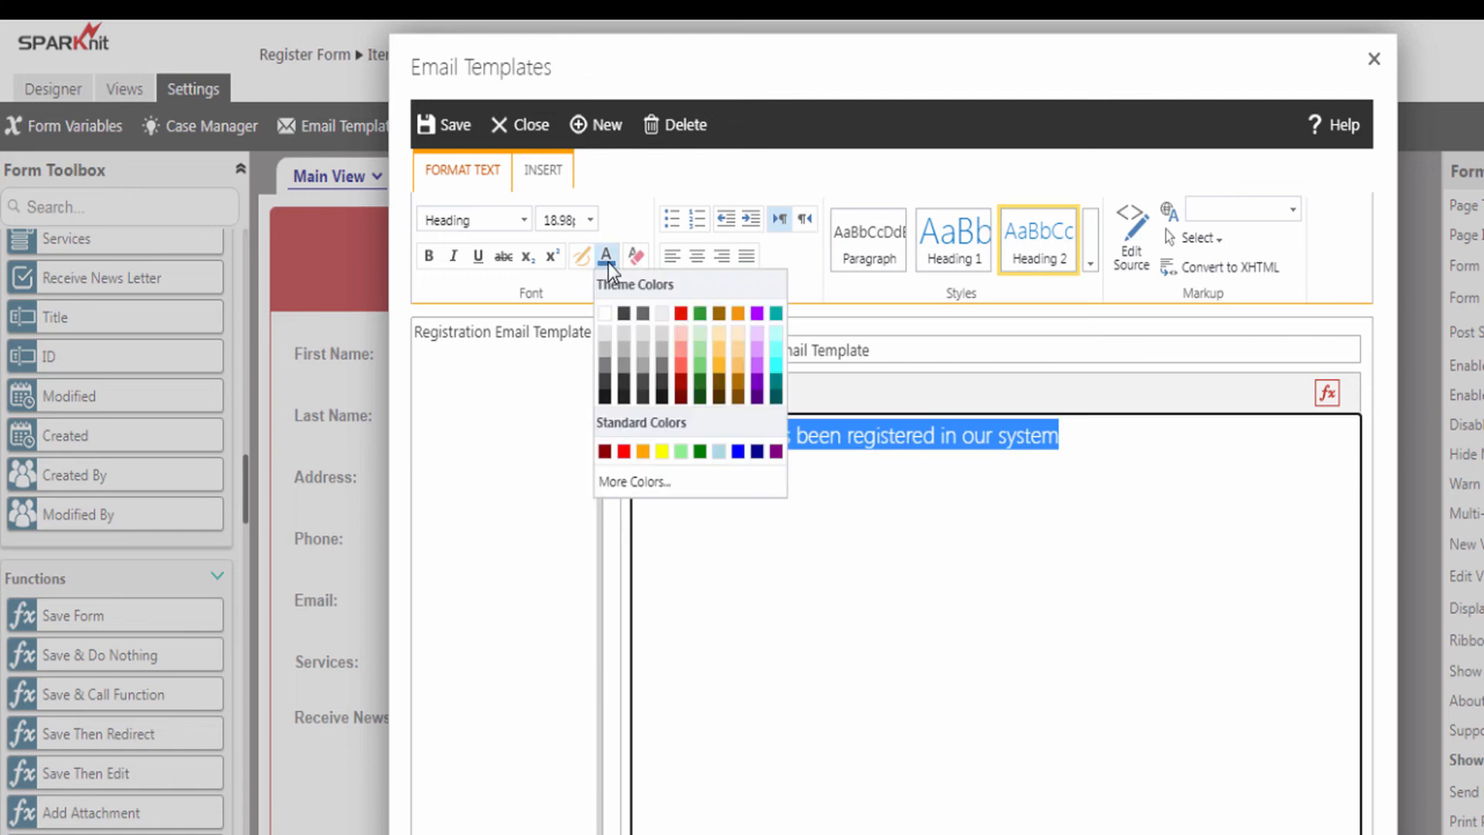
click(607, 454)
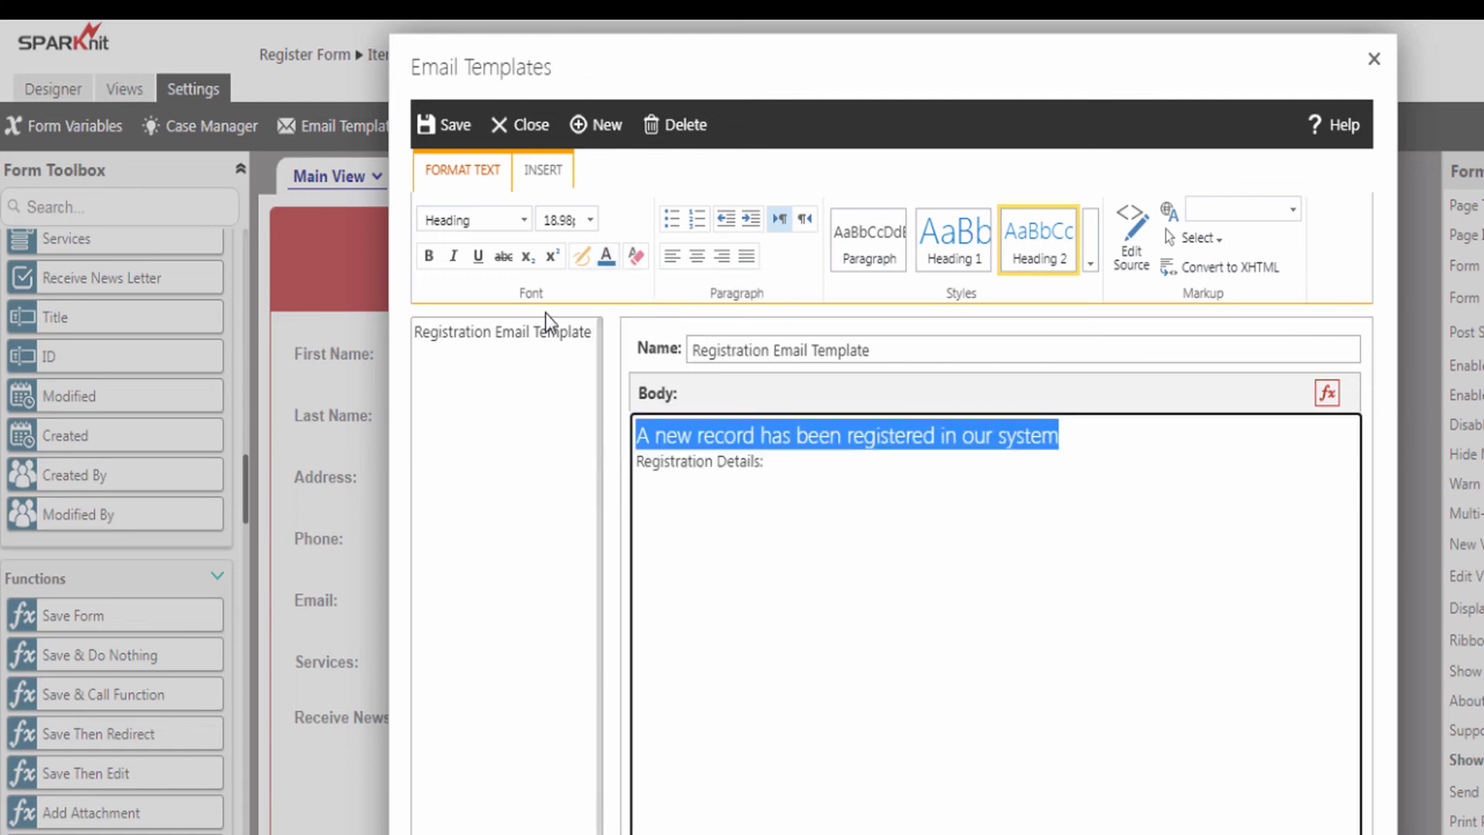
click(430, 256)
click(787, 464)
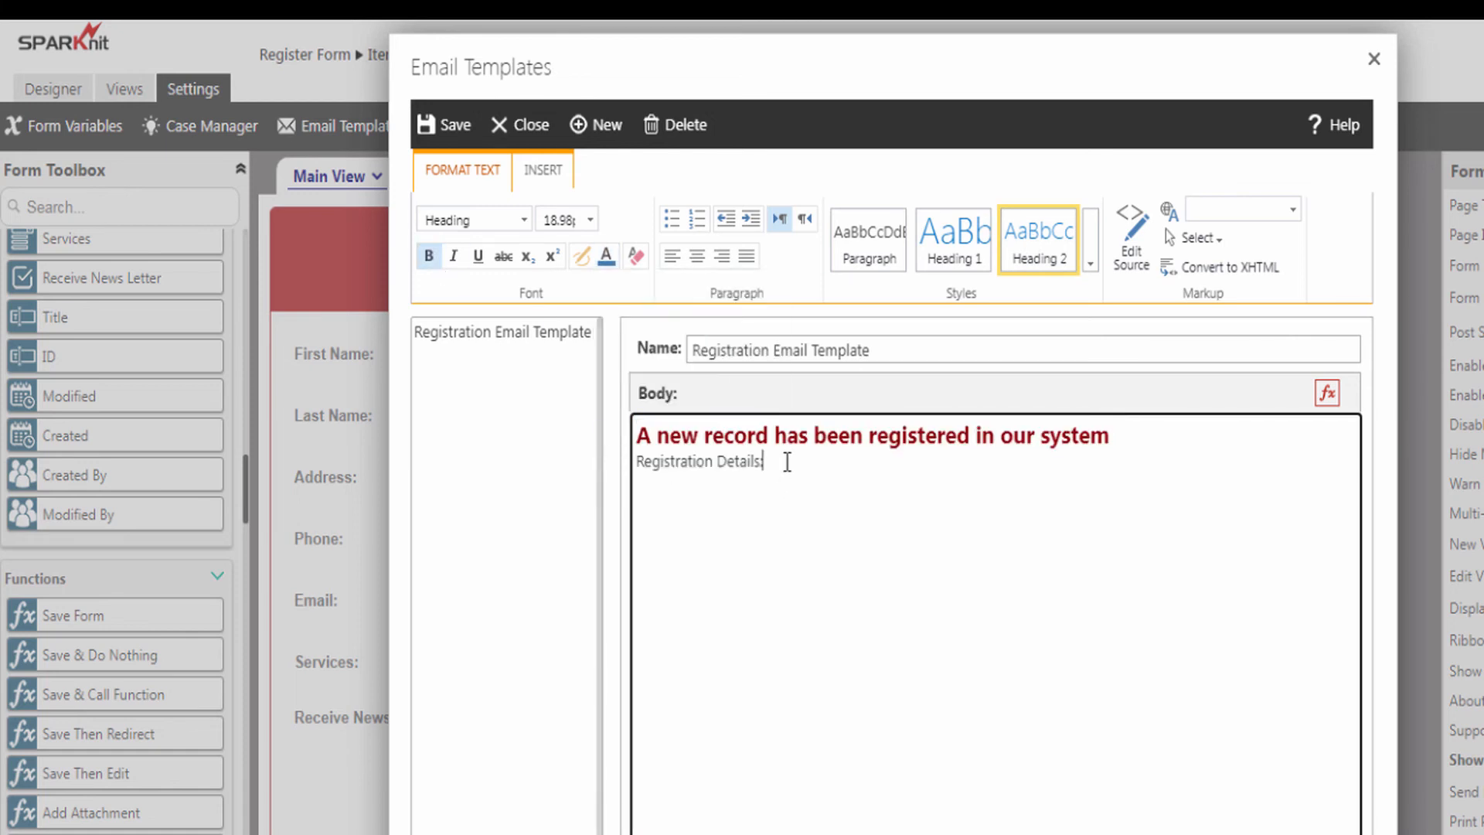
- Add a blank line above 'Registration Details:' and make that line bold
click(639, 462)
key(Return)
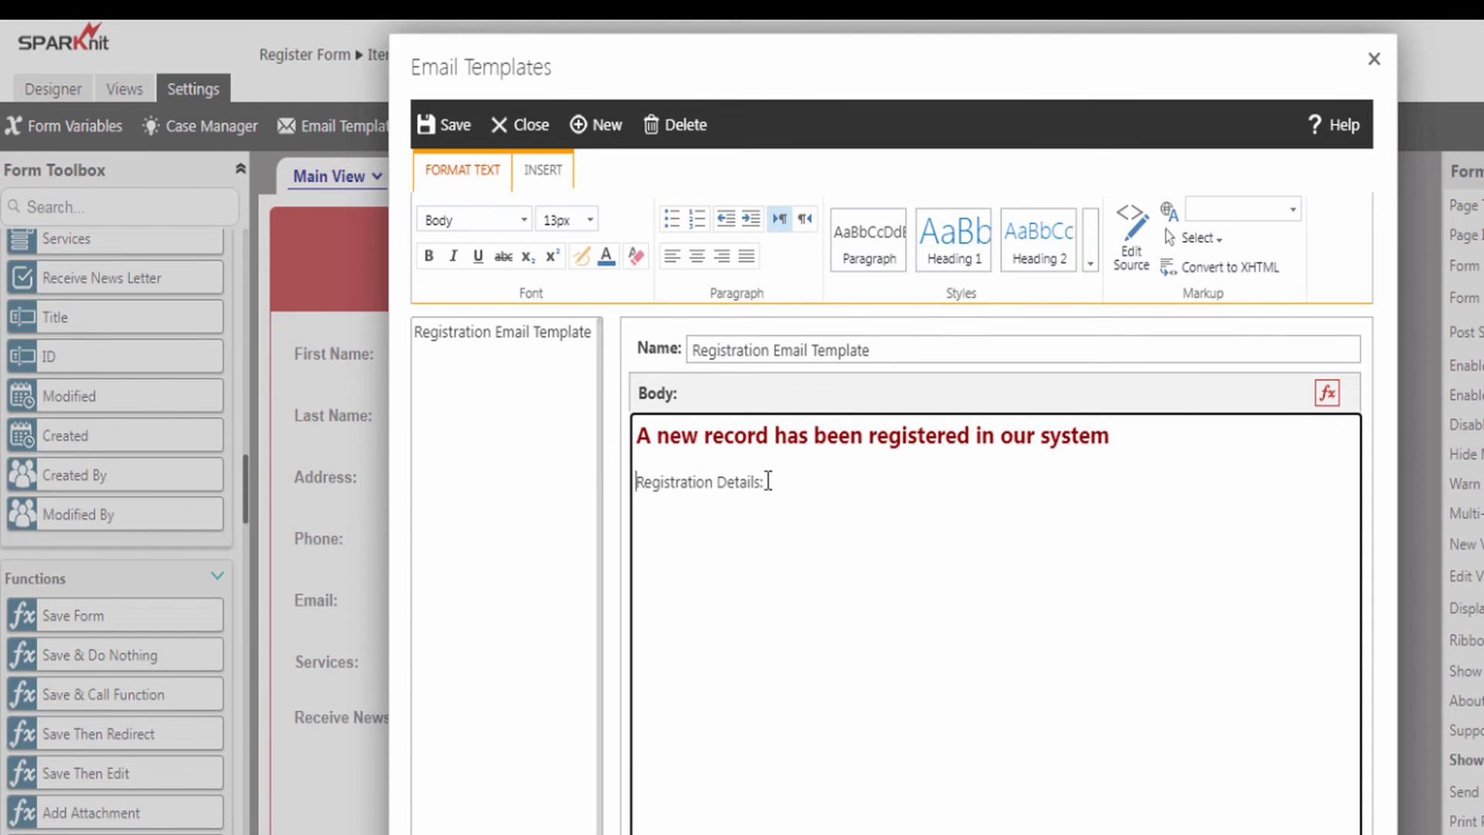
drag(769, 481, 614, 476)
click(425, 257)
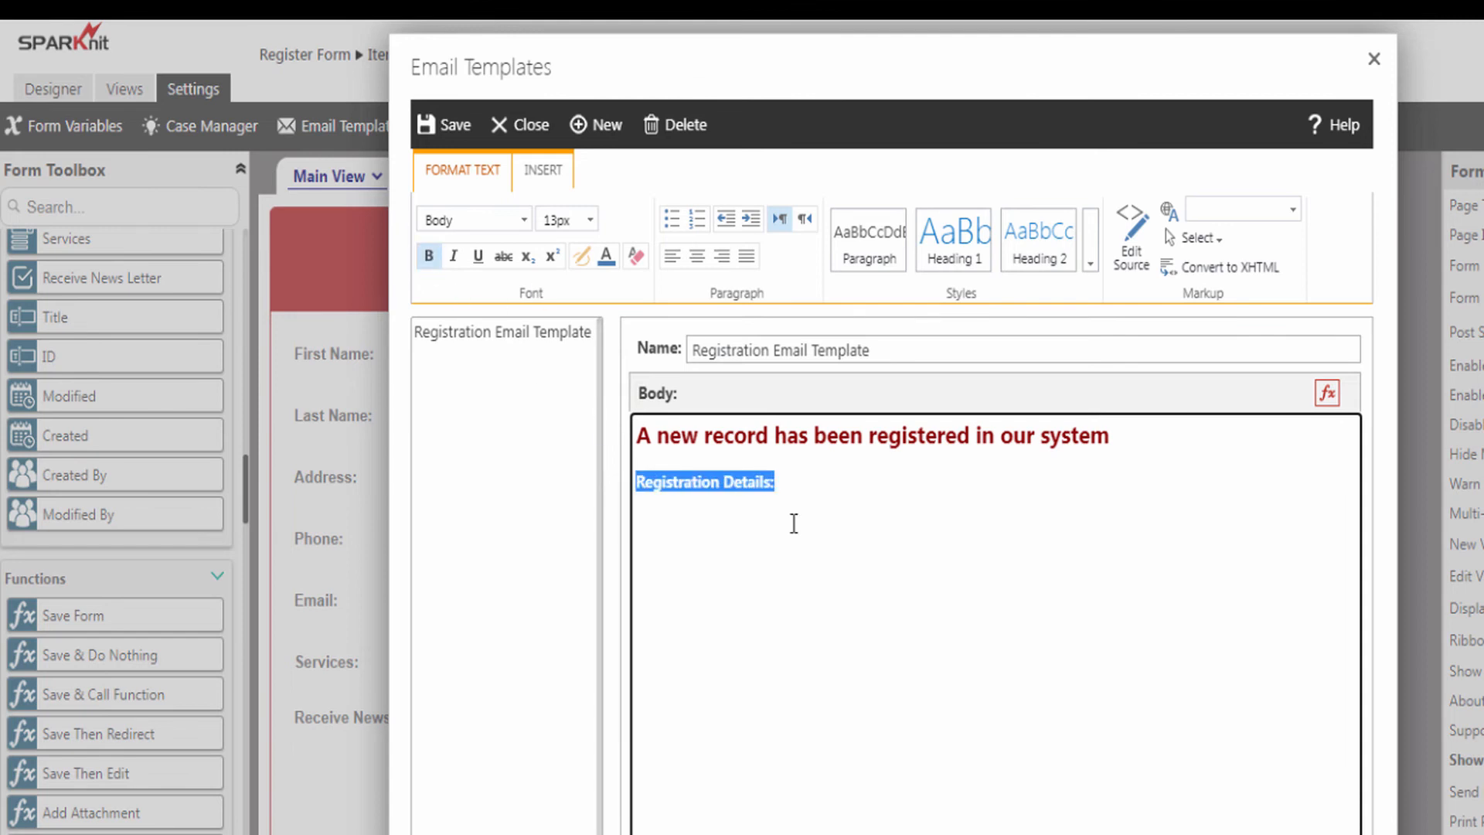
click(782, 472)
- Insert a two-column, seven-row table and type 'First Name' in its first cell
click(546, 169)
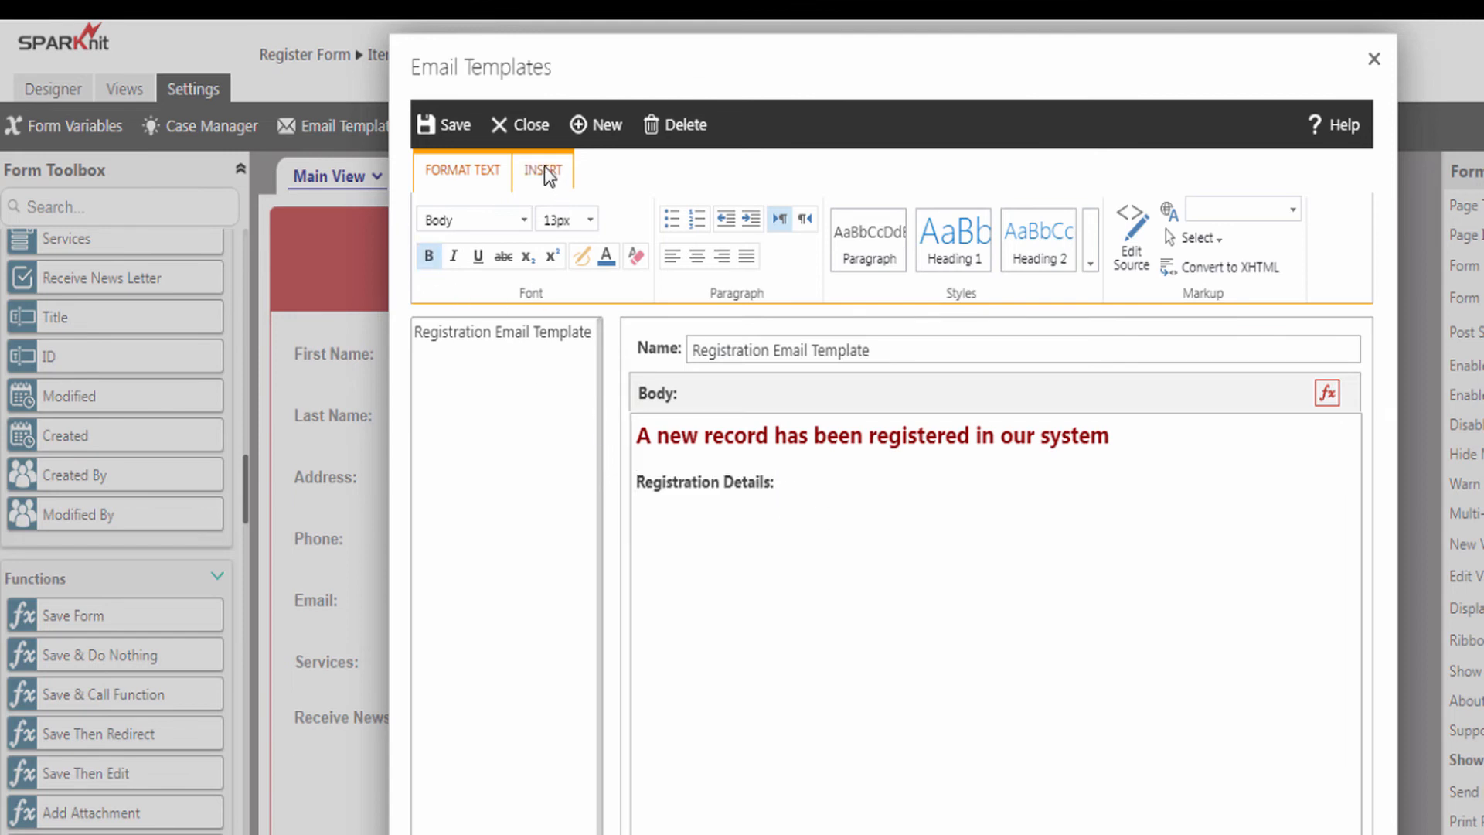
click(443, 274)
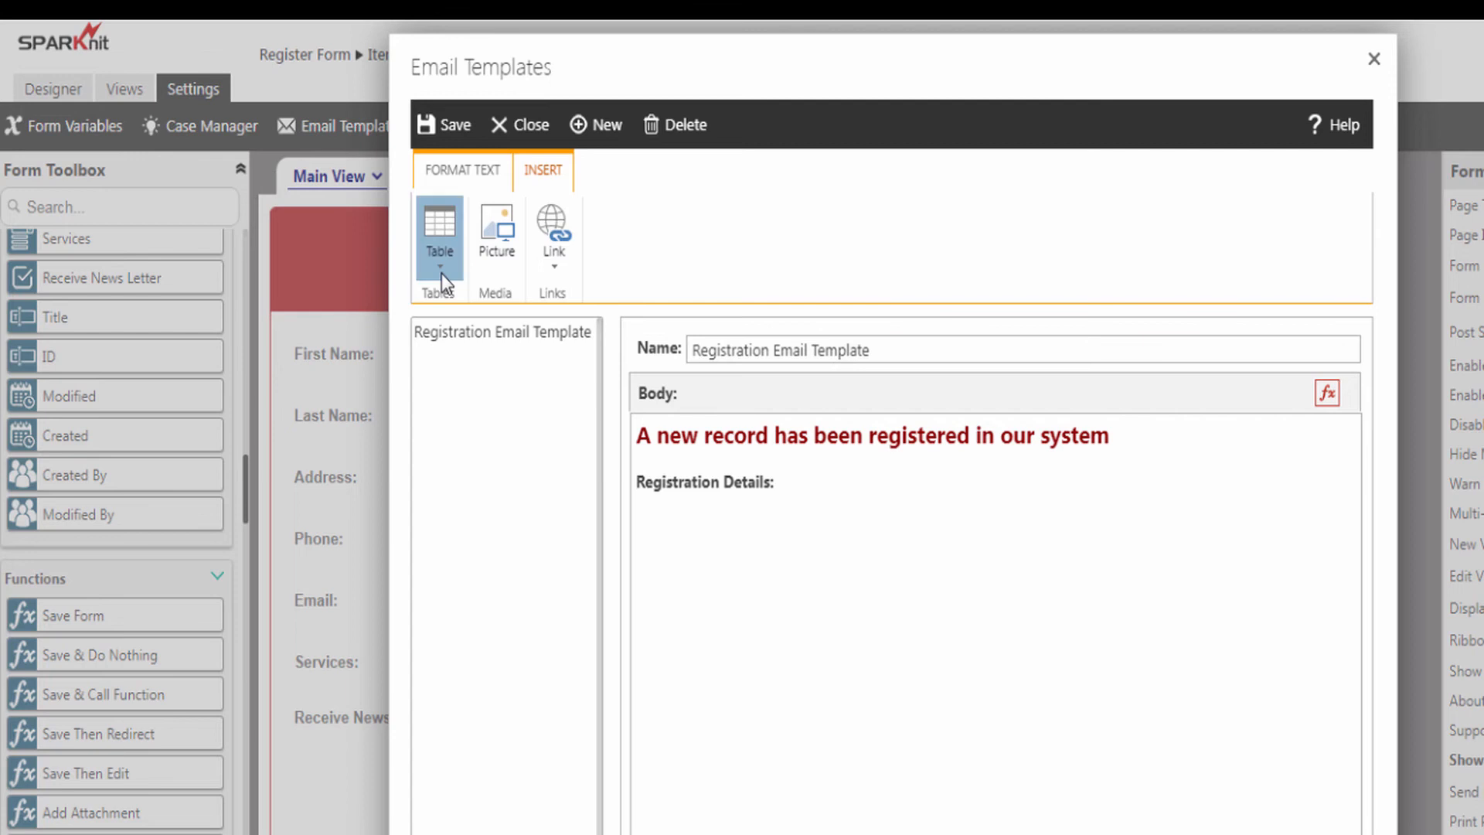
click(444, 473)
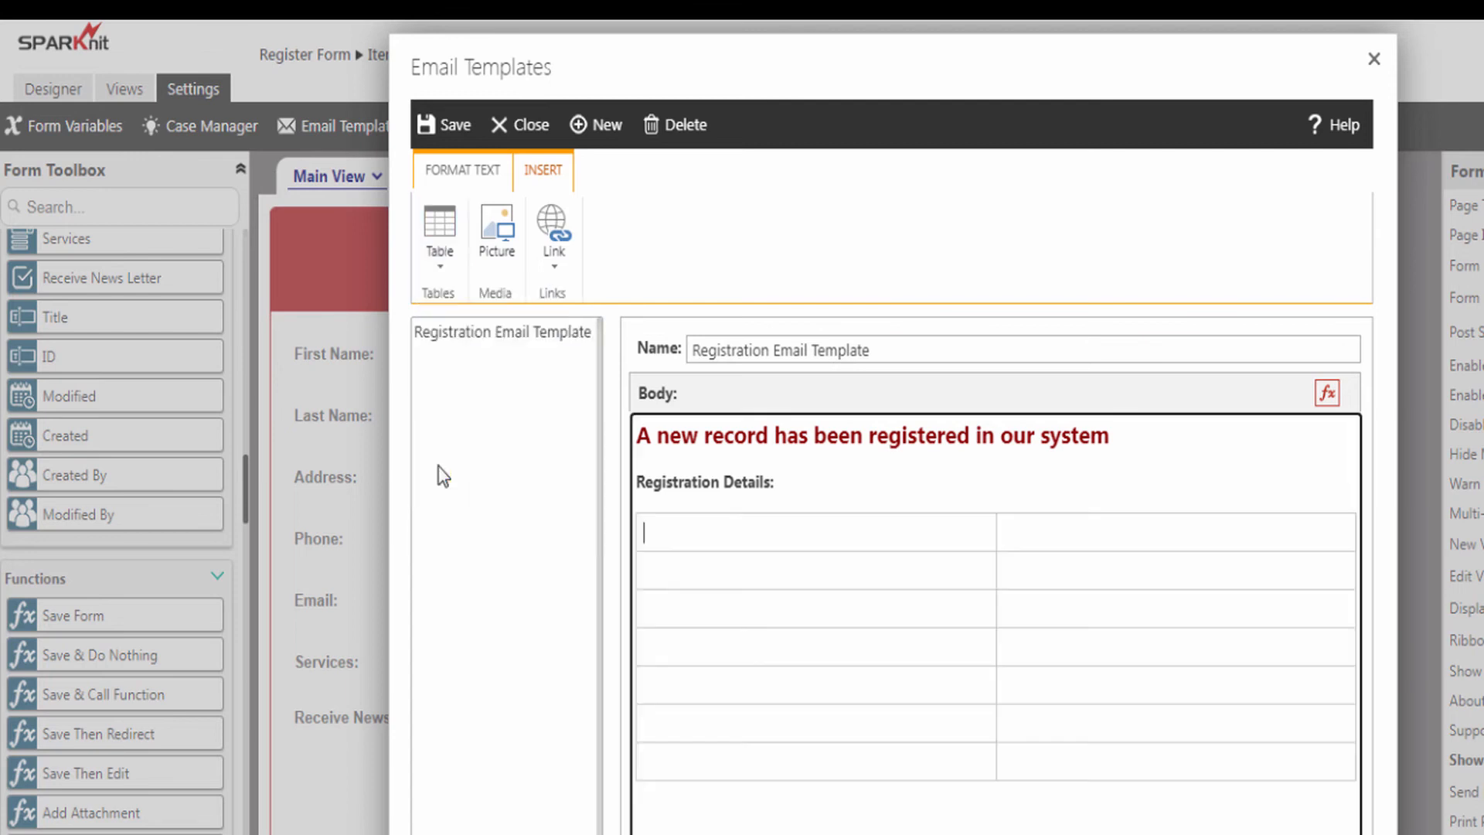
click(671, 538)
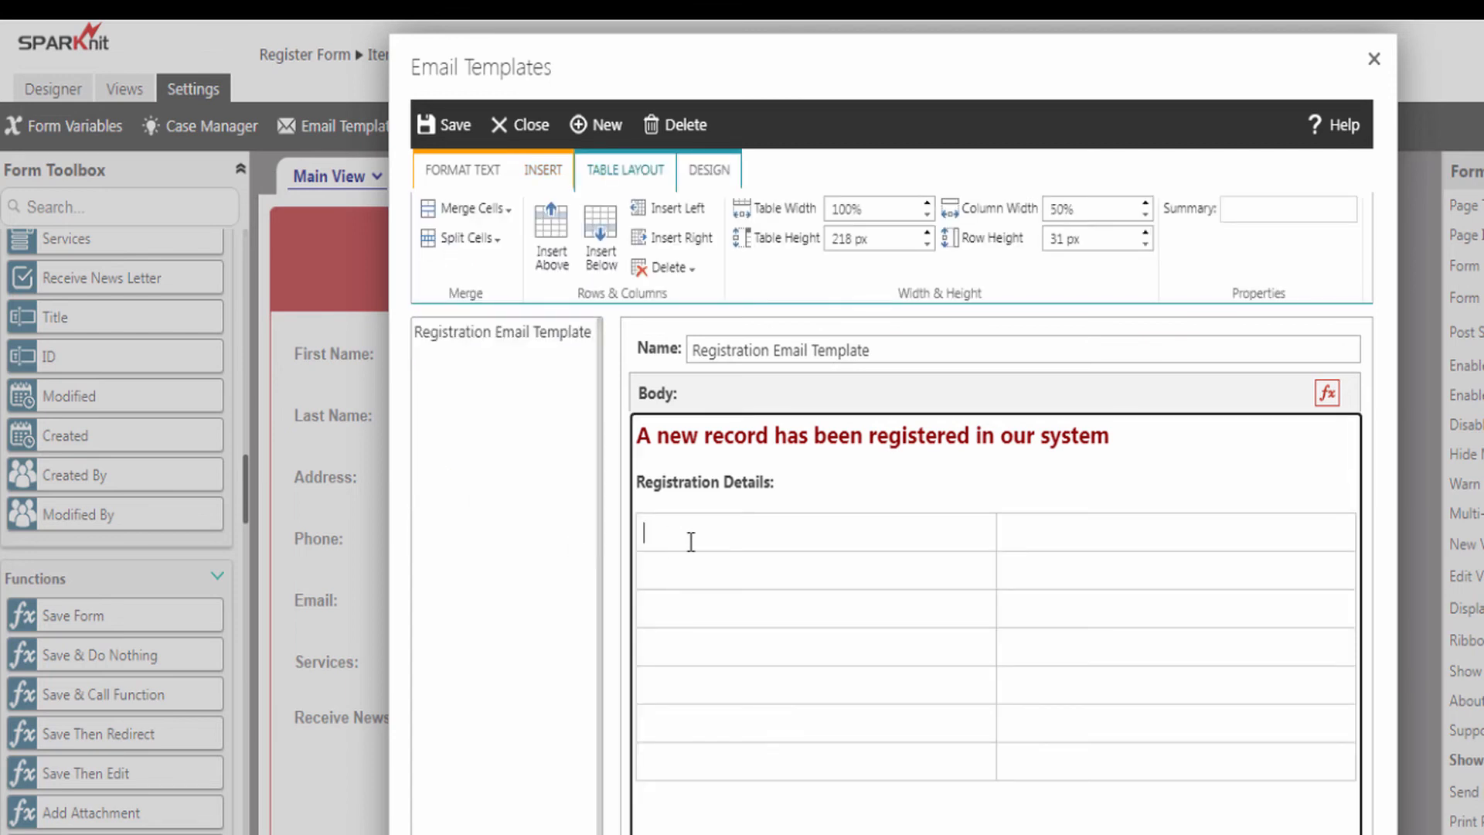
text(First Name :)
- Insert the FirstName_textbox1 form-control tag beside the First Name label
click(1325, 393)
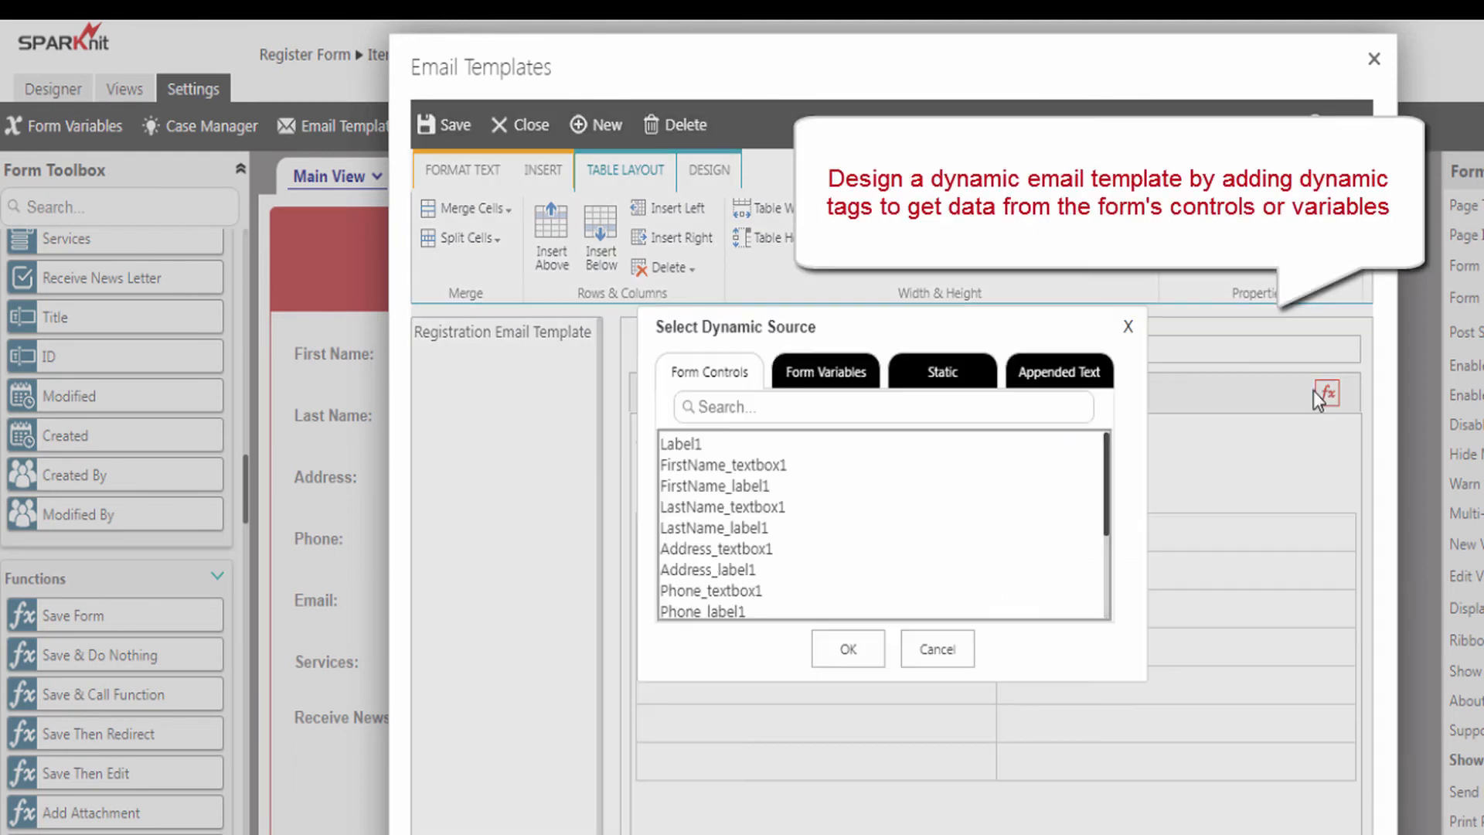
click(825, 377)
click(960, 377)
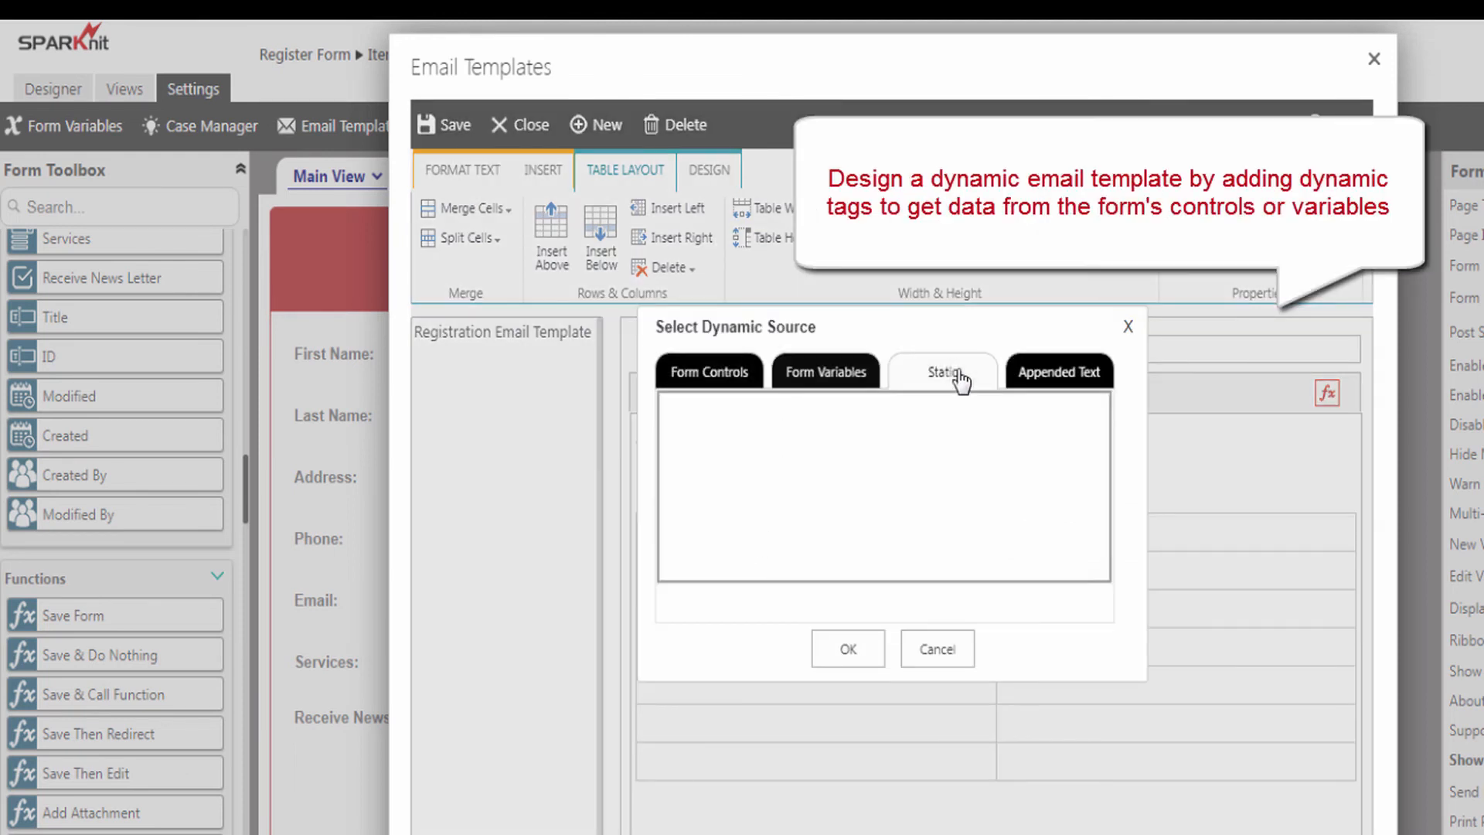
click(1044, 379)
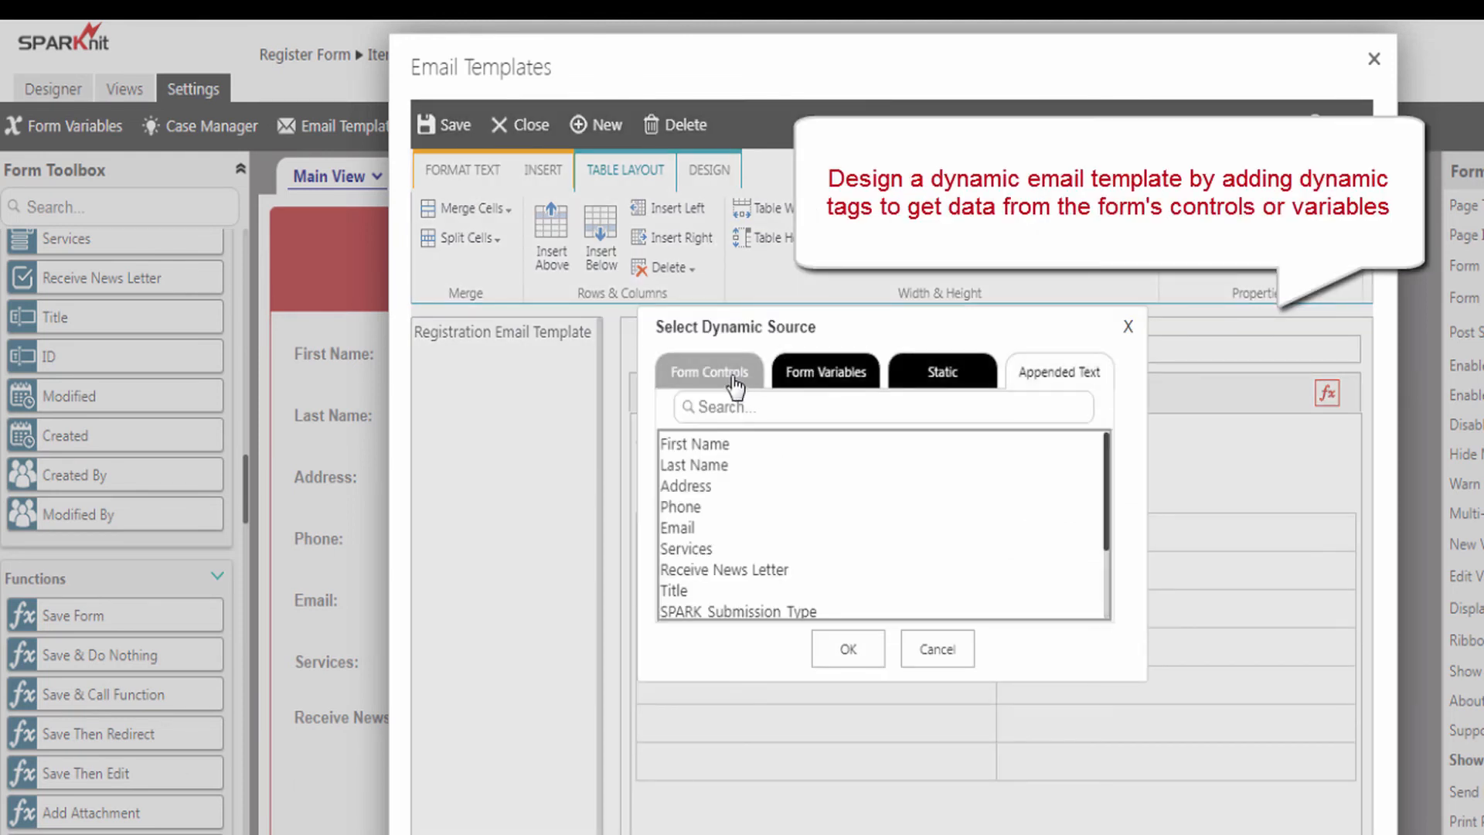
click(704, 374)
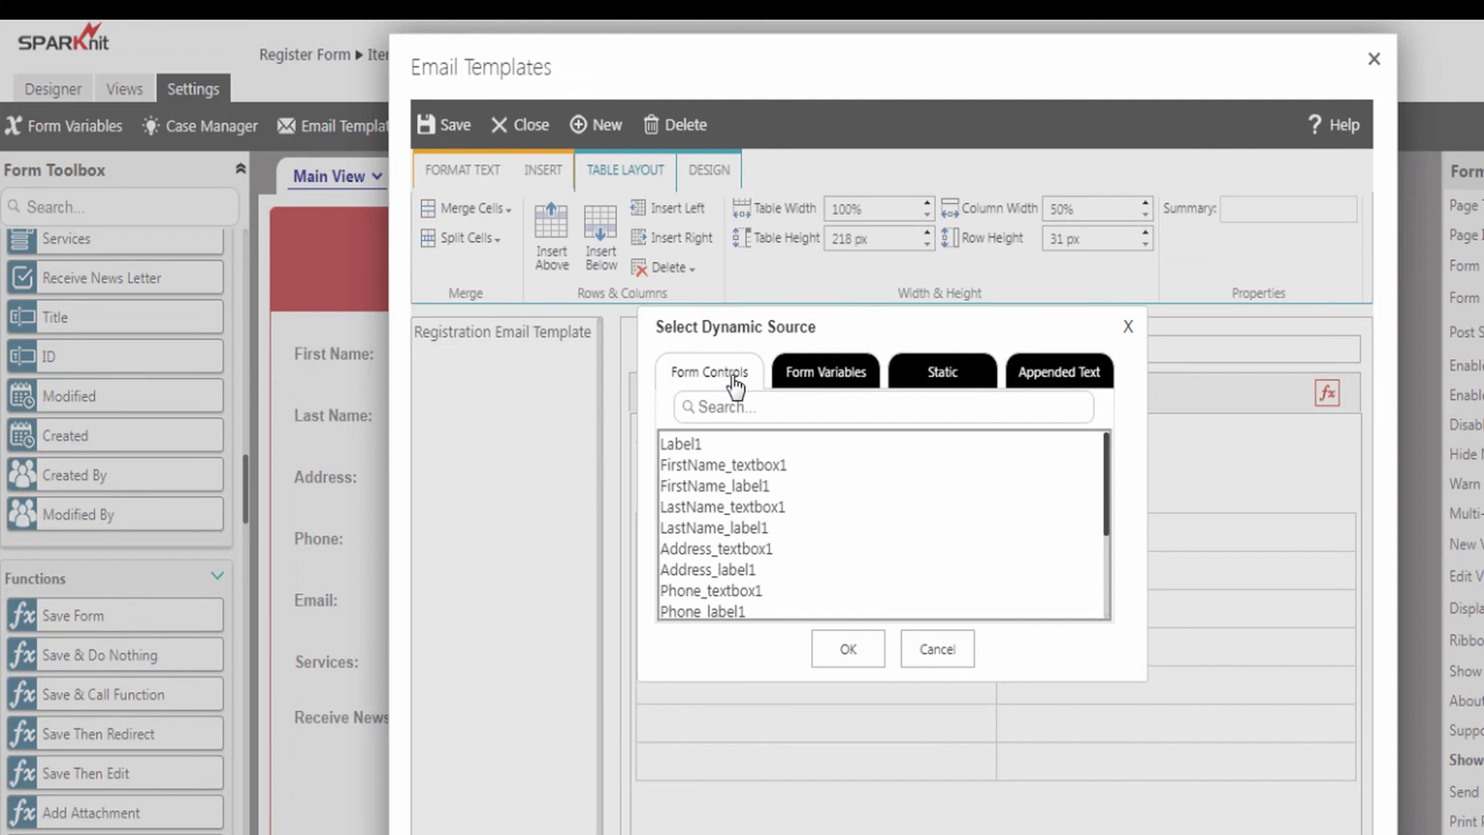
double_click(698, 469)
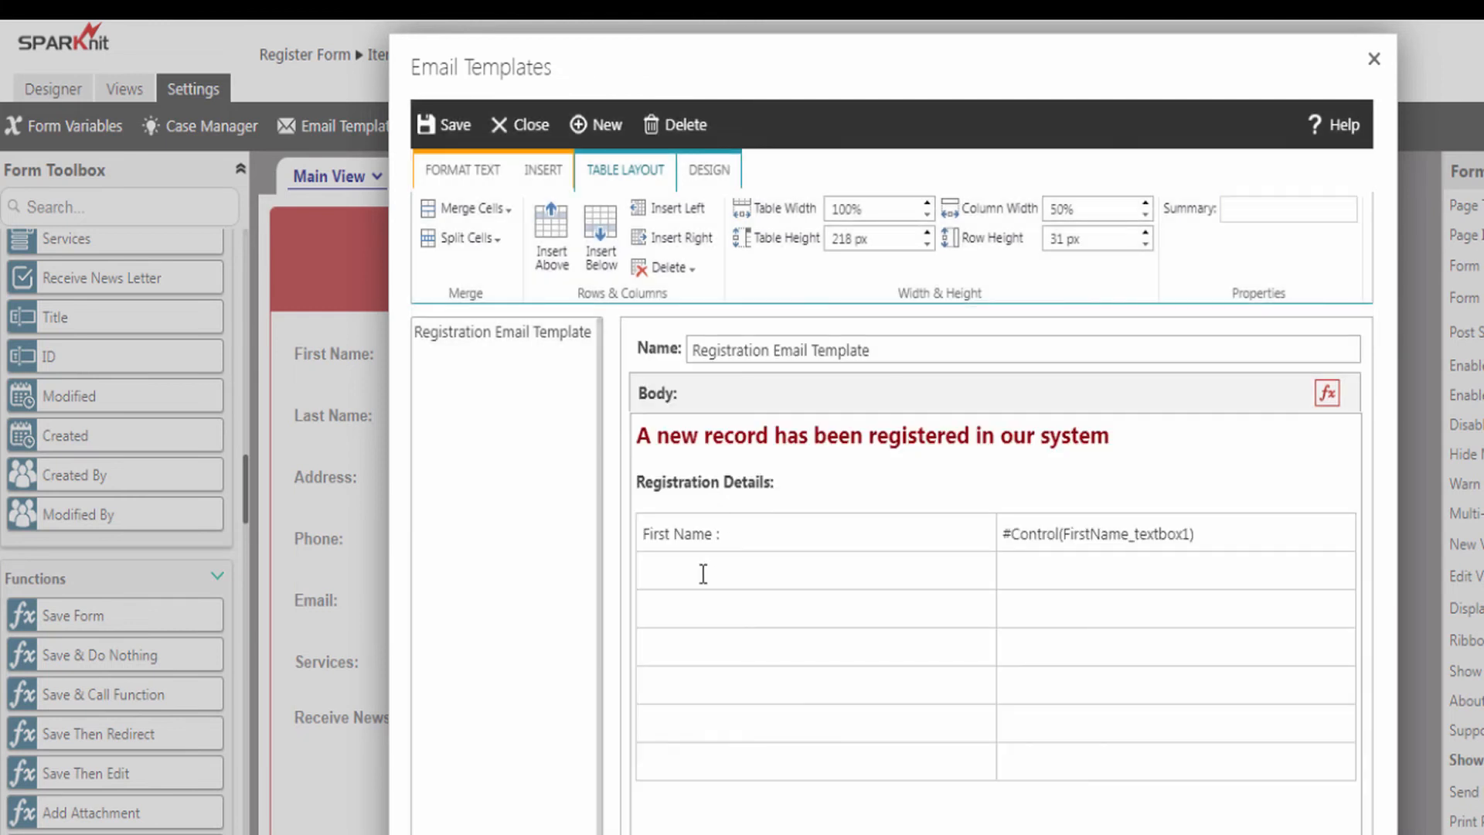
- Add the 'Last Name :' label paired with the LastName_textbox1 tag
click(703, 573)
text(Last Name :)
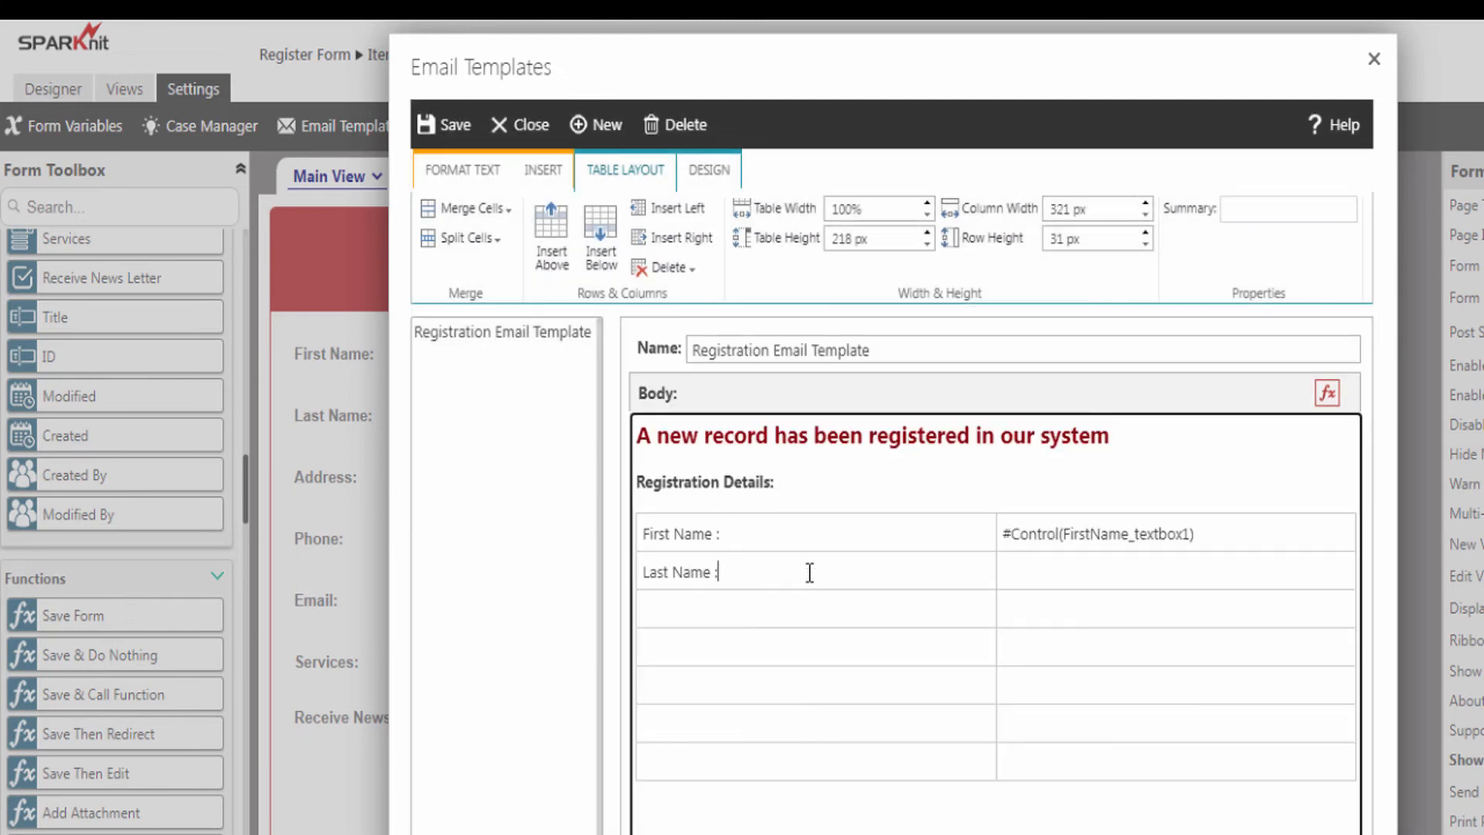
click(1042, 570)
click(1331, 400)
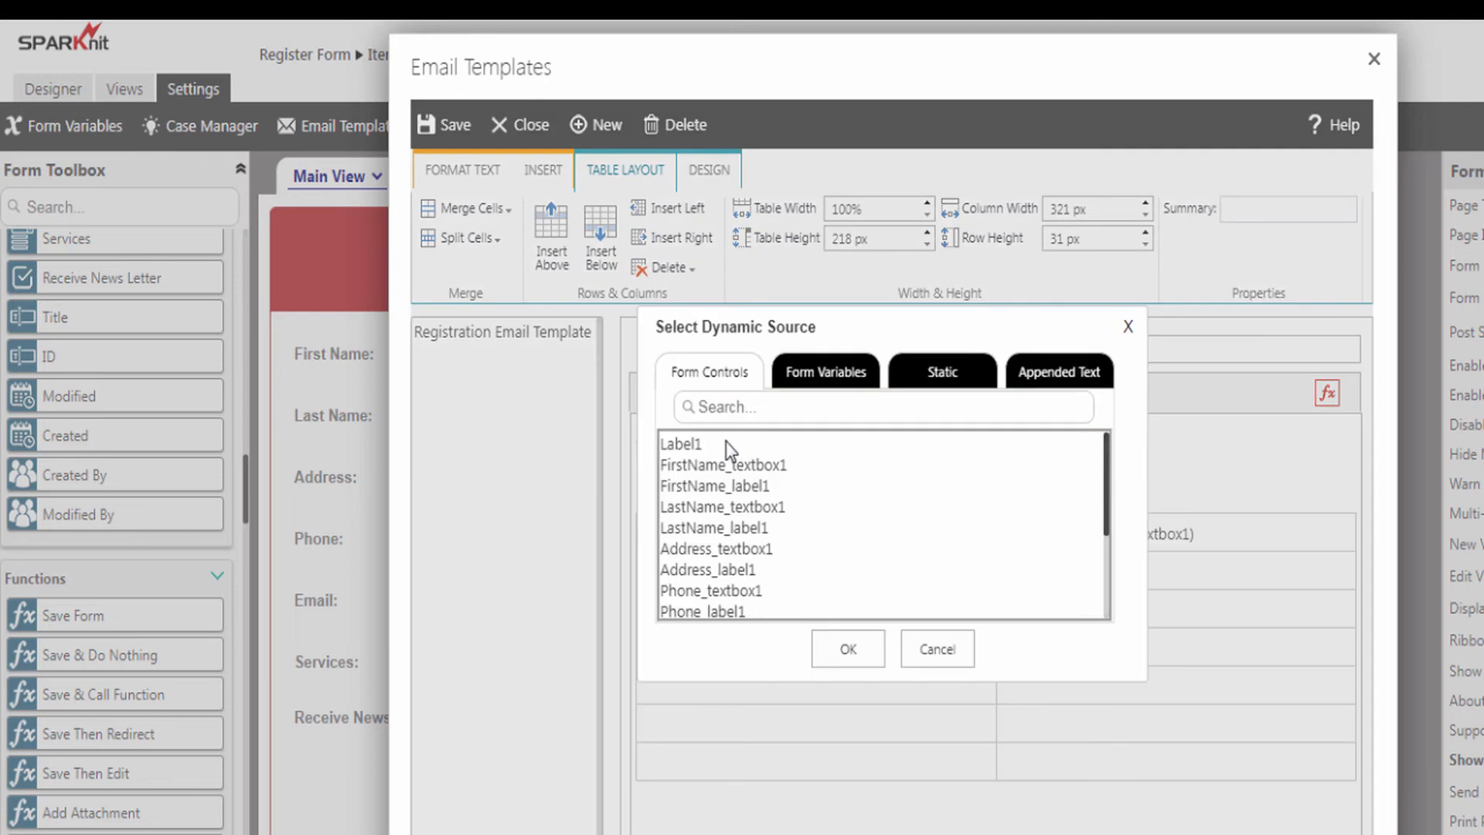
double_click(689, 507)
- Add the 'Address :' label with the Address_textbox1 tag, then start the 'Phone :' label
click(754, 607)
text(Address :)
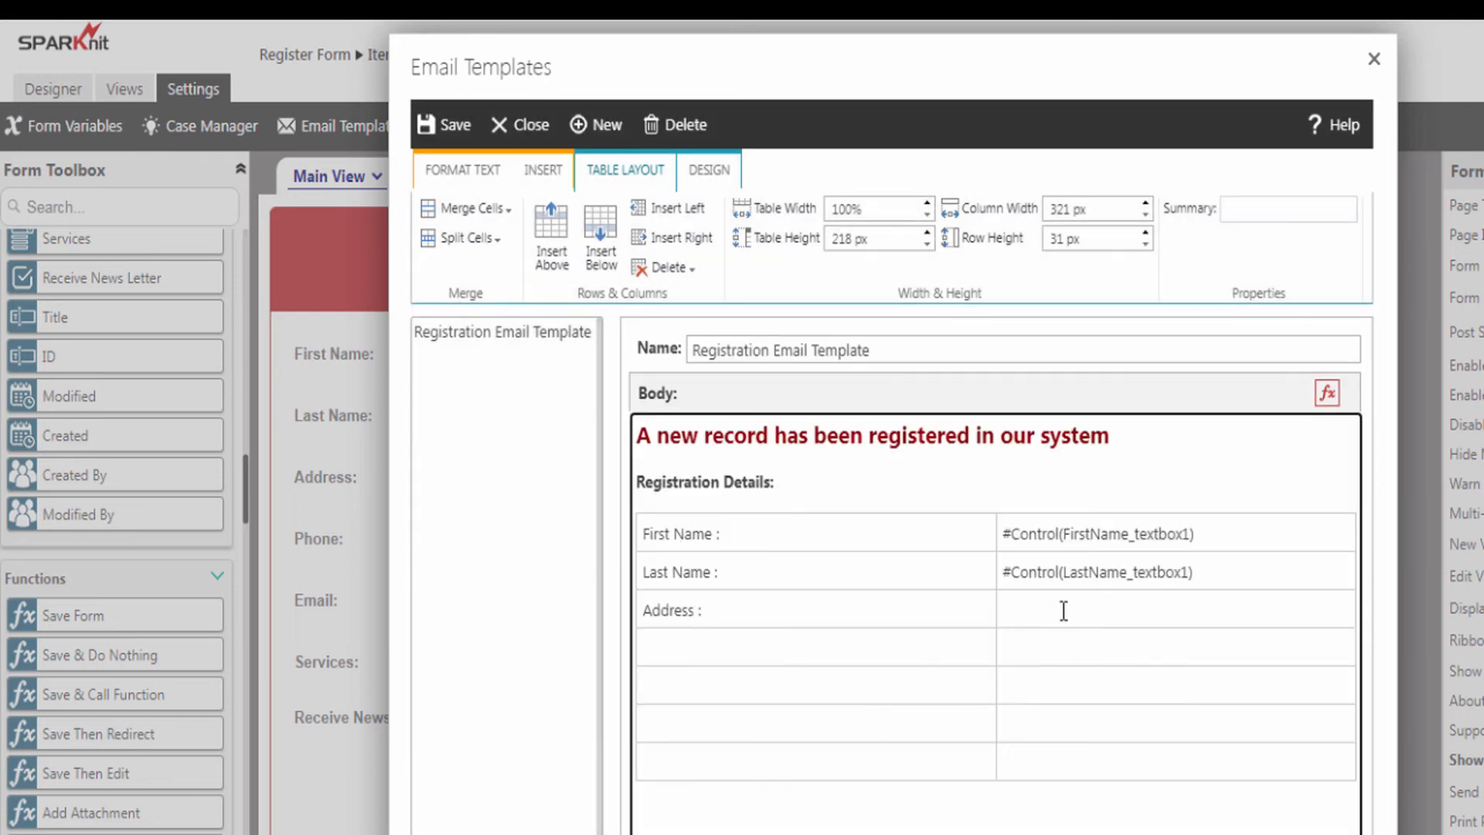
click(1061, 610)
click(1327, 393)
double_click(686, 549)
click(754, 648)
text(Phone :)
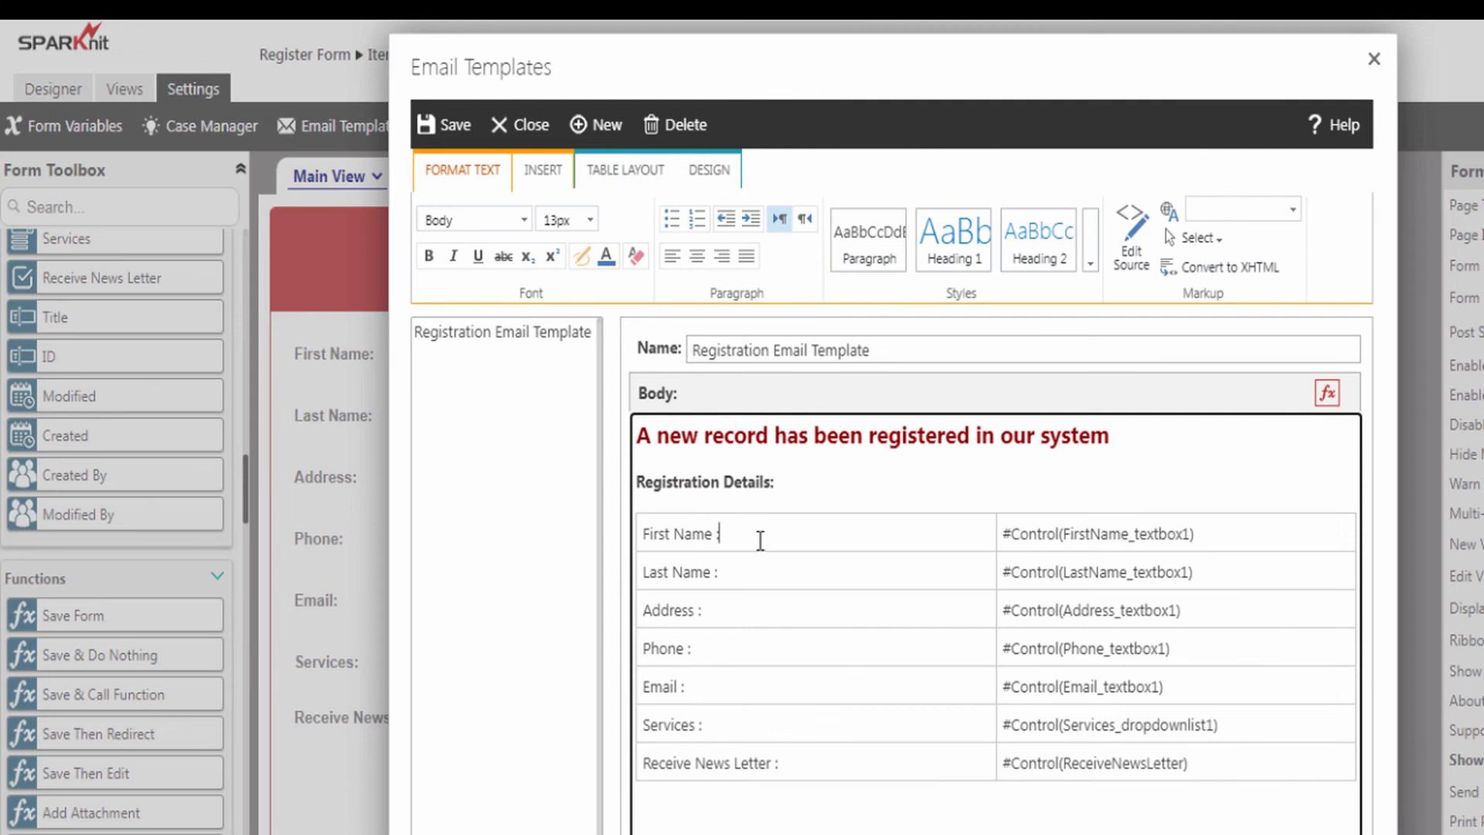
- Apply Table Style 5 - Grid to the details table
click(705, 172)
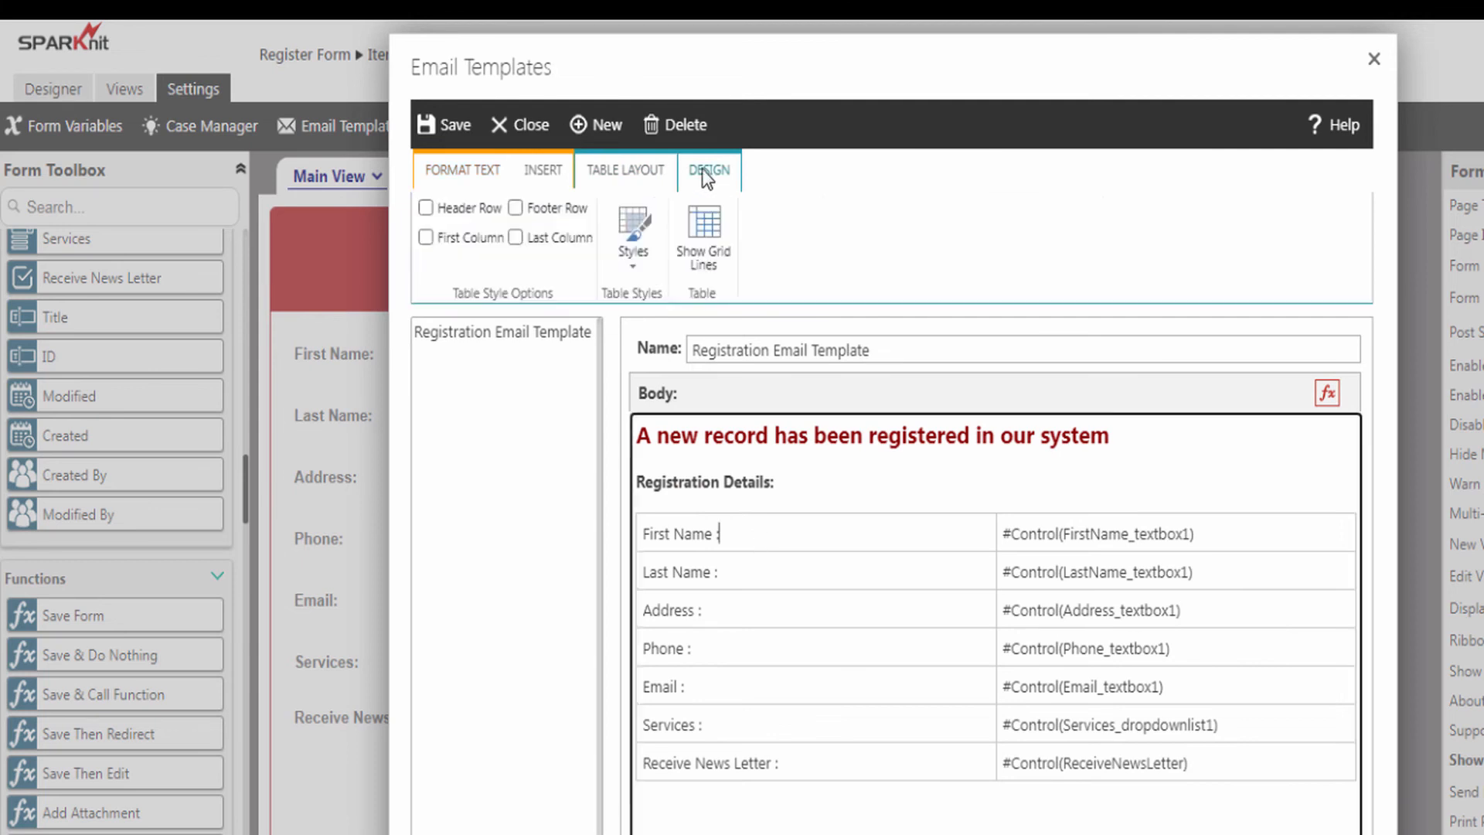
click(633, 271)
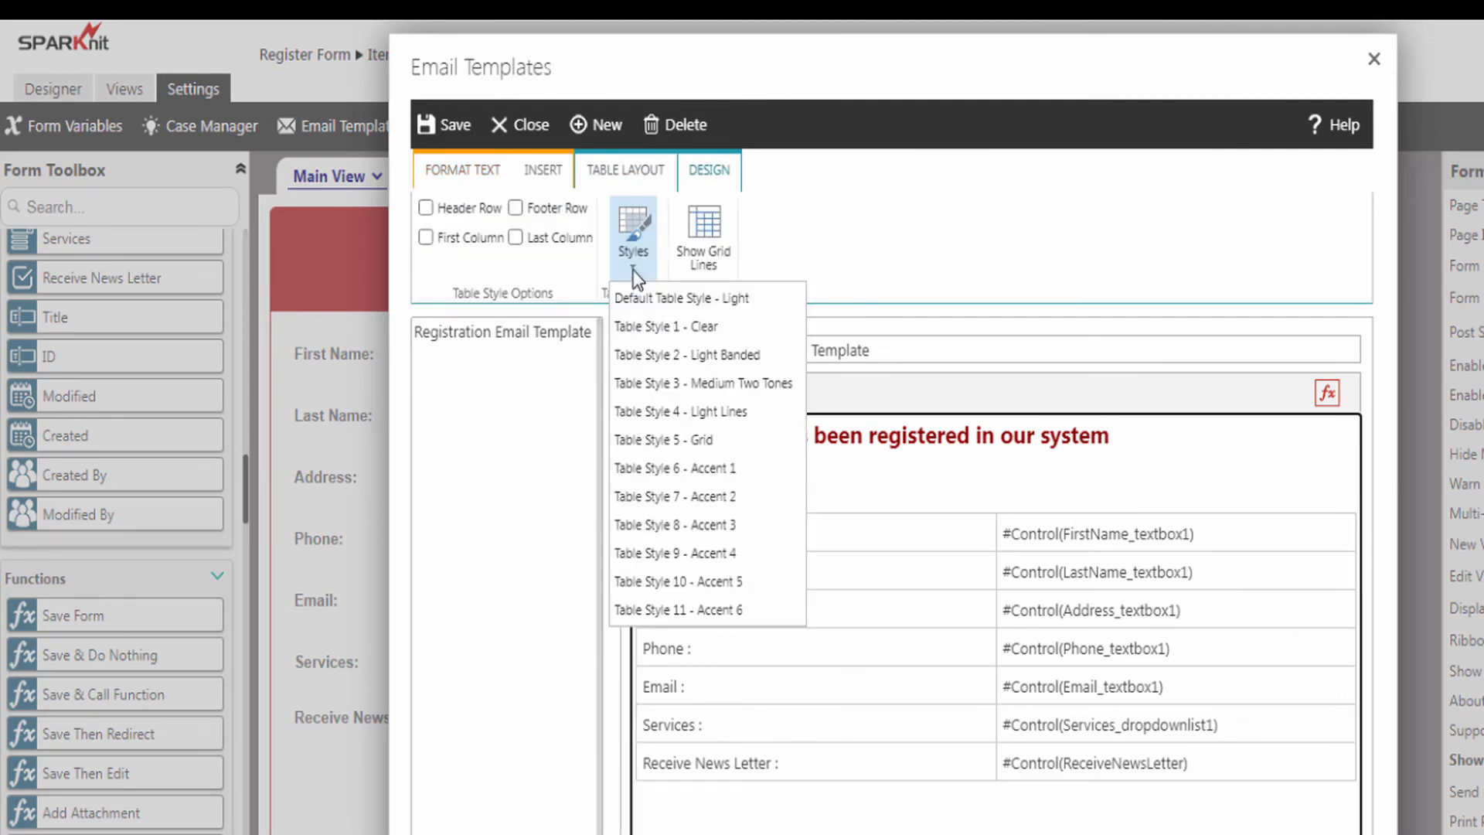
click(666, 440)
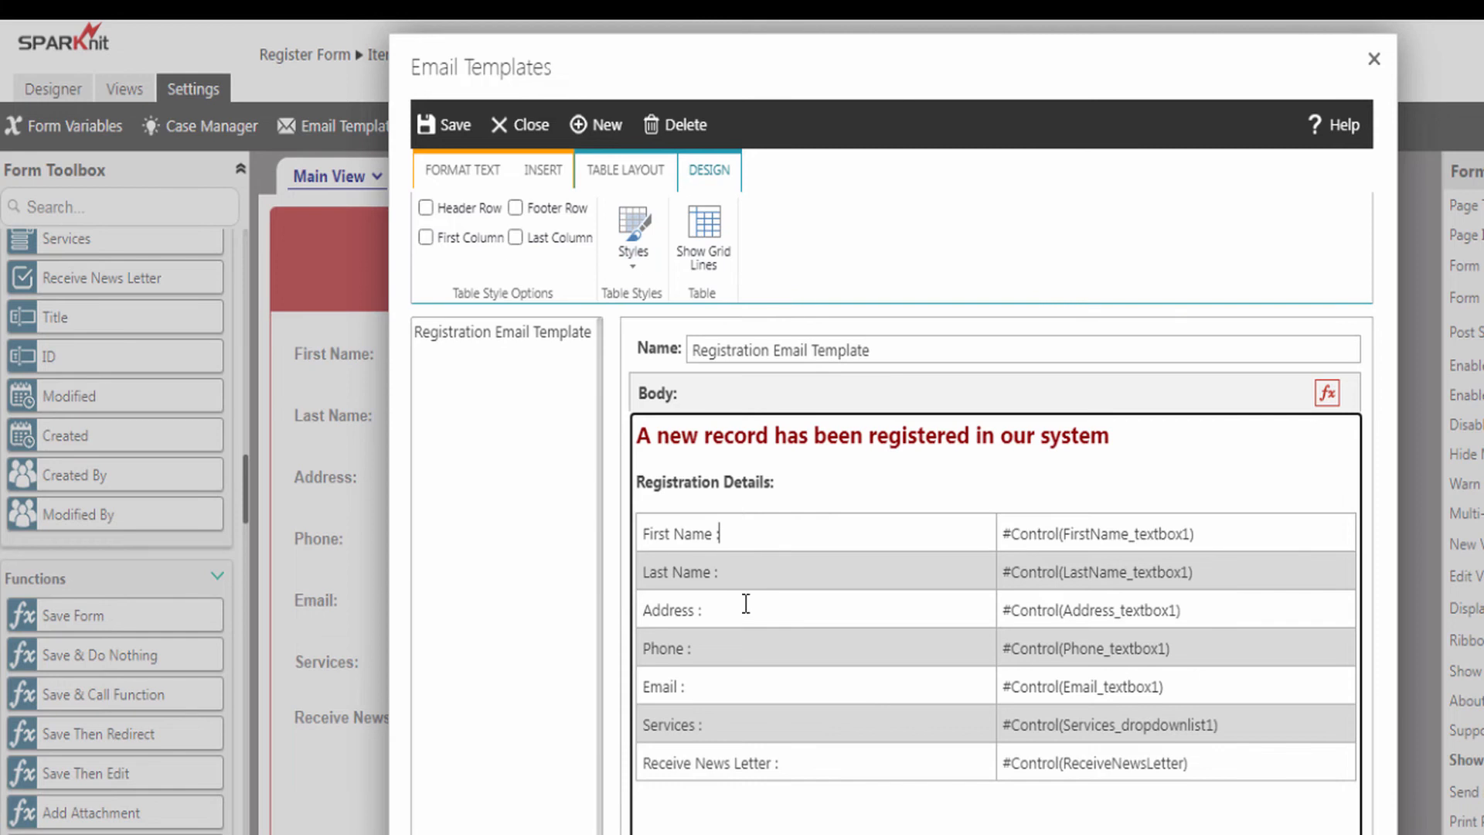
- Bold the left-column labels and save the email template
triple_click(652, 535)
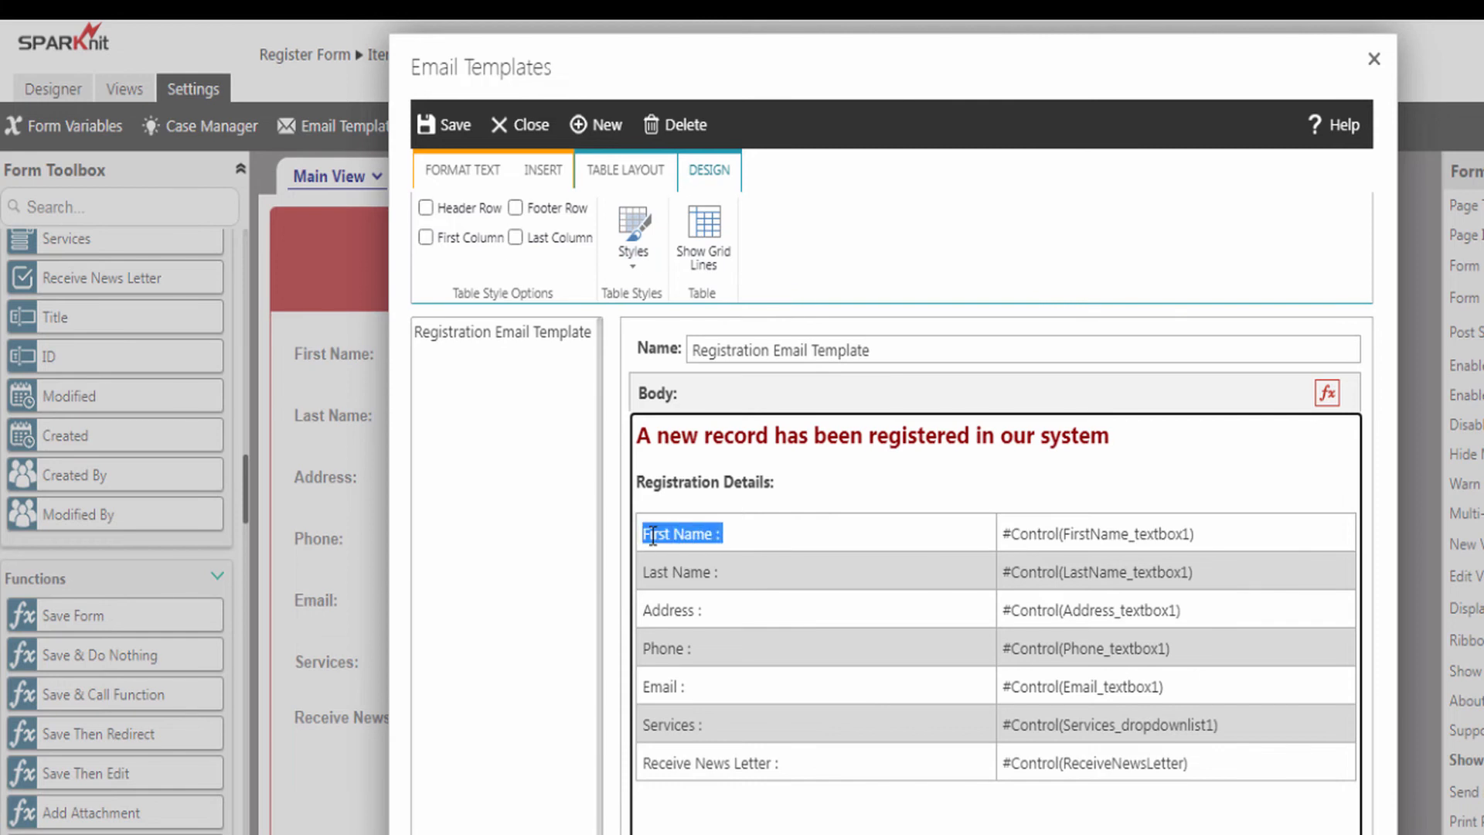
click(475, 166)
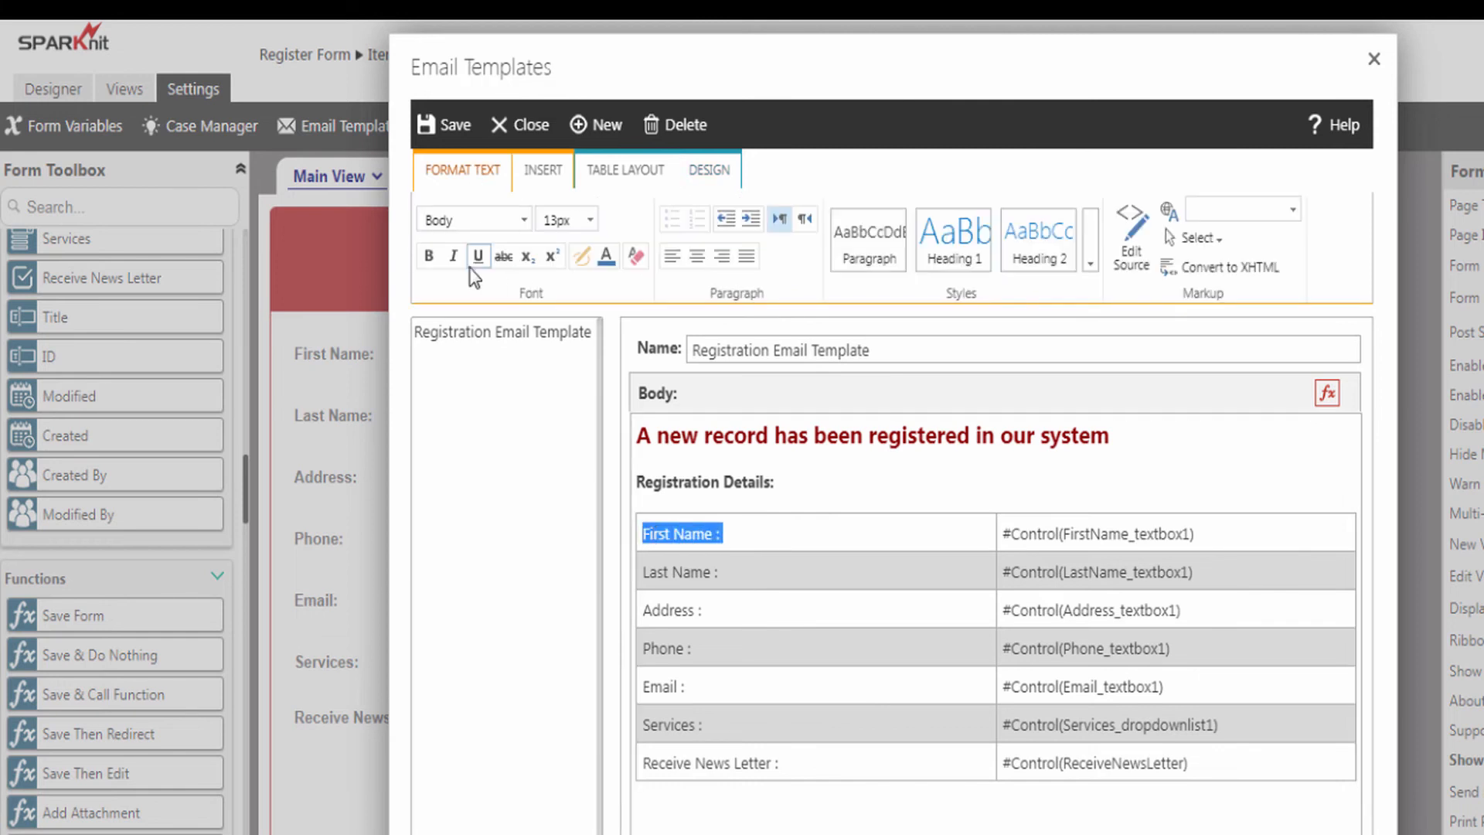
click(430, 261)
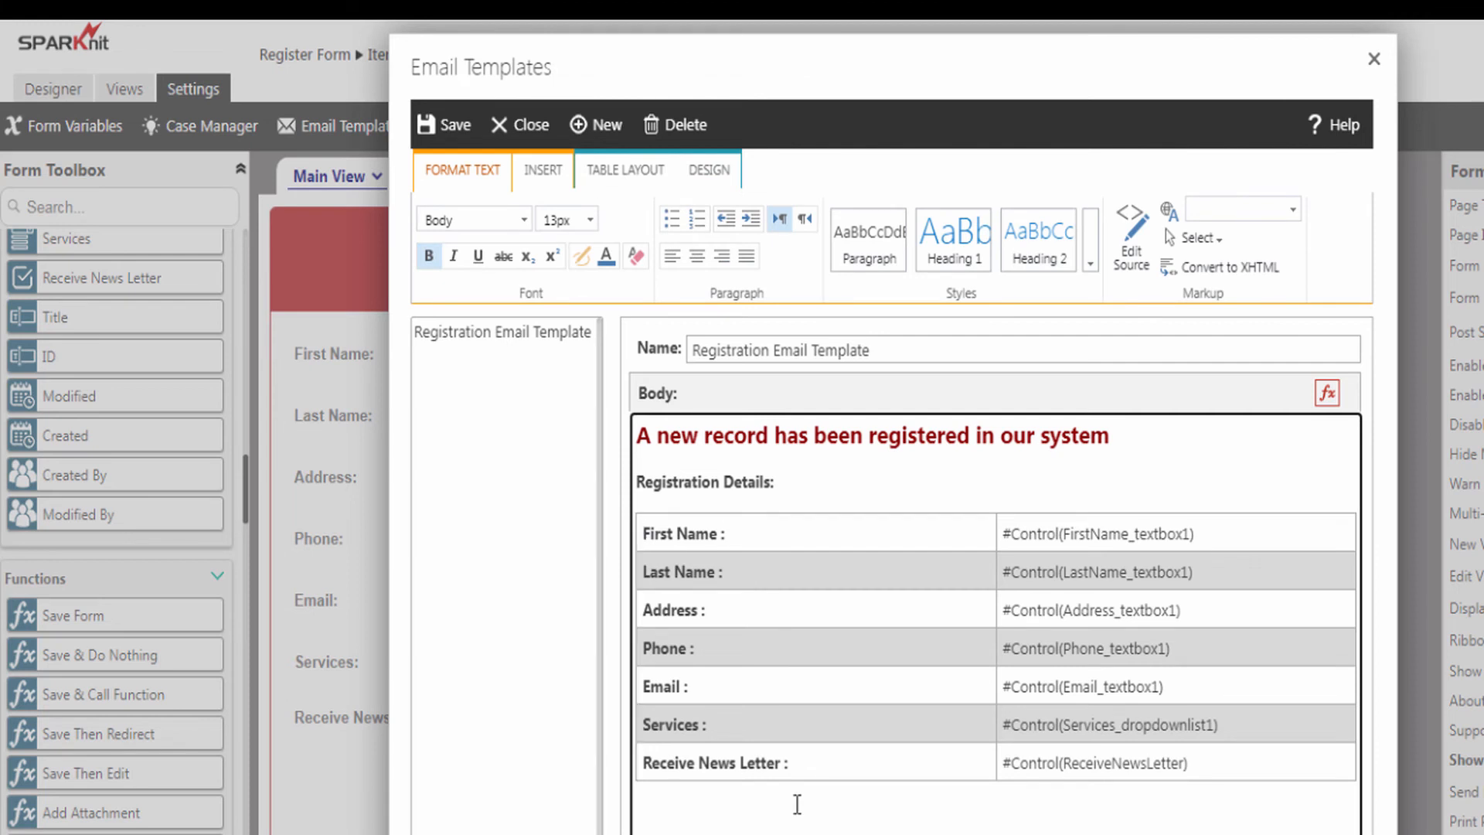
click(456, 128)
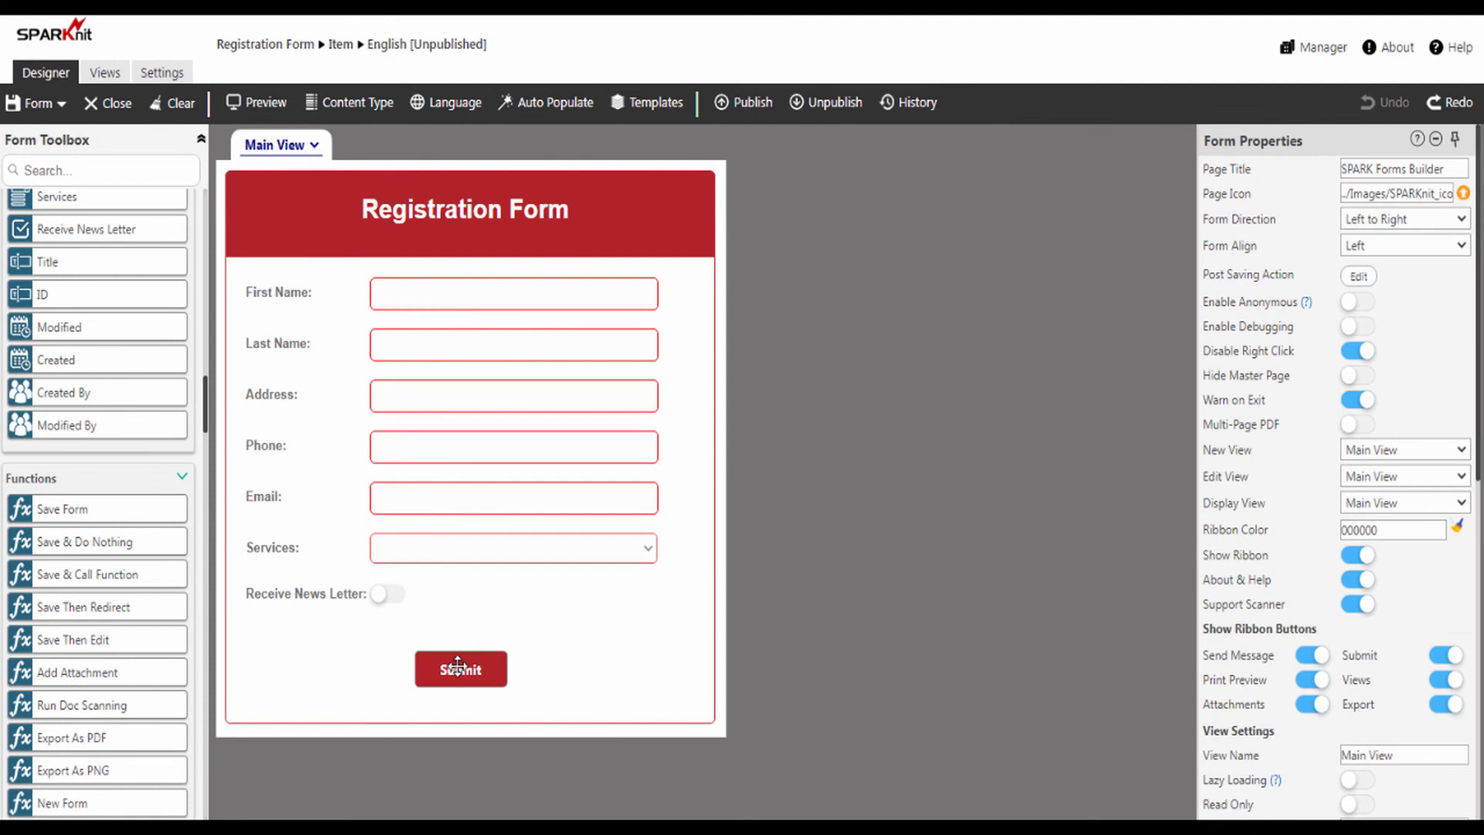
- Select the Submit button and open its Save Form rule in the Rule Manager
click(458, 666)
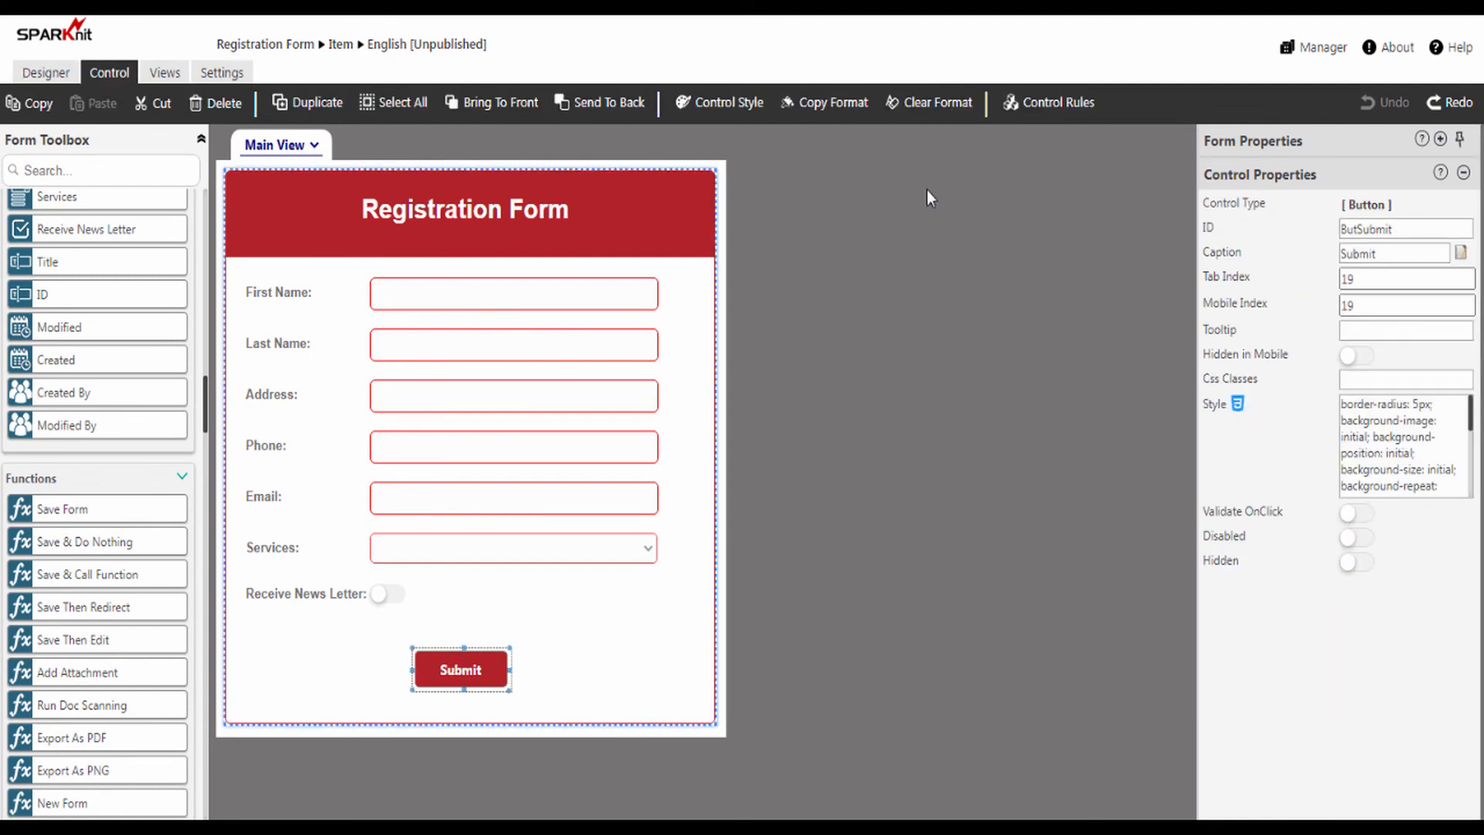
click(1043, 108)
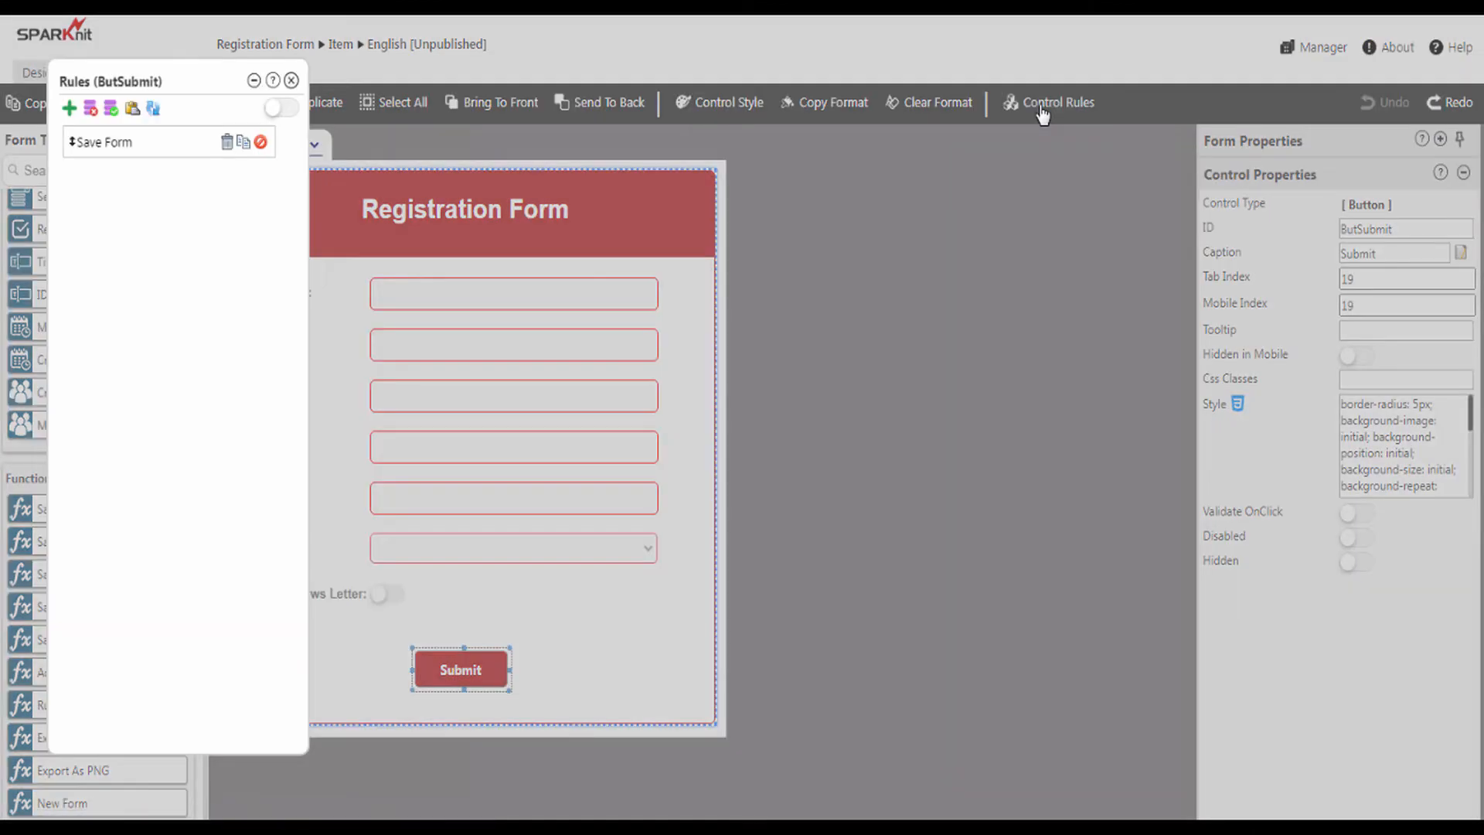
double_click(112, 147)
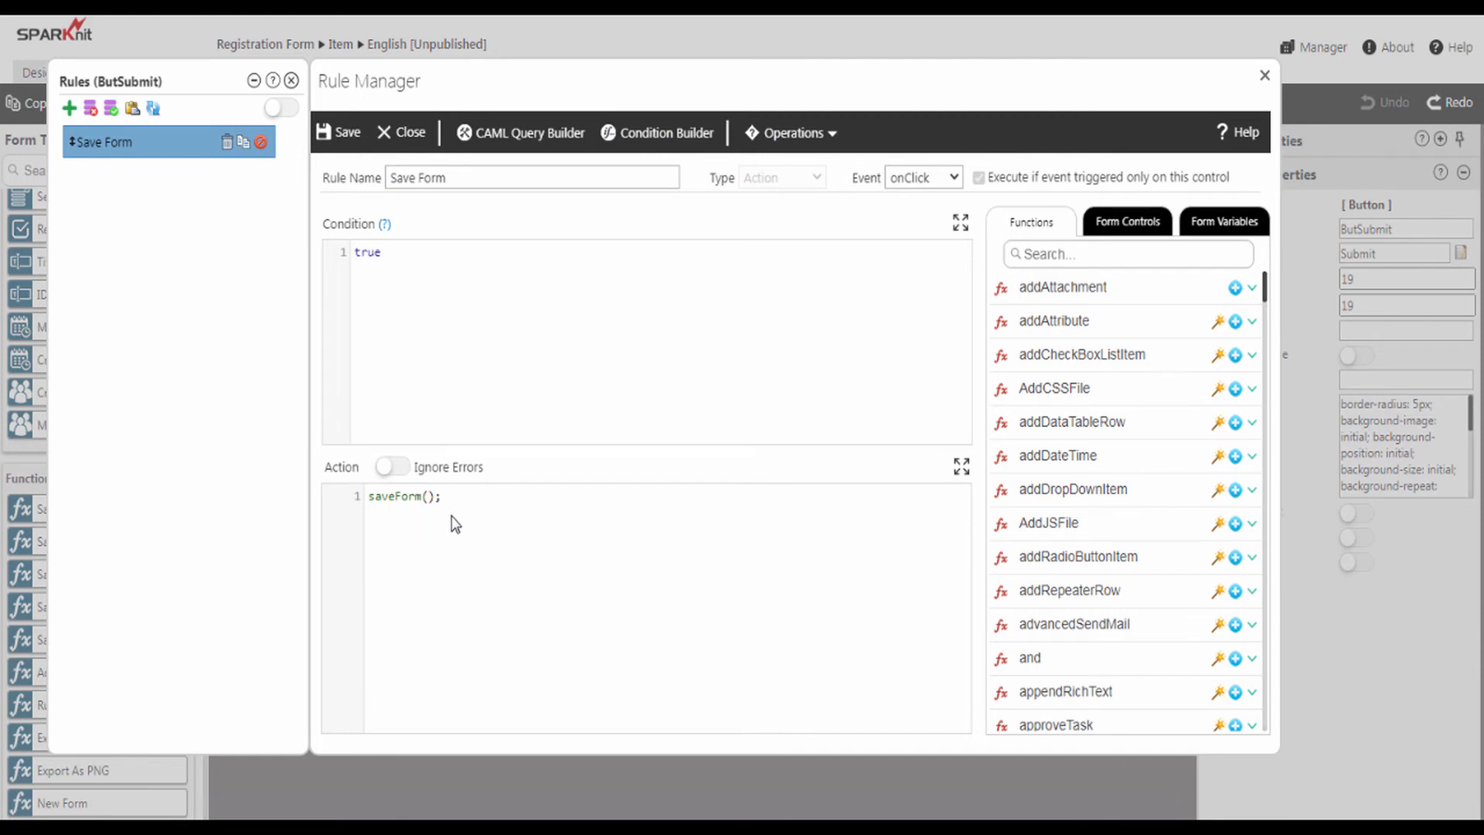
- Insert a blank first line above saveForm() in the rule's action code
click(368, 497)
key(Return)
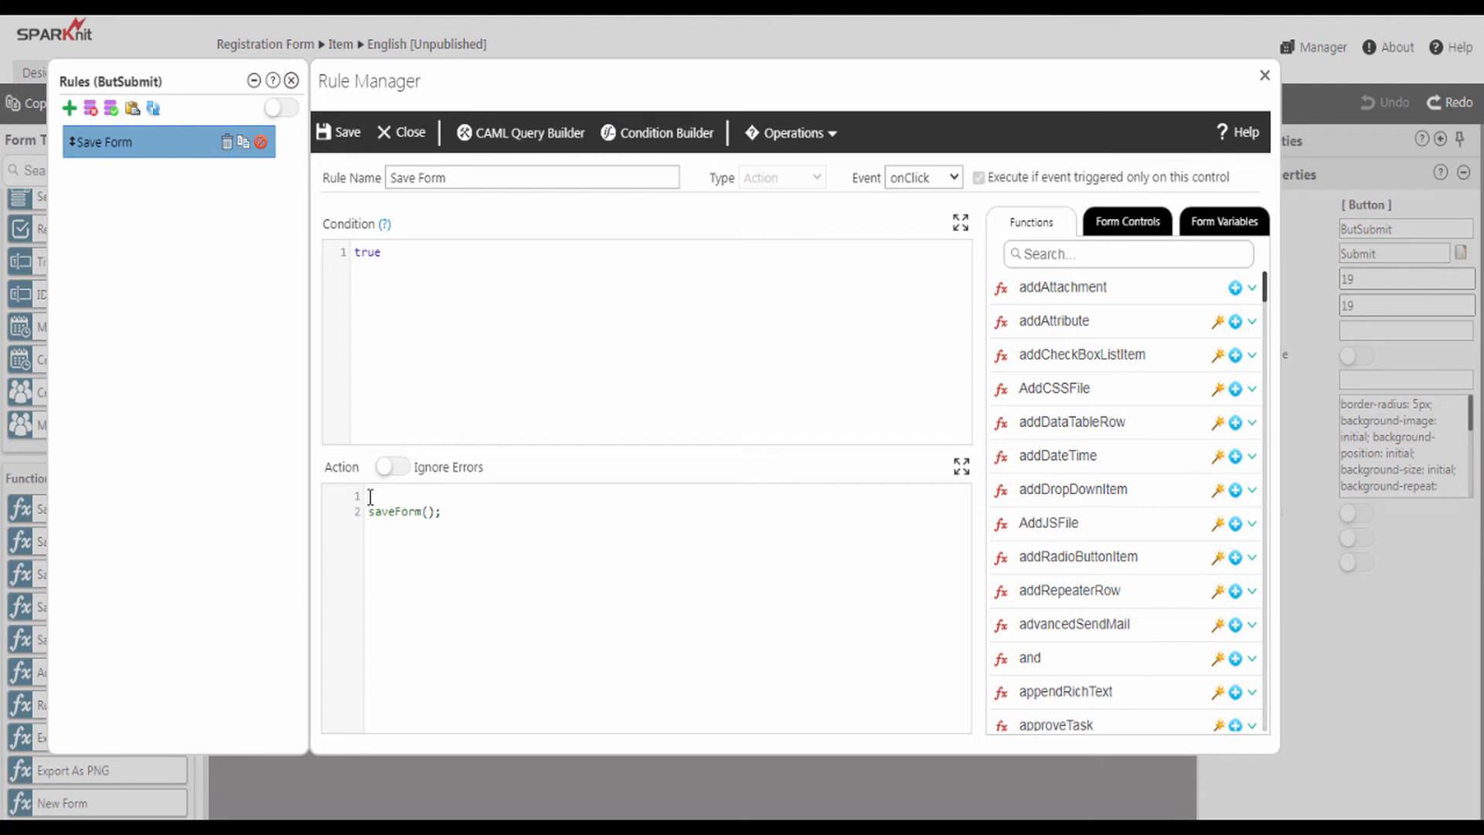
click(382, 496)
- Find the sendMail function via a 'sendmail' search and launch its Function Wizard
click(1036, 253)
text(sendmail)
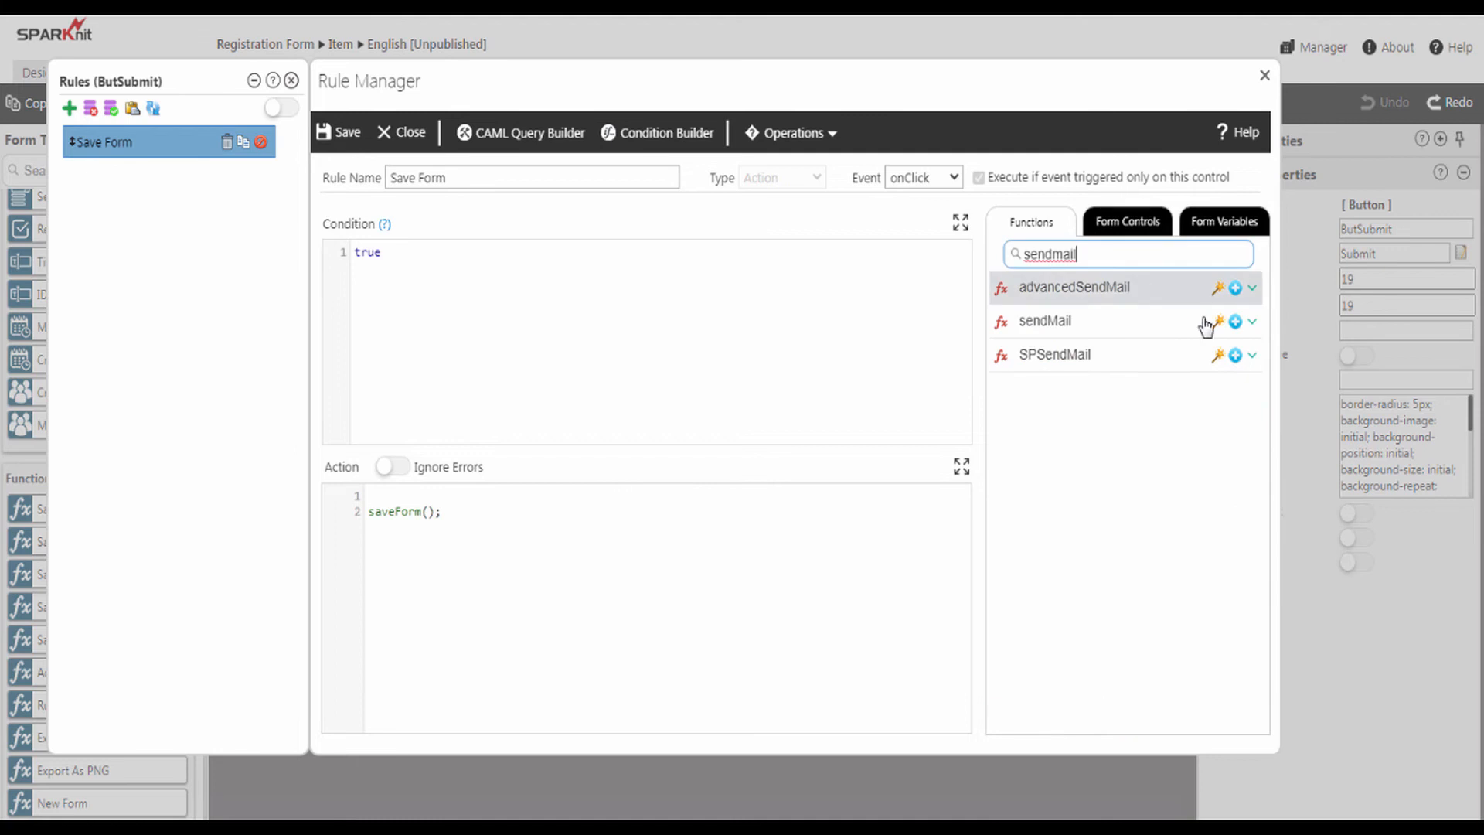
click(1253, 322)
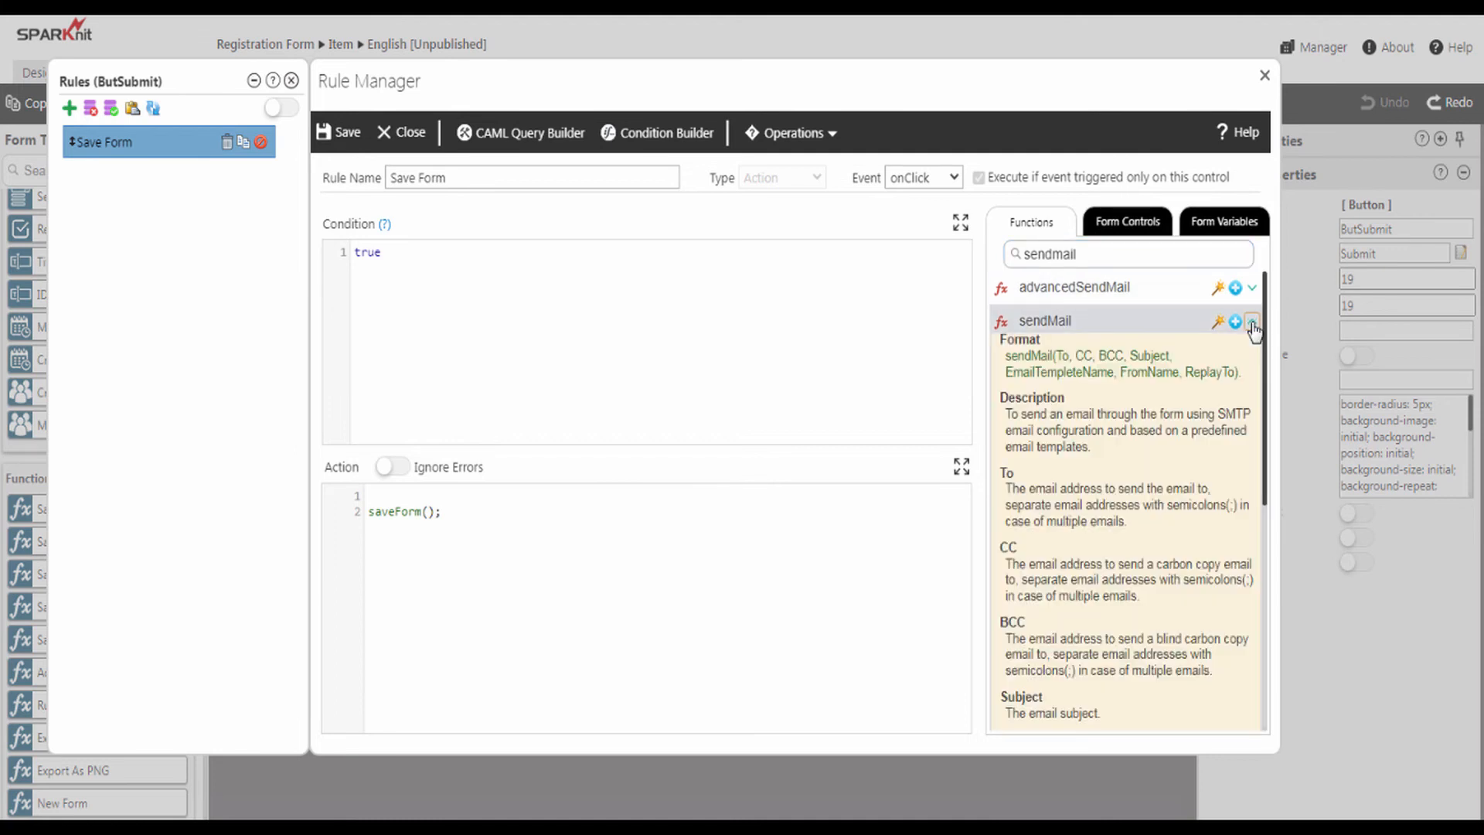
drag(1269, 445, 1277, 413)
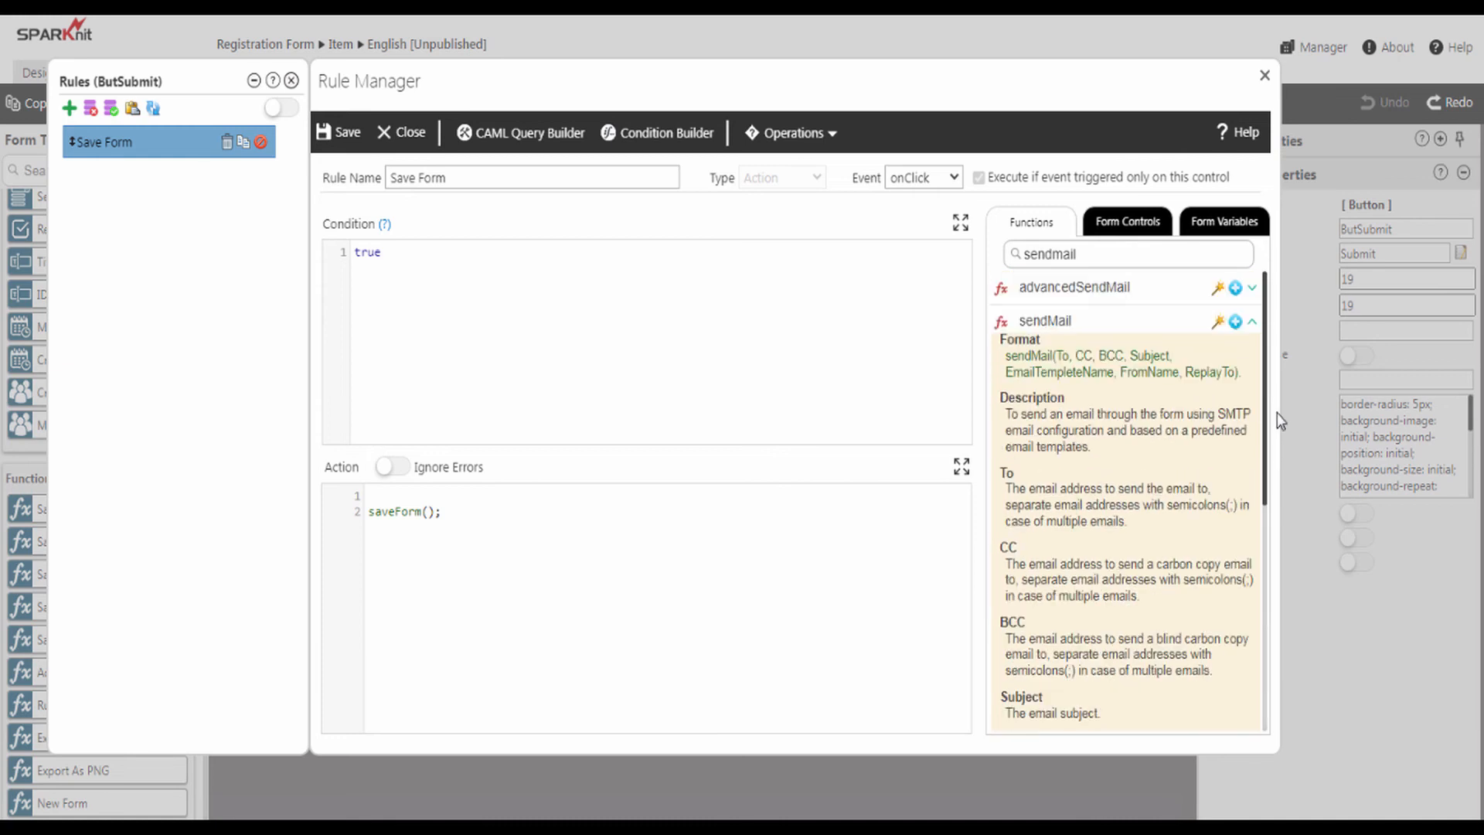
click(1253, 324)
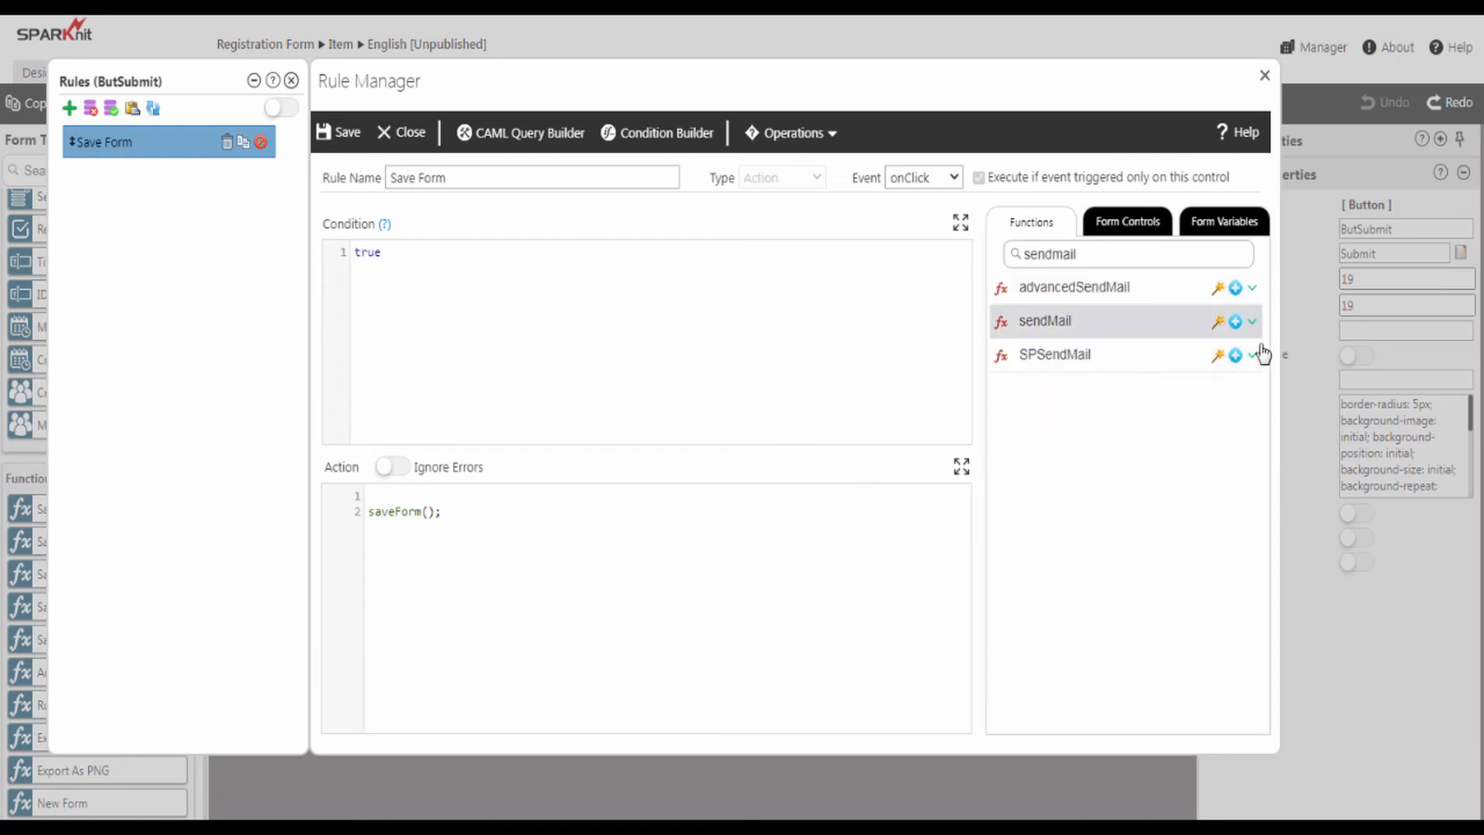
click(1219, 323)
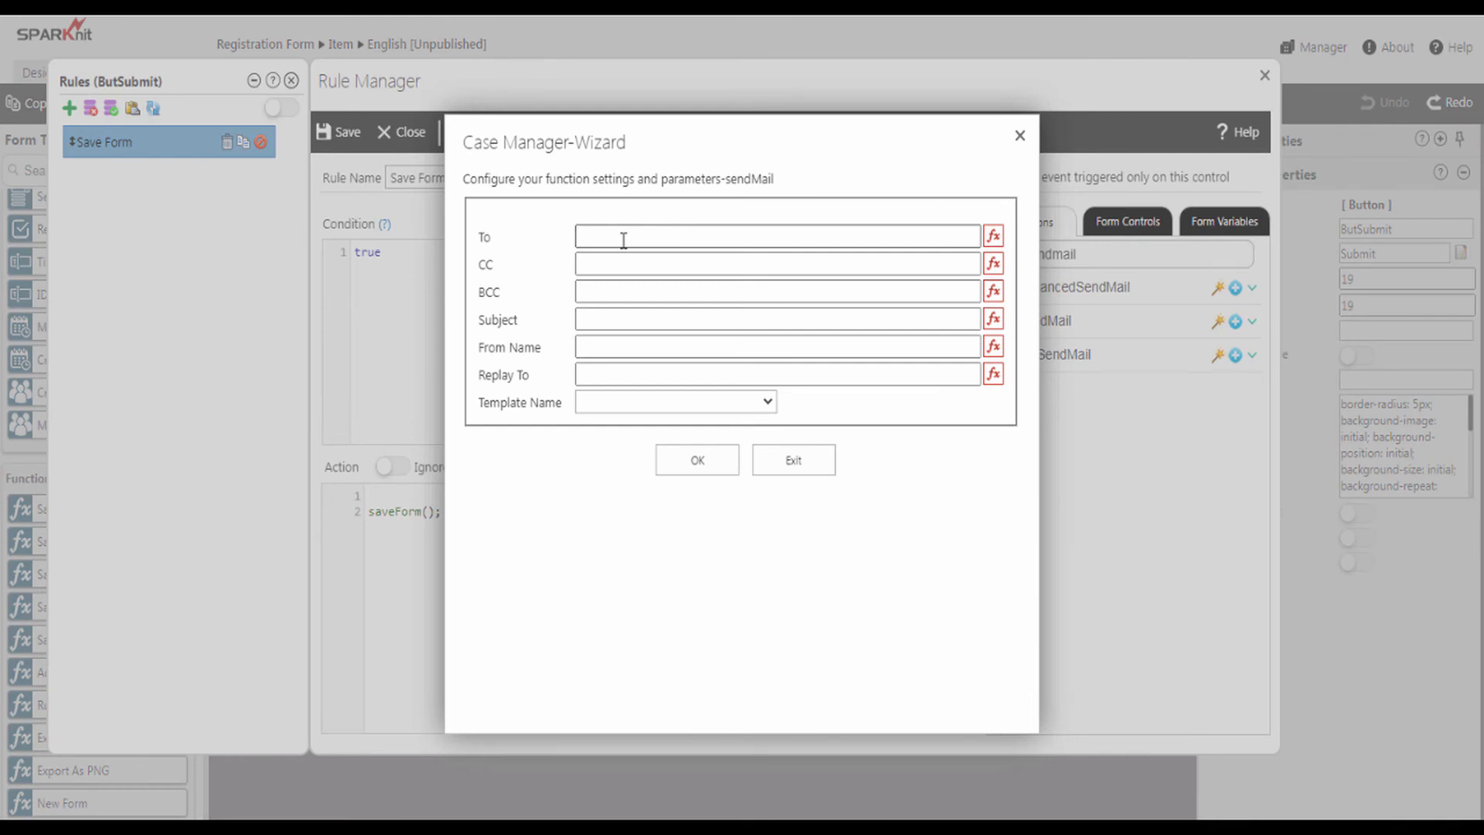
- Enter the recipient e-mail address and the subject 'Registration Form' for sendMail
click(994, 236)
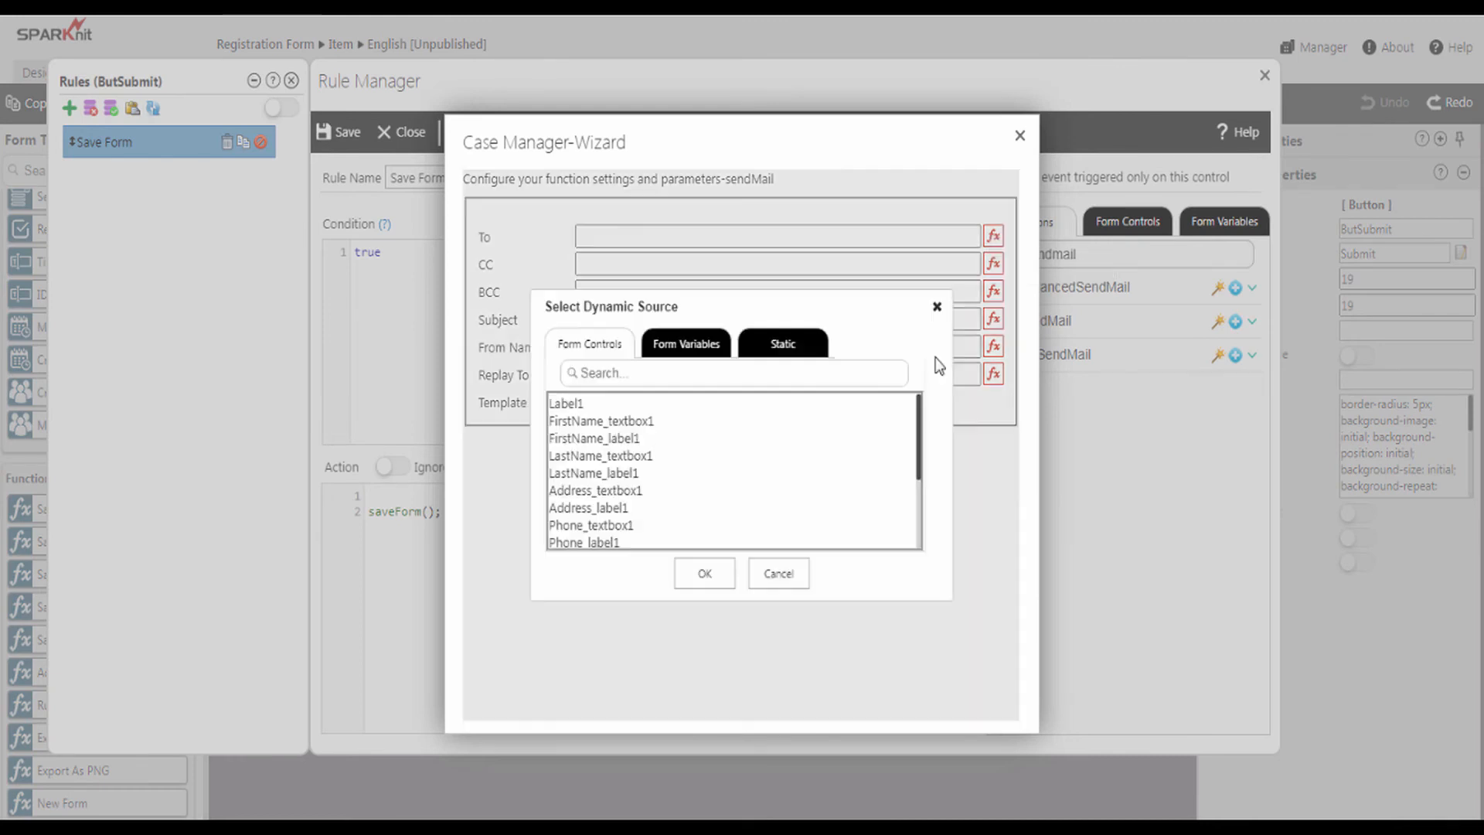
click(932, 305)
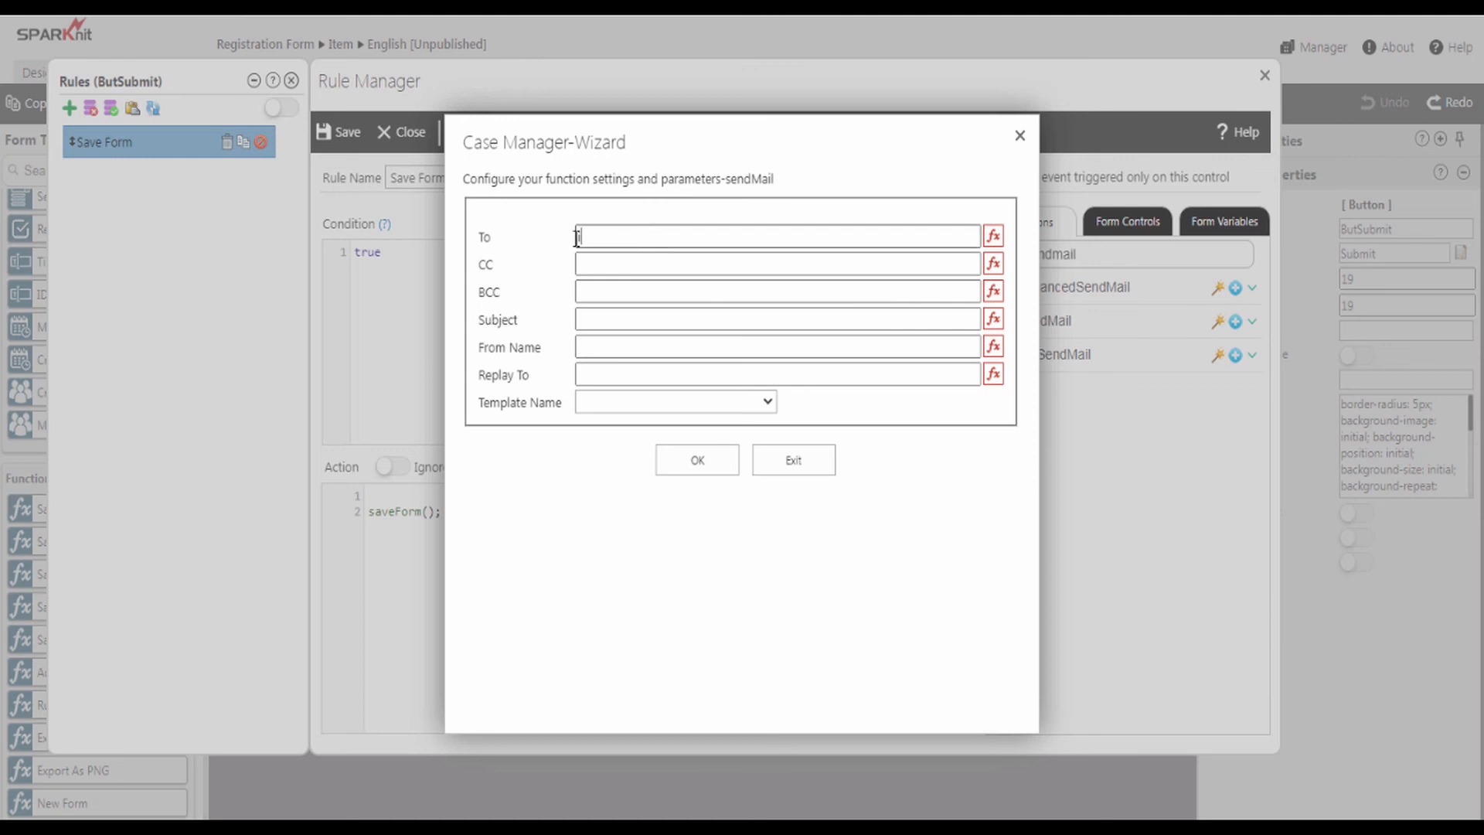
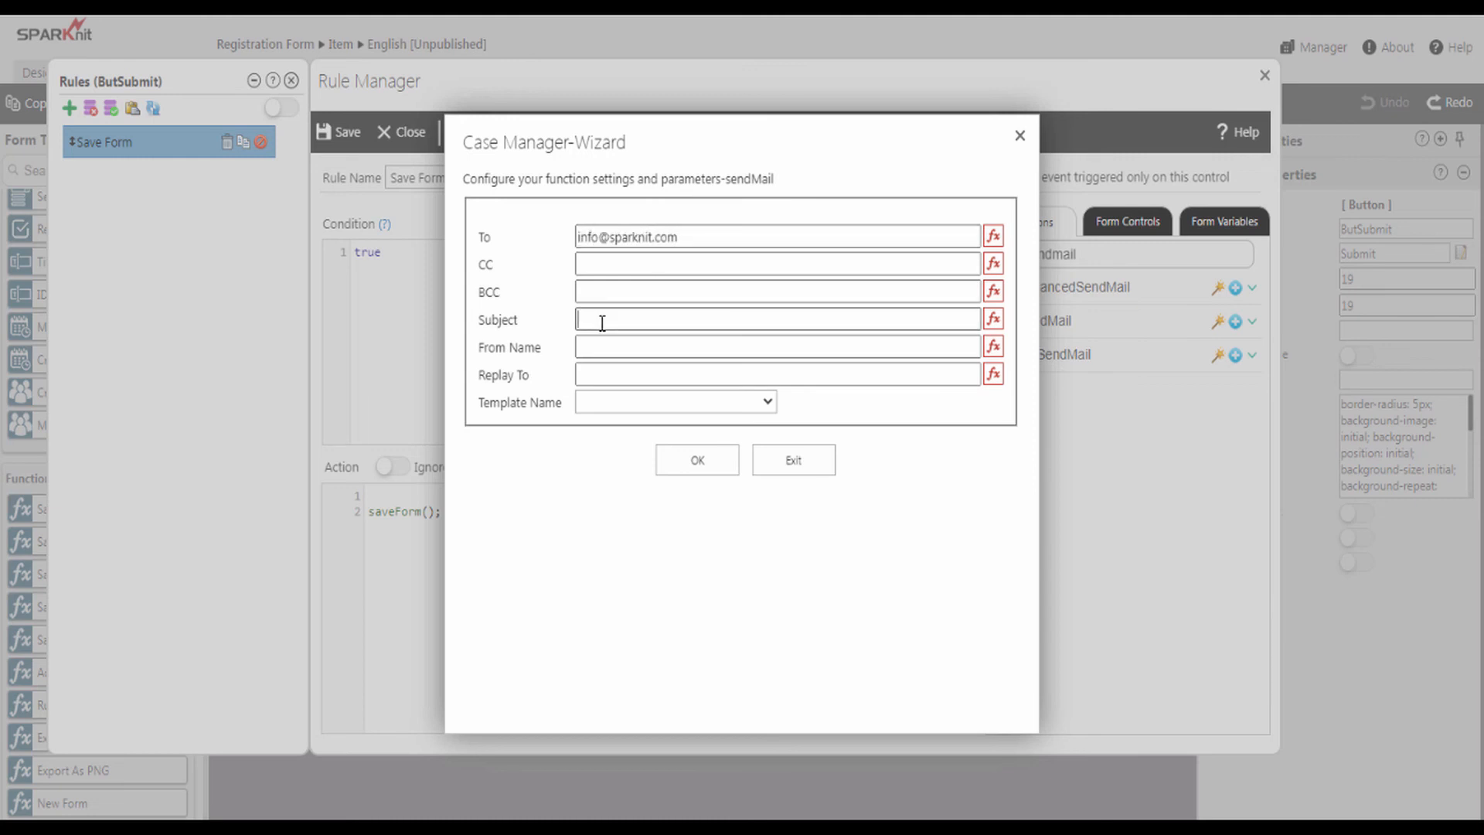
text(Registration Form)
- Set sender name 'System Account', paste the reply-to address, and choose Registration Email Template
click(668, 340)
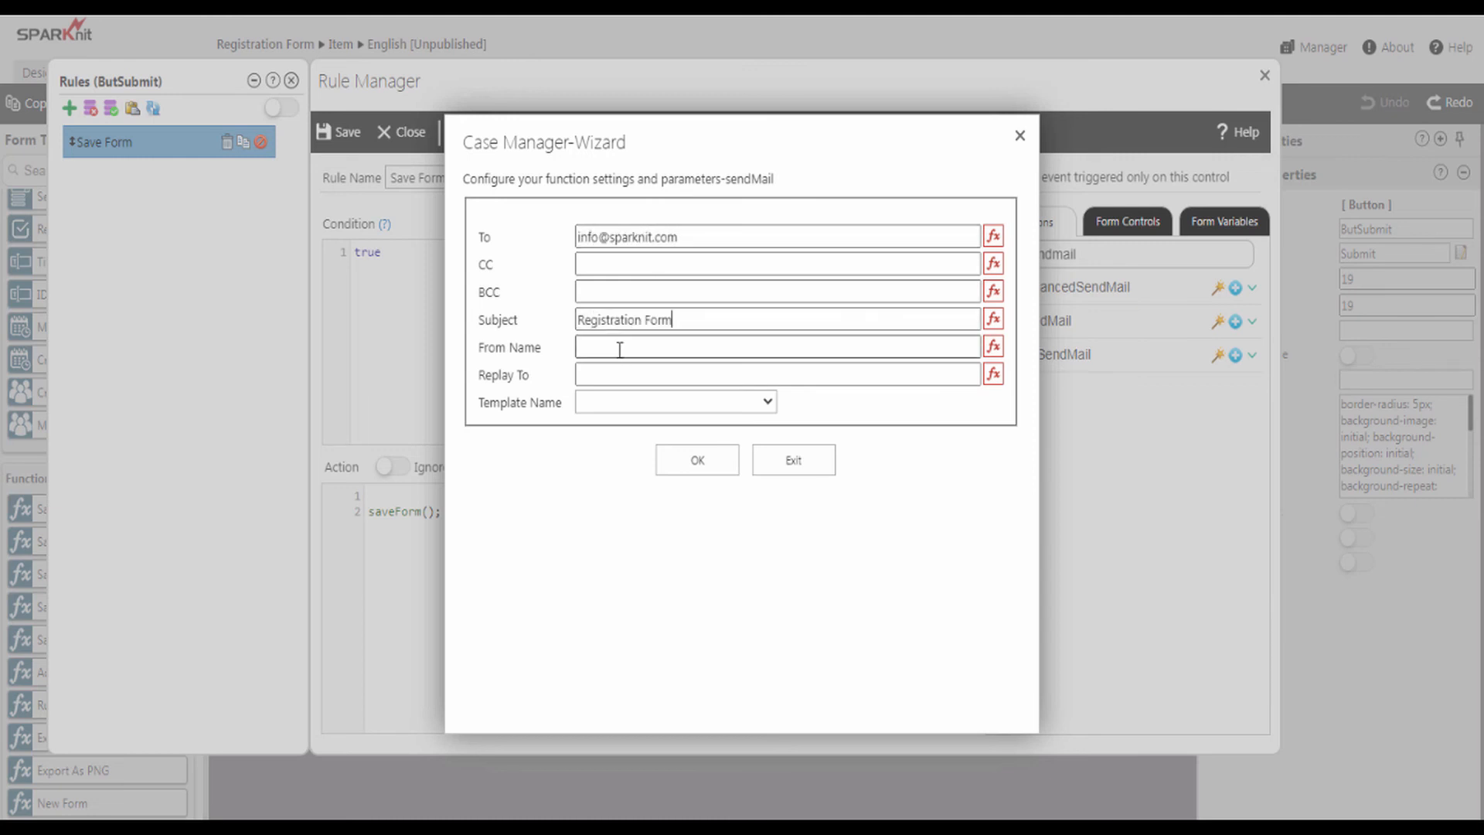
text(System Account)
click(630, 374)
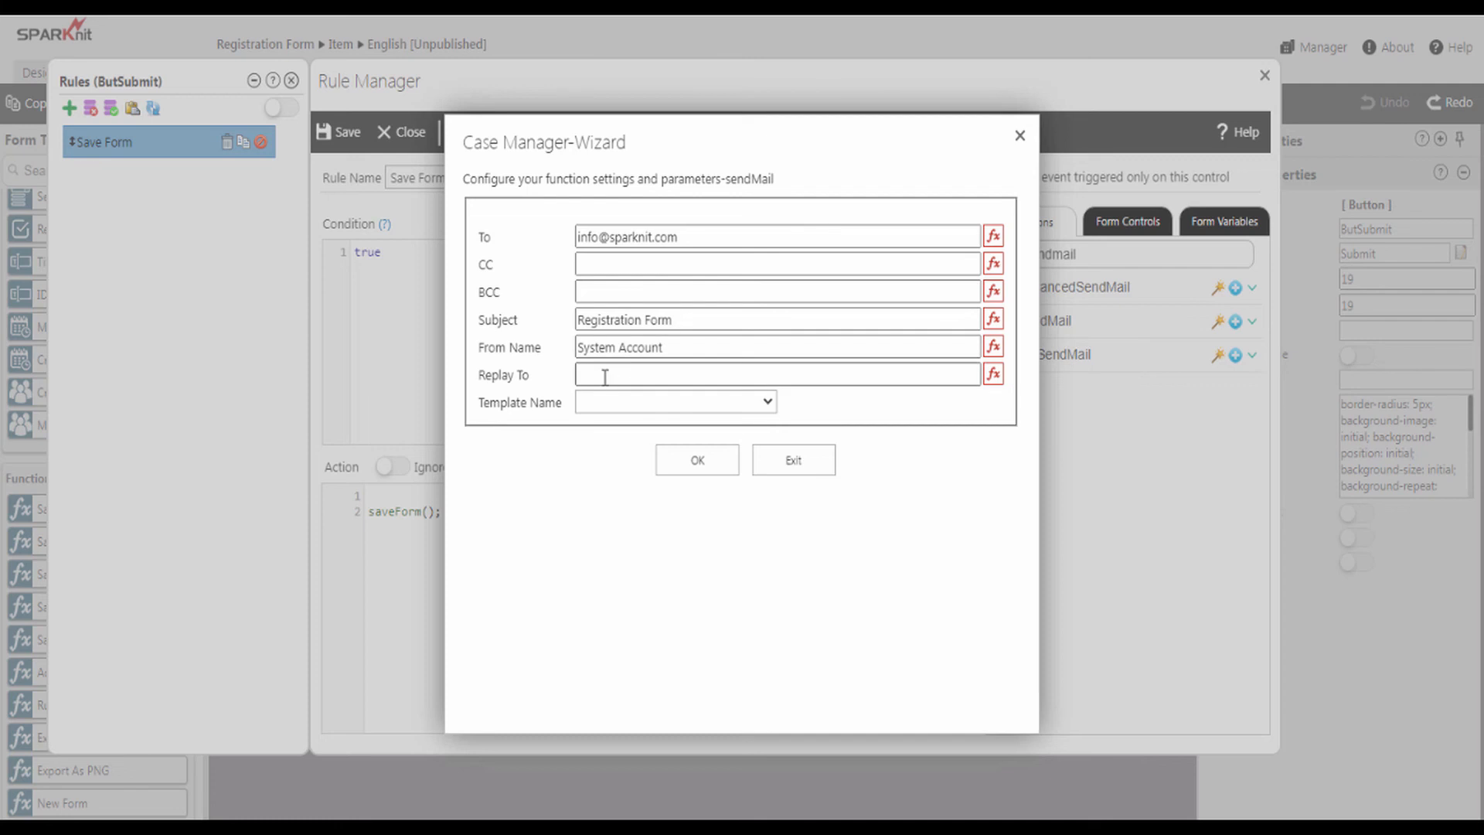
key(ctrl+v)
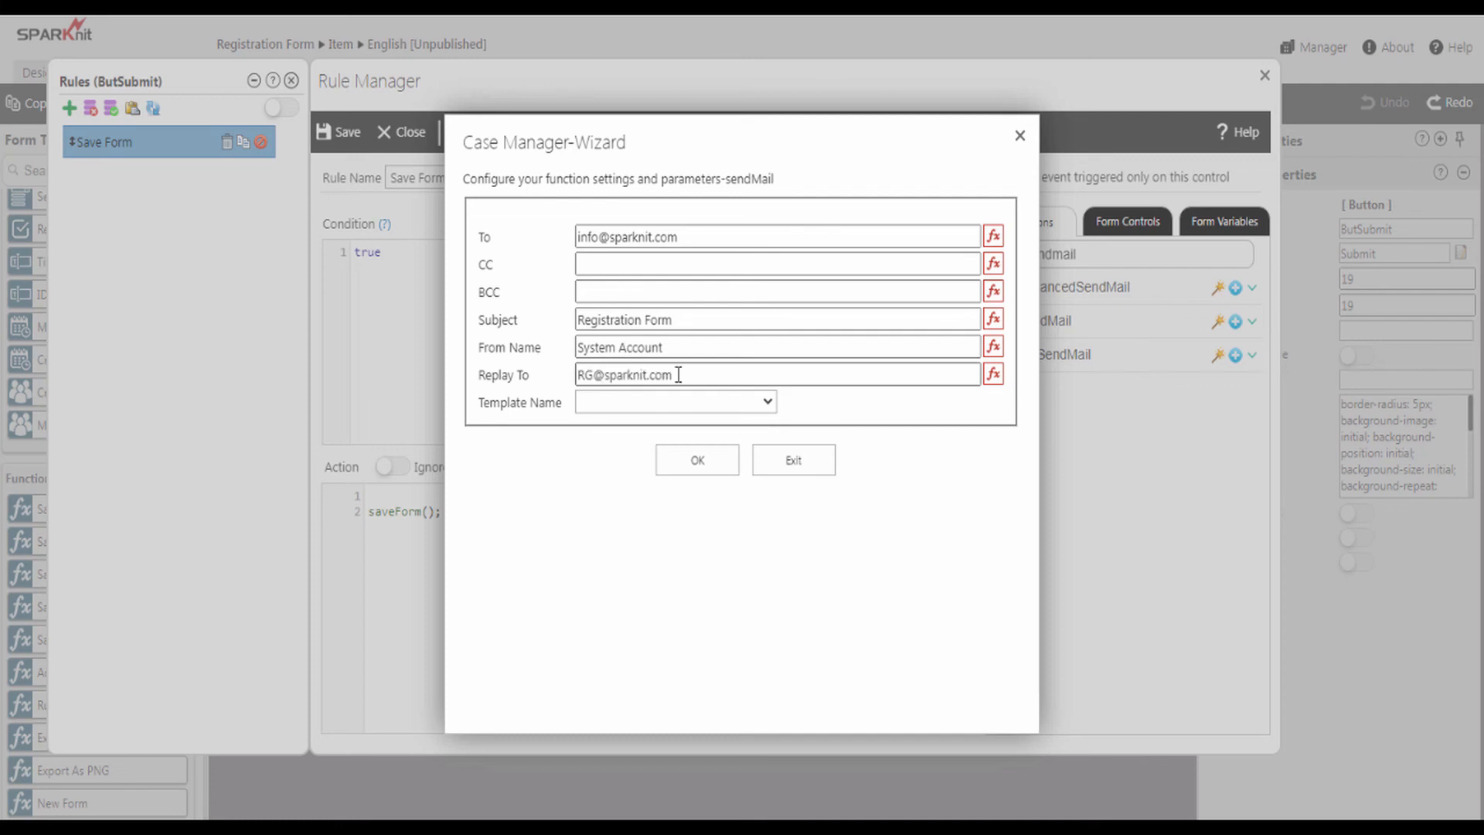
click(615, 411)
click(600, 432)
- Insert the sendMail call with a closing semicolon before saveForm(), save the rule, and close Rules
click(689, 462)
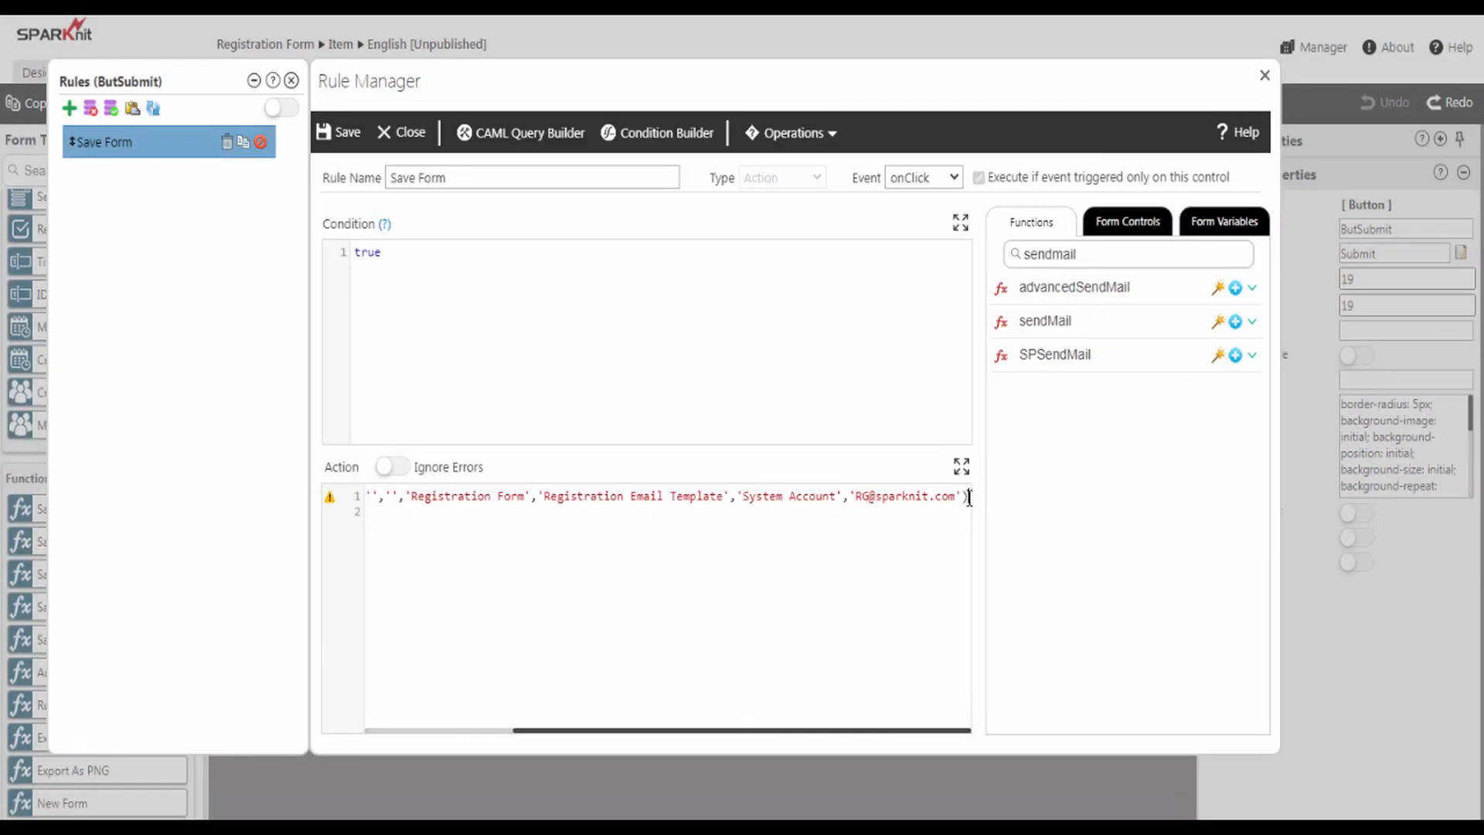
text(;)
click(407, 555)
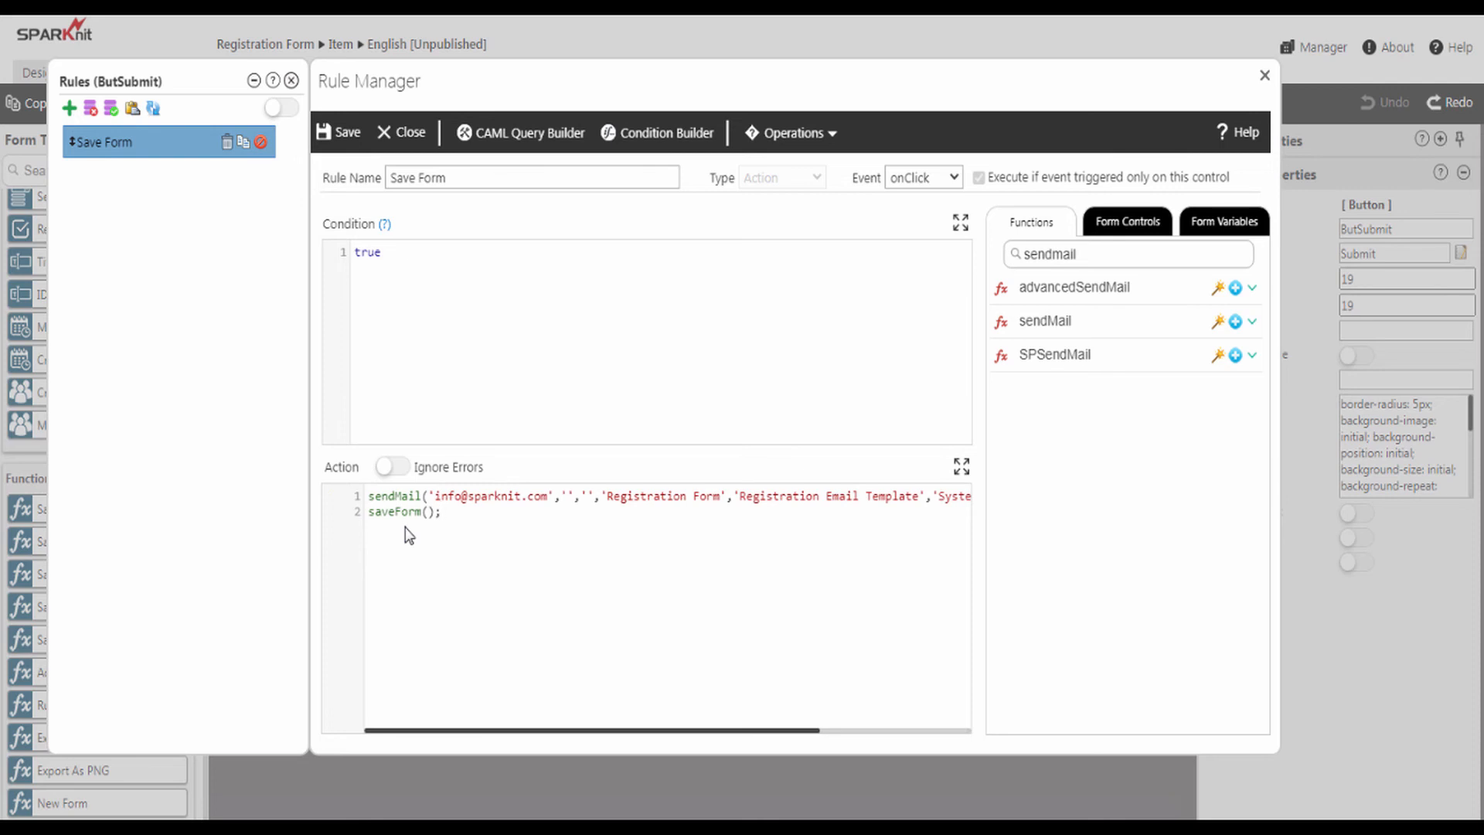
click(345, 135)
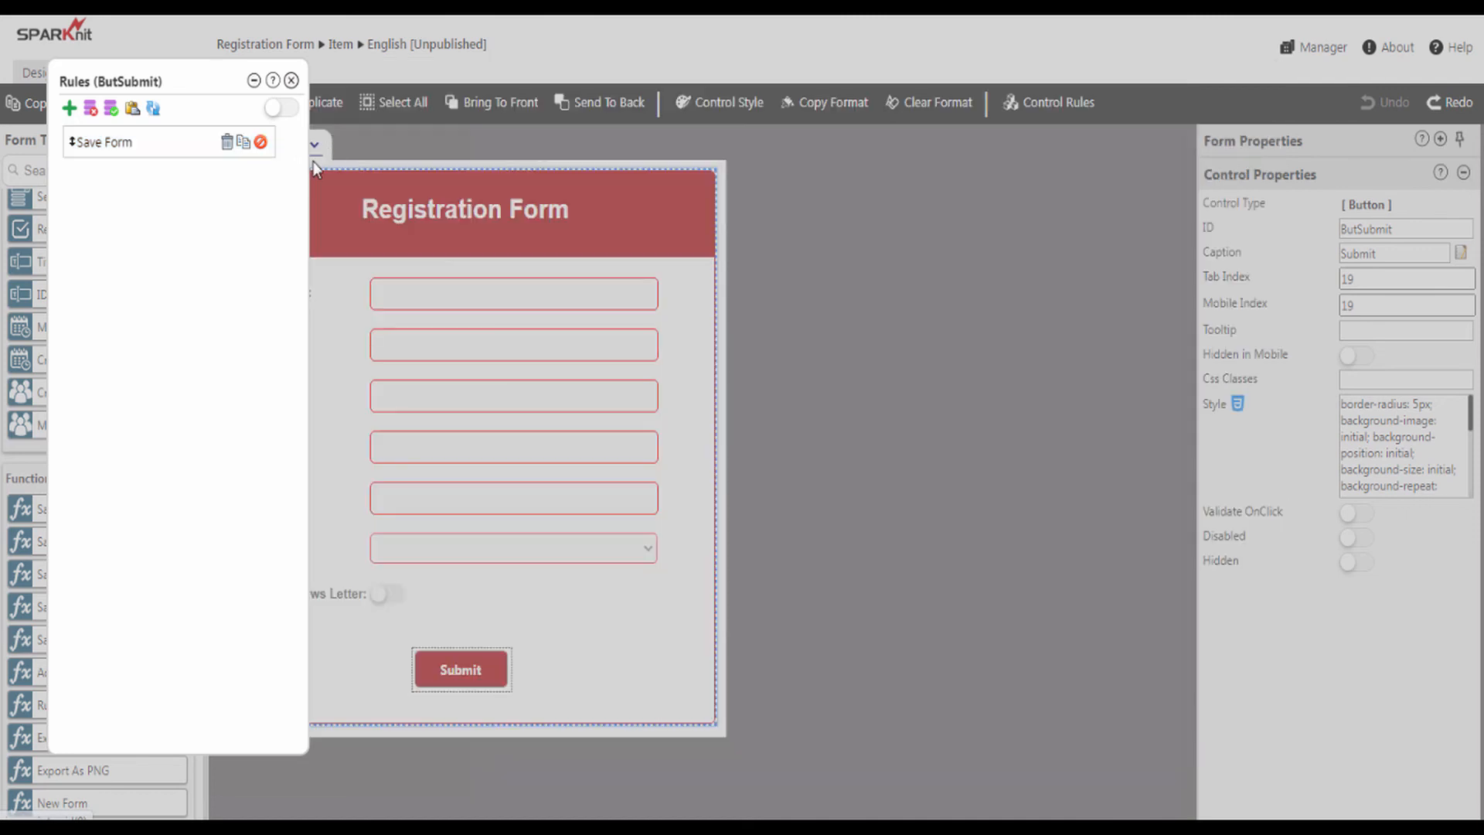
click(292, 81)
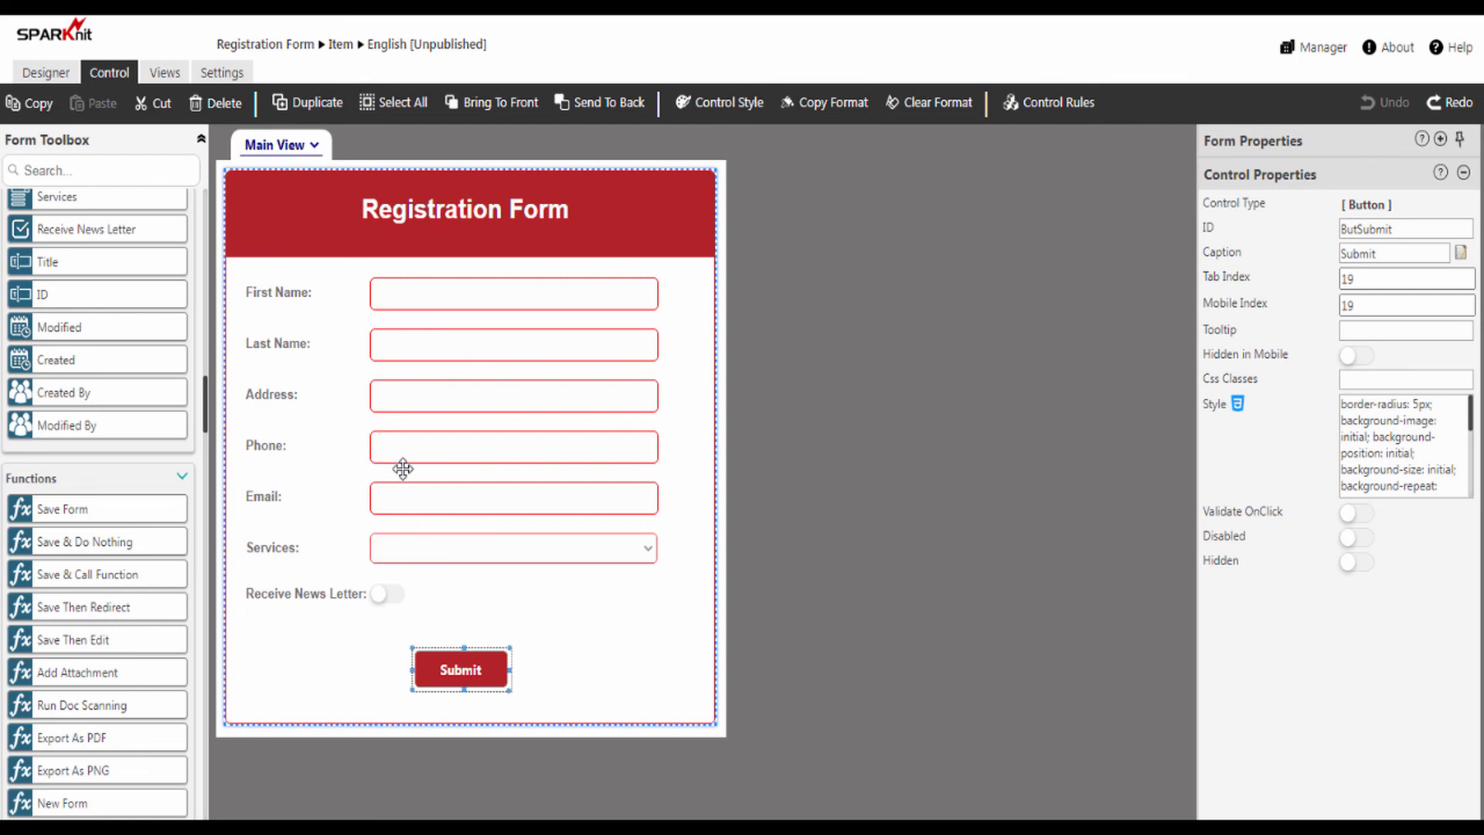
- Publish the Registration Form for the Item content type and close the confirmation
click(48, 77)
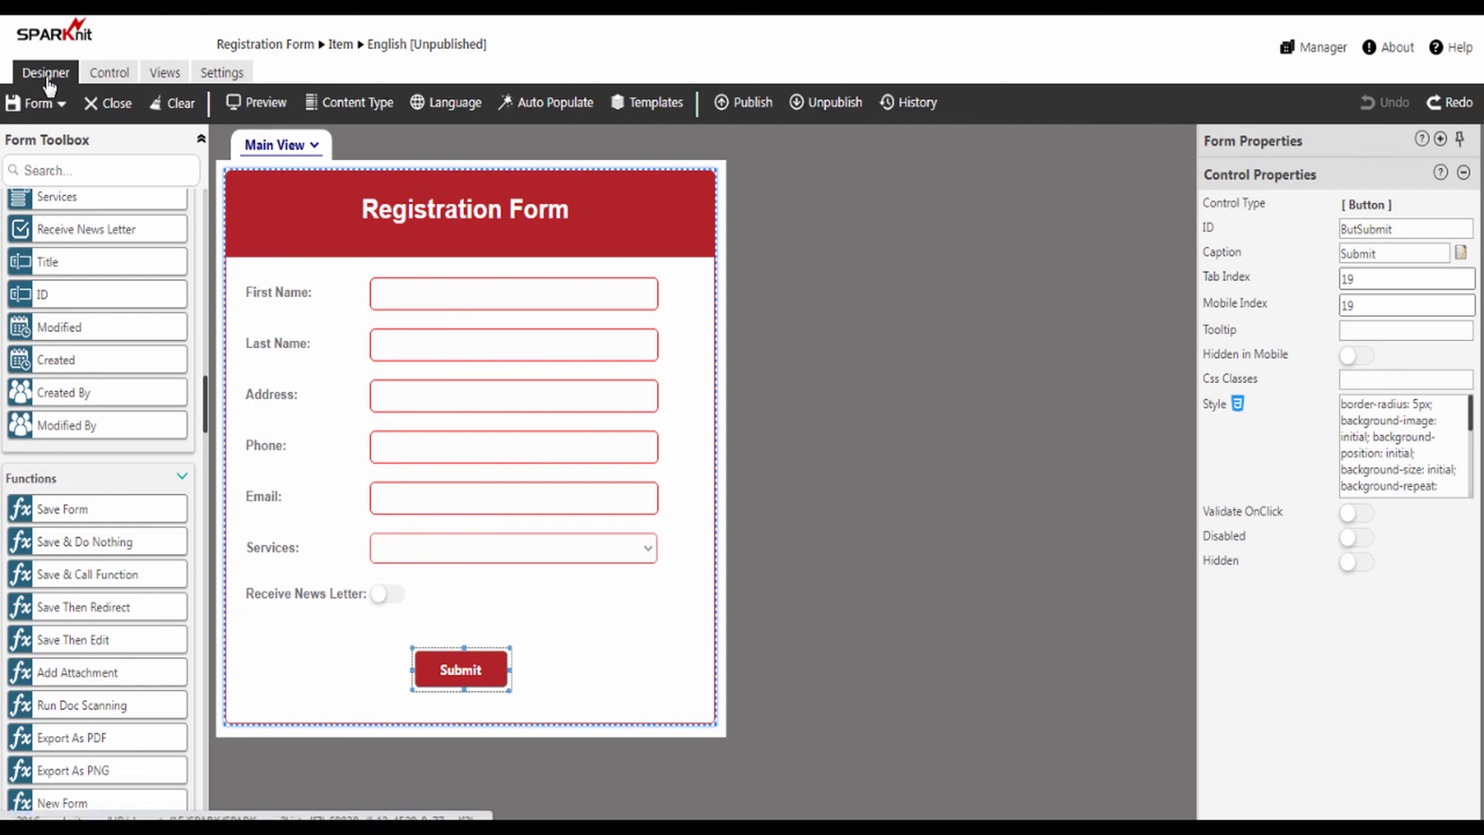
click(742, 104)
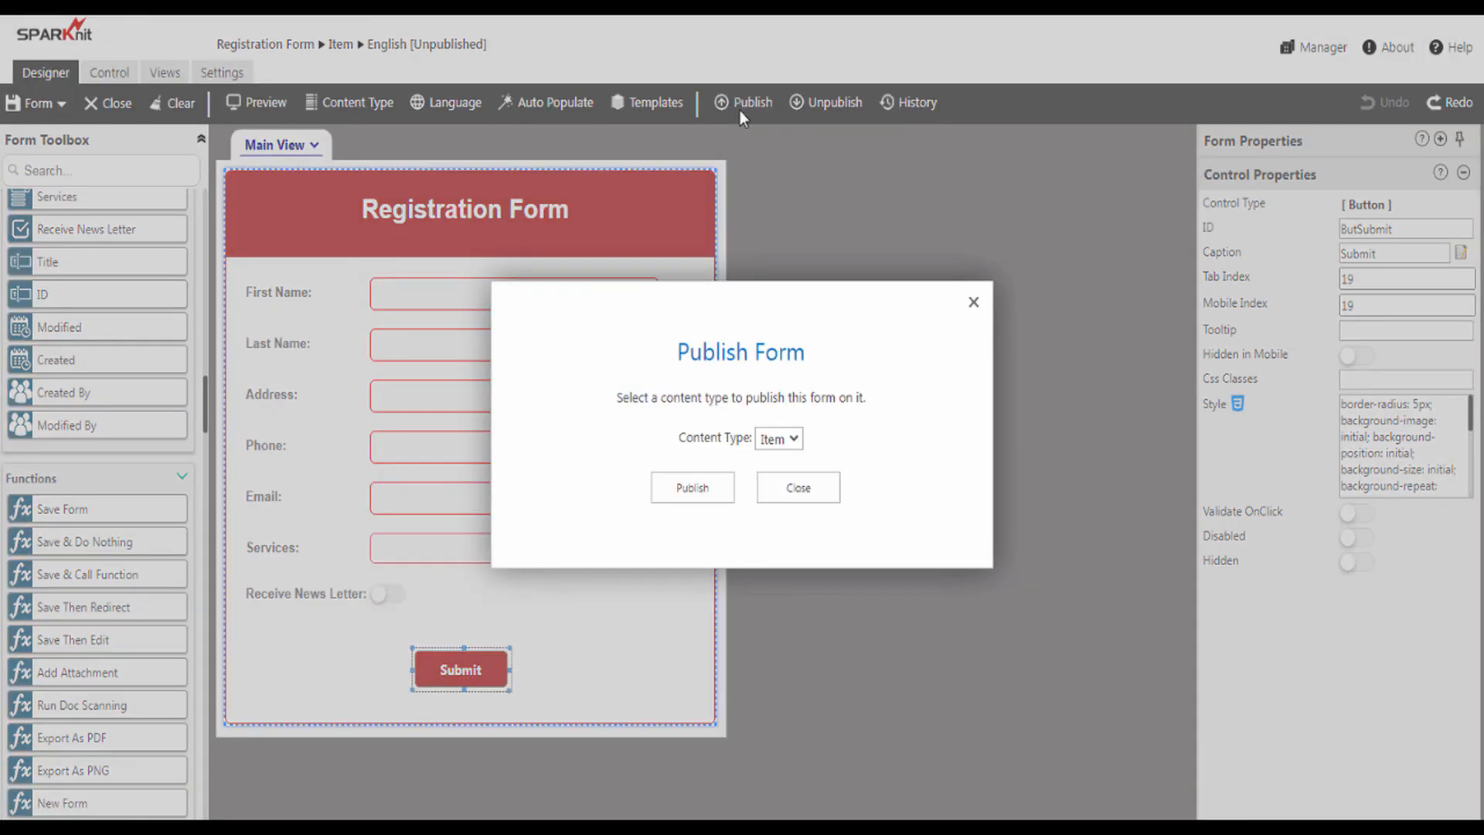
click(692, 488)
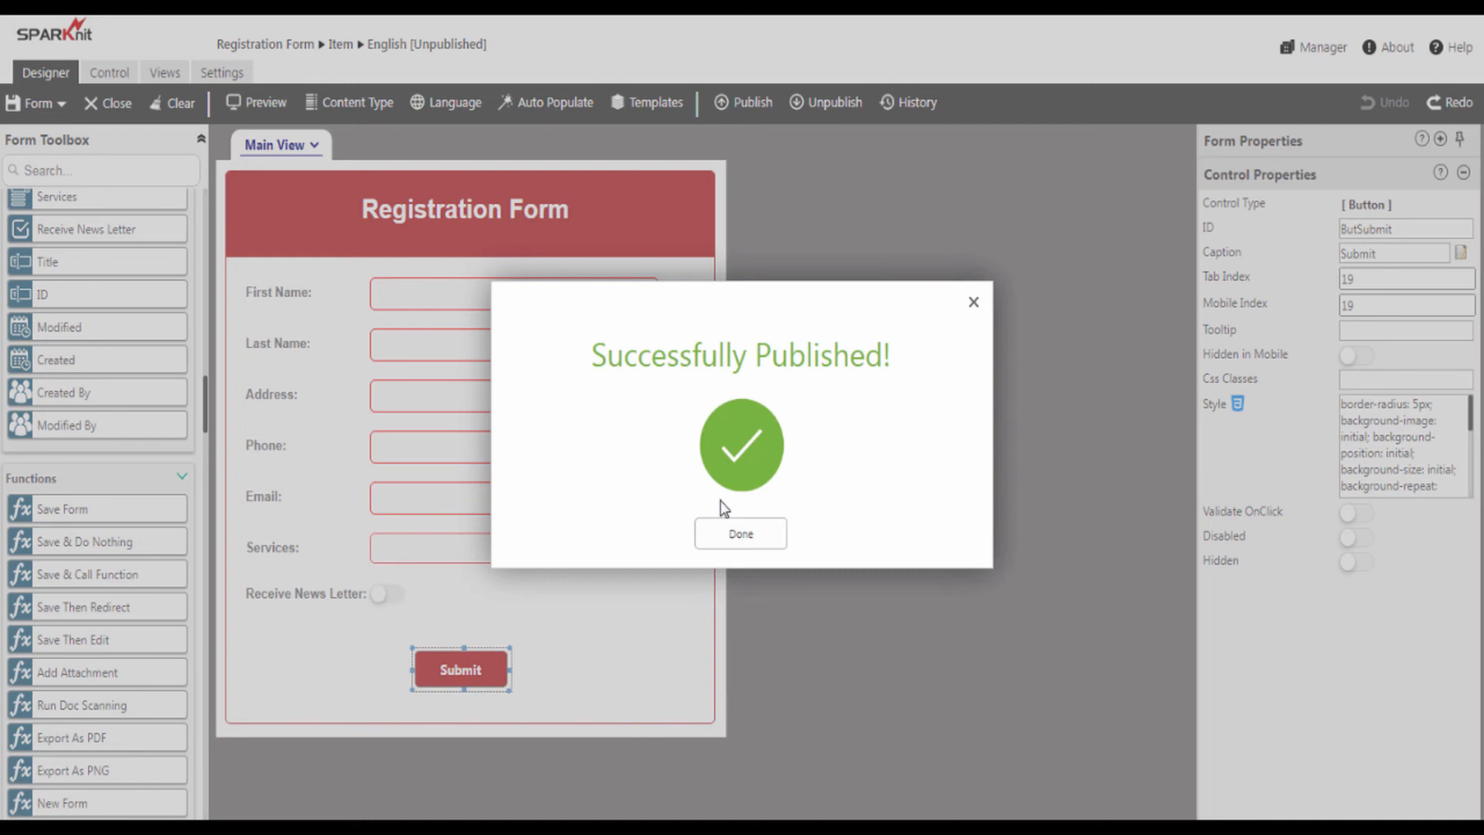
click(735, 540)
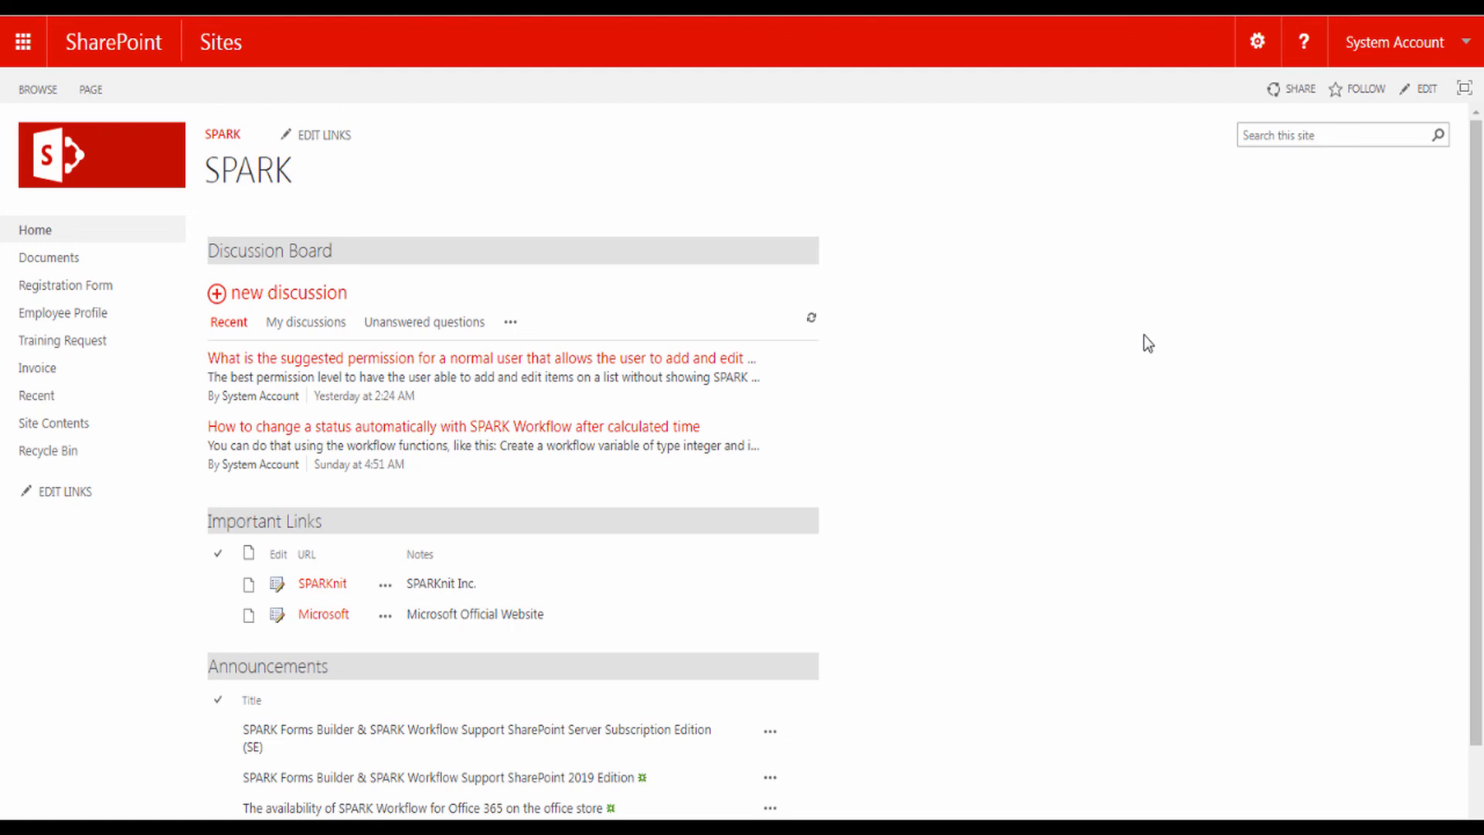
- With the home page in edit mode, insert the SPARK Forms Web Part from the SPARK Forms category
click(1427, 91)
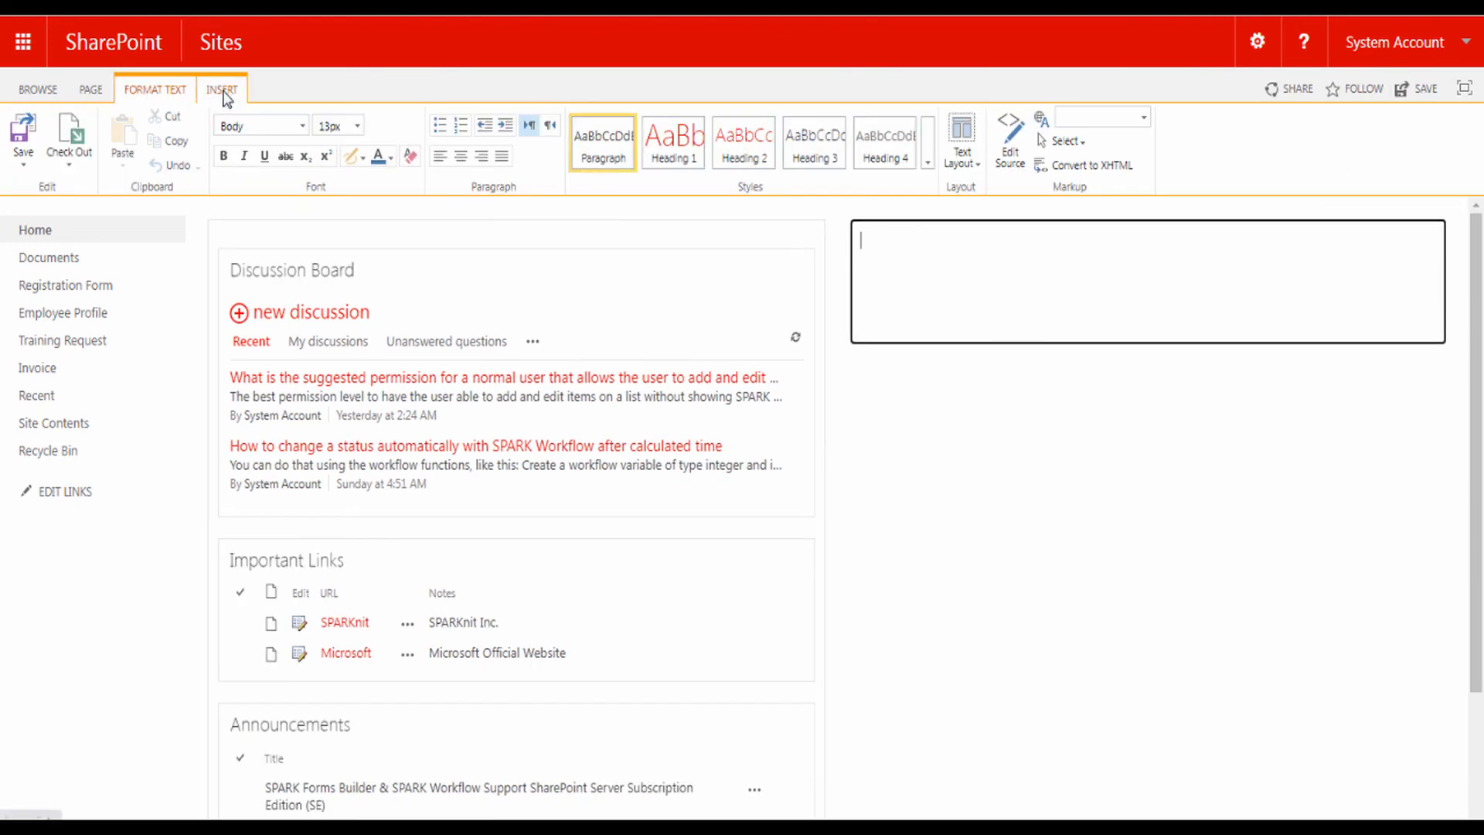
click(225, 93)
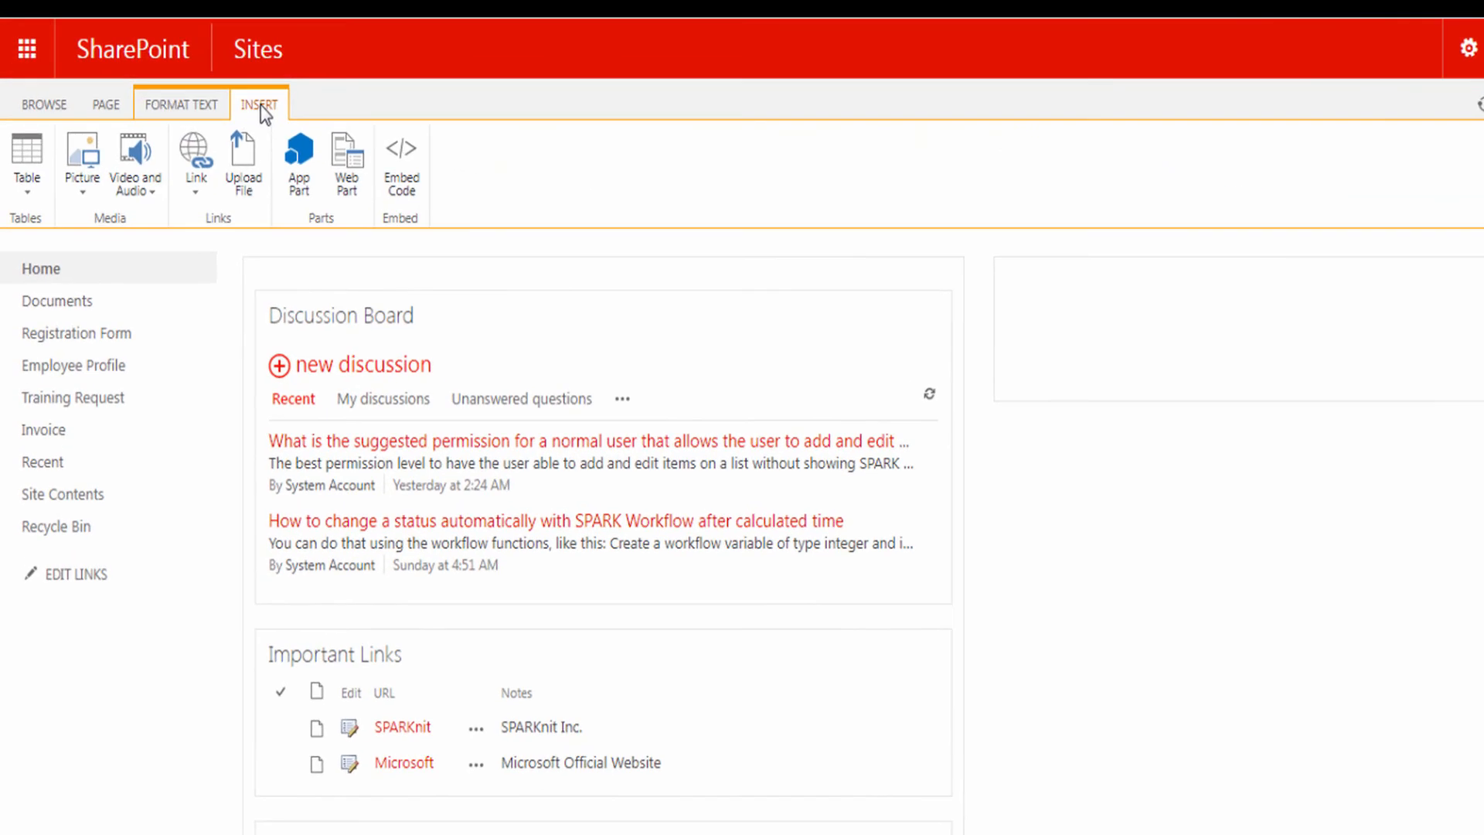
click(352, 172)
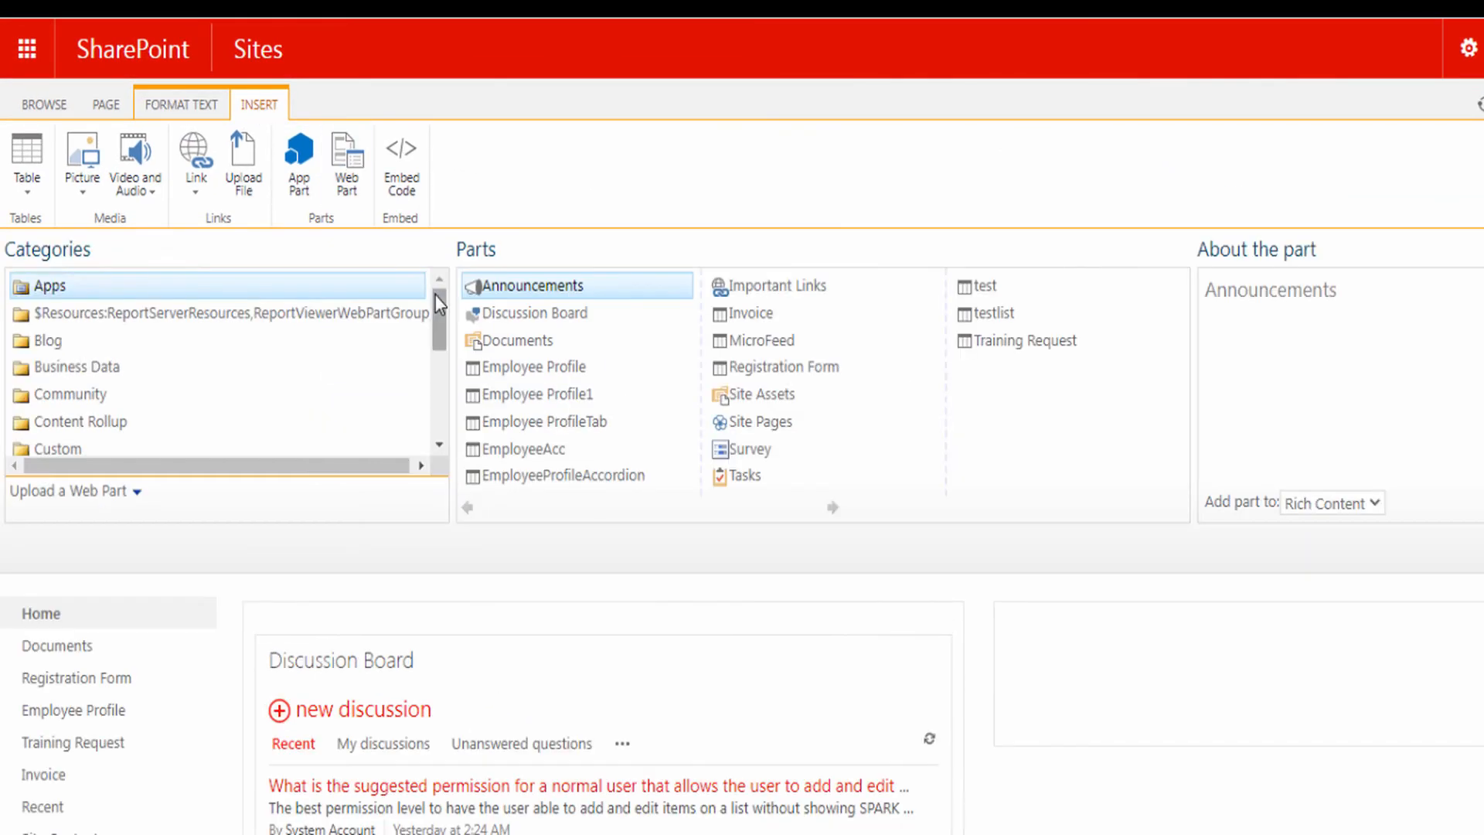
drag(435, 322, 432, 415)
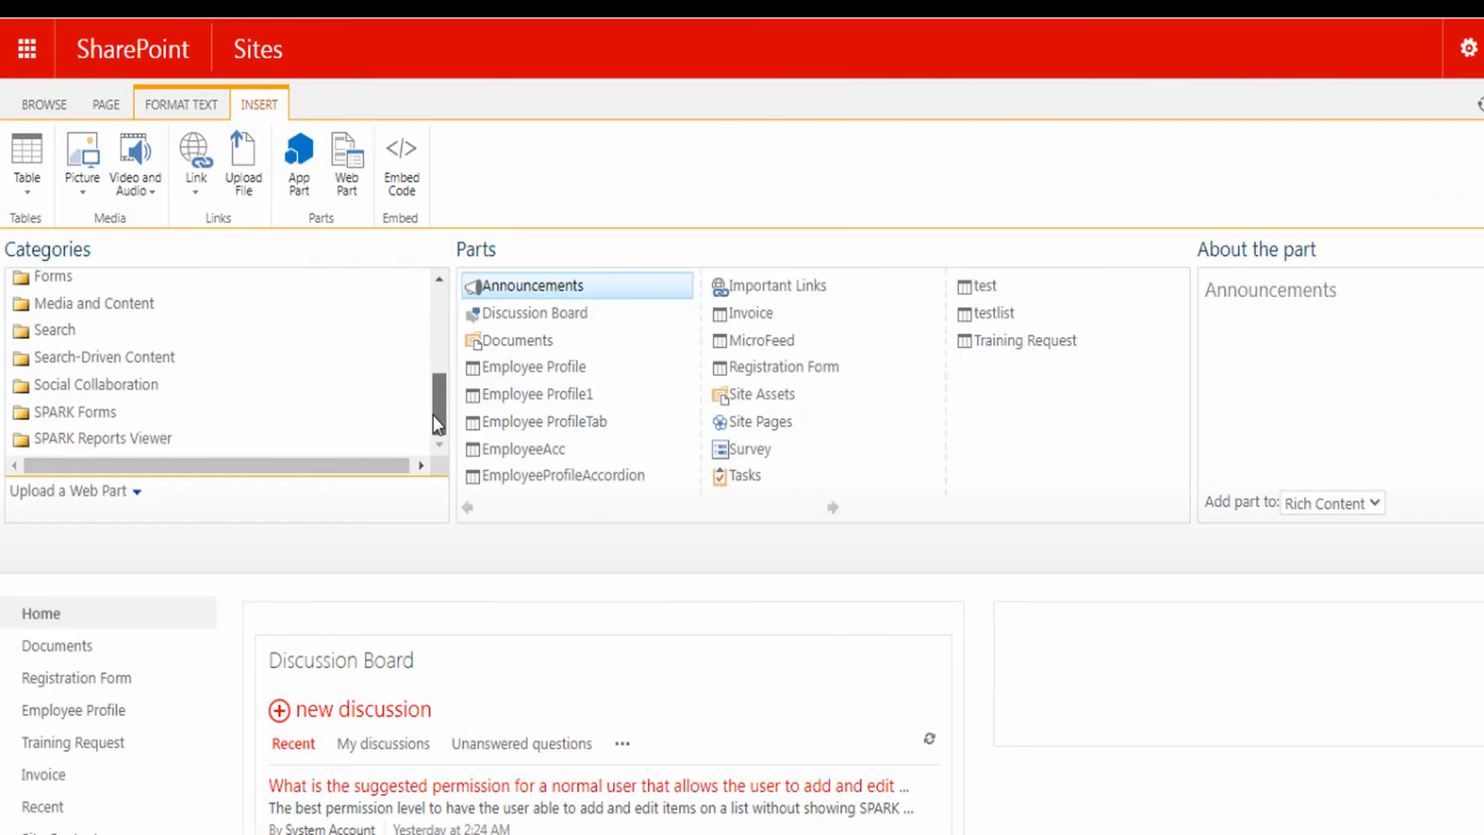
click(59, 414)
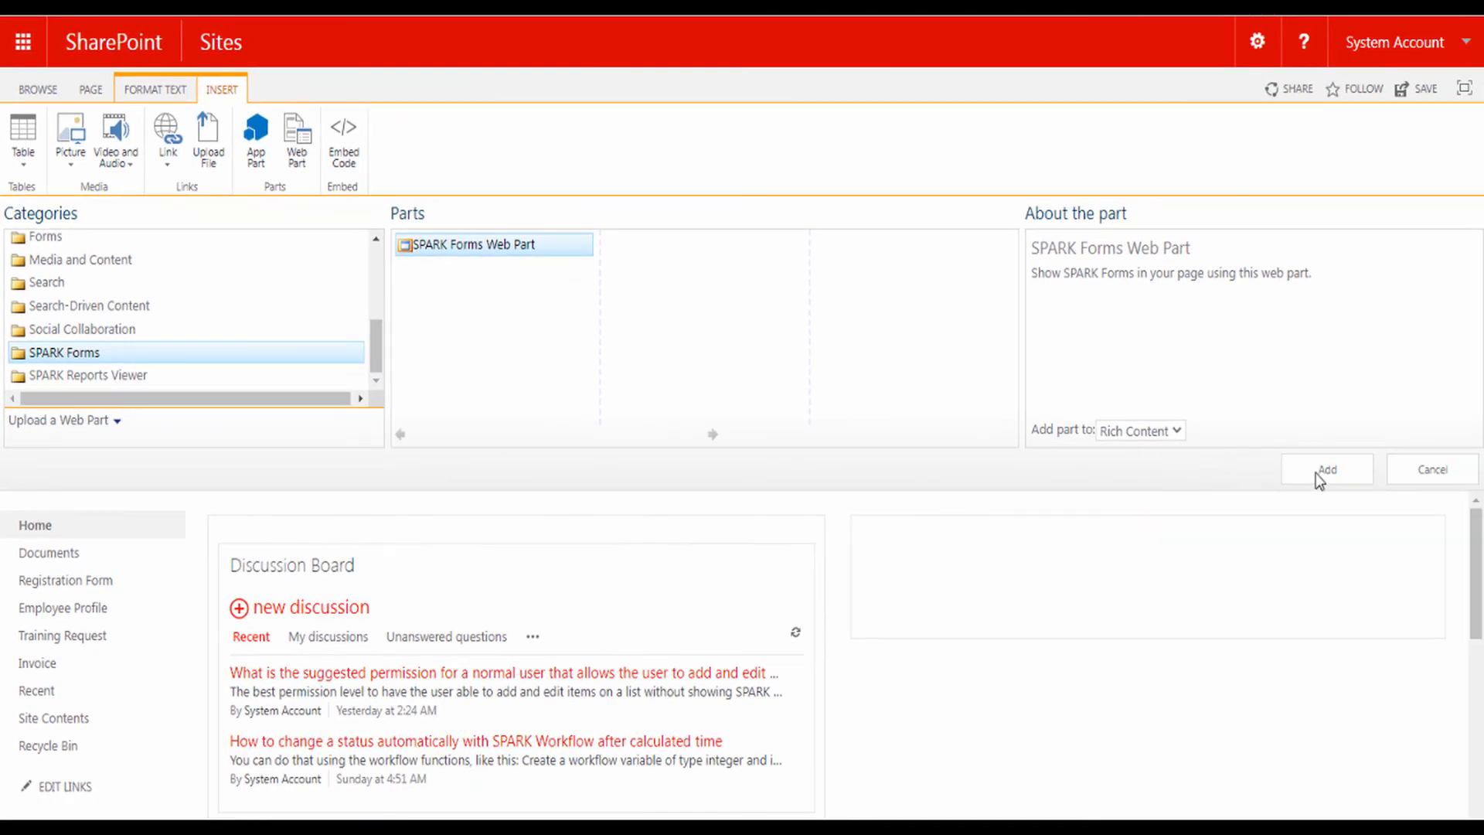
click(1316, 474)
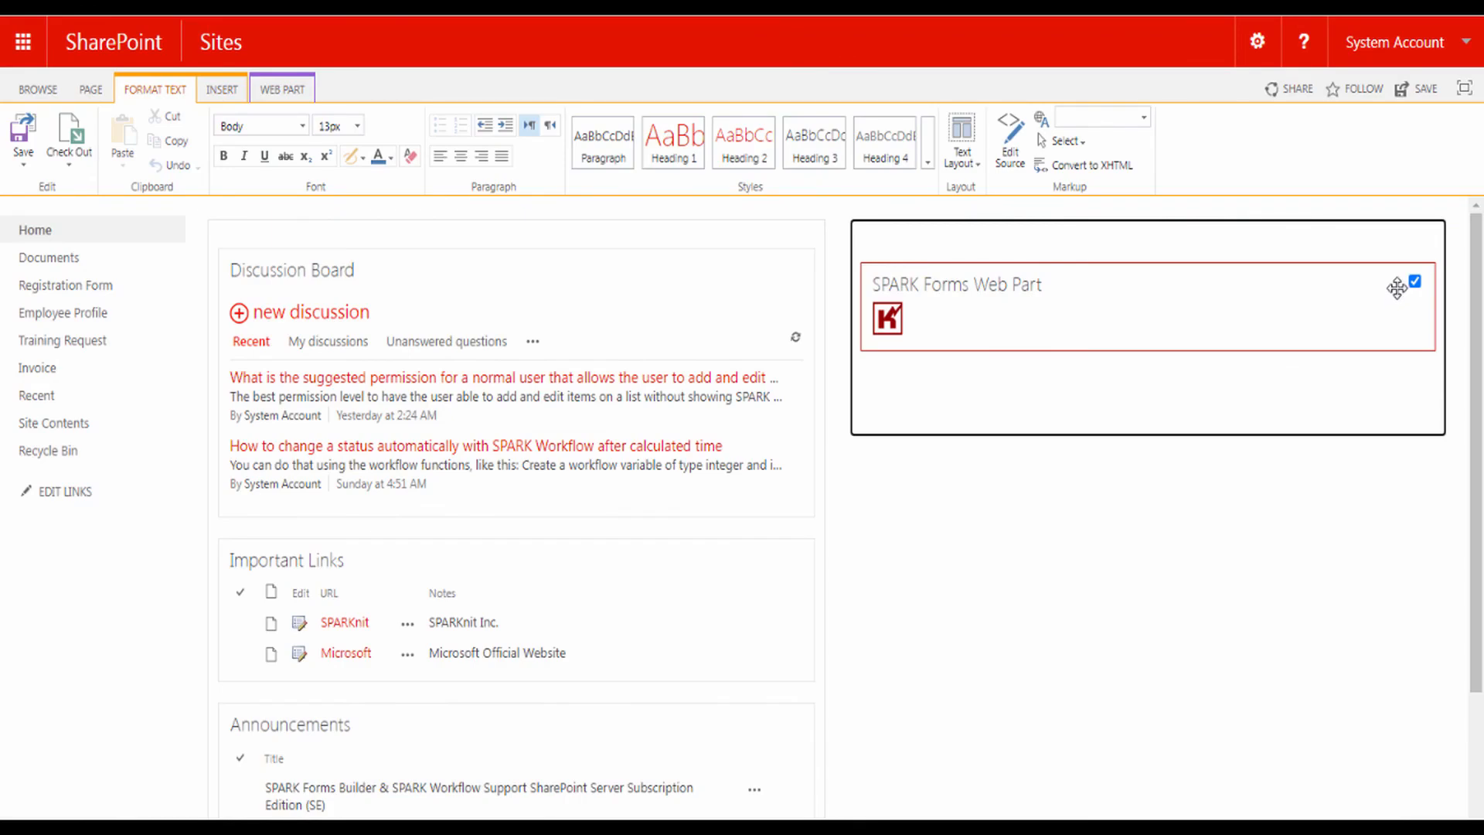
- Open the web part's properties and change its title to 'Service Registration'
click(1397, 283)
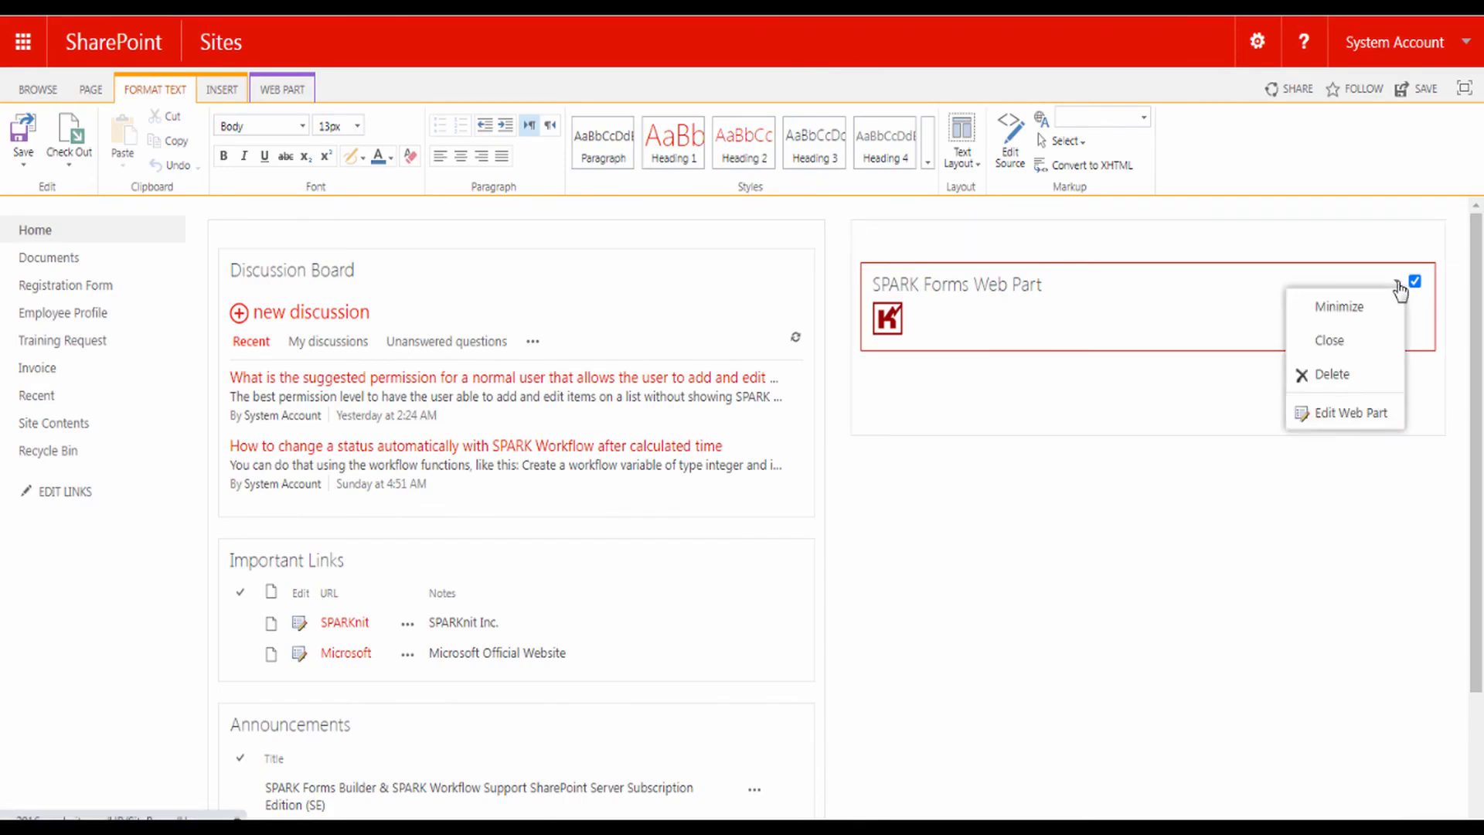
click(1336, 415)
drag(1318, 323, 1181, 331)
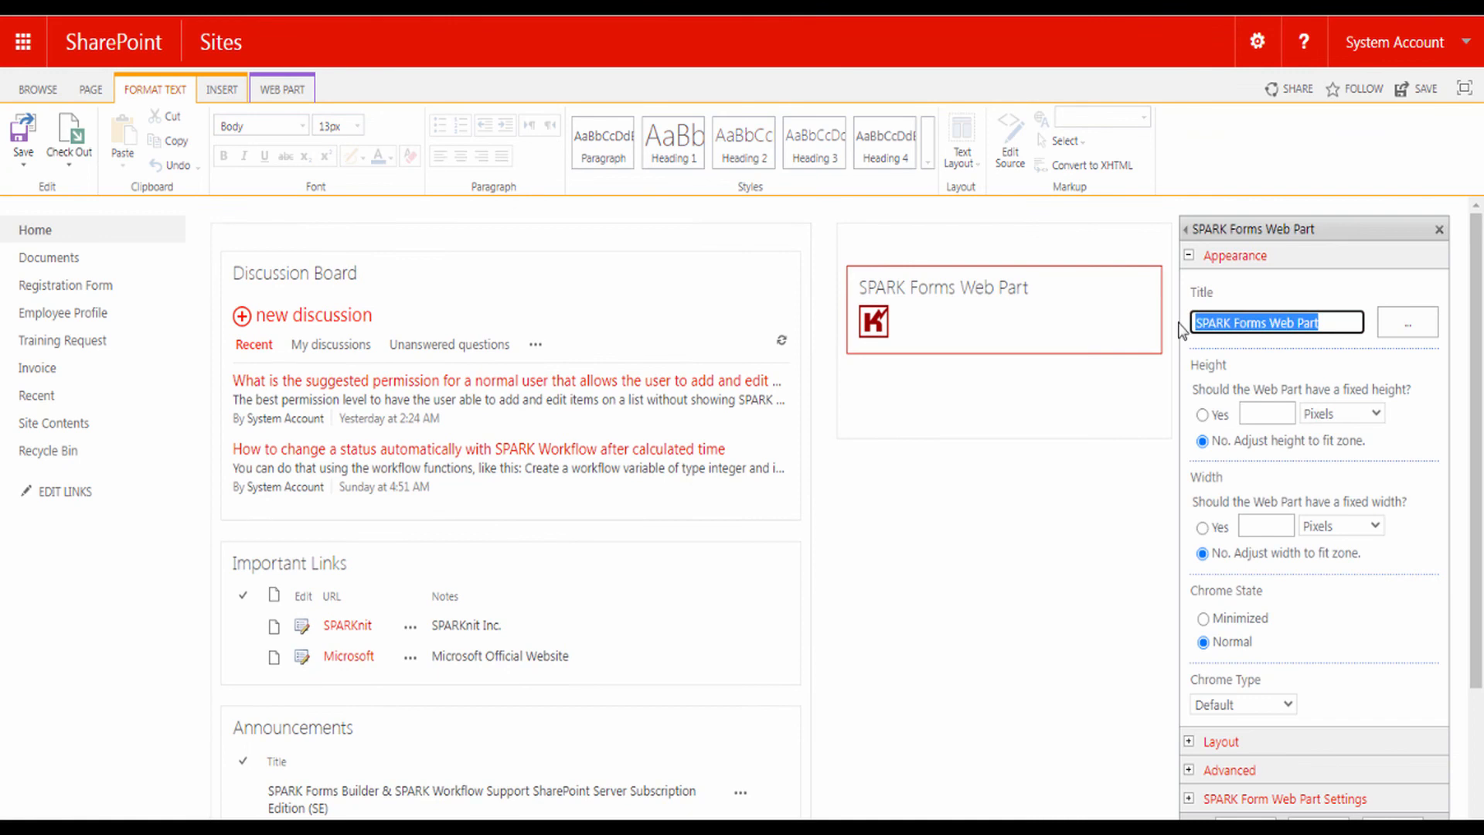
text(Service Registration)
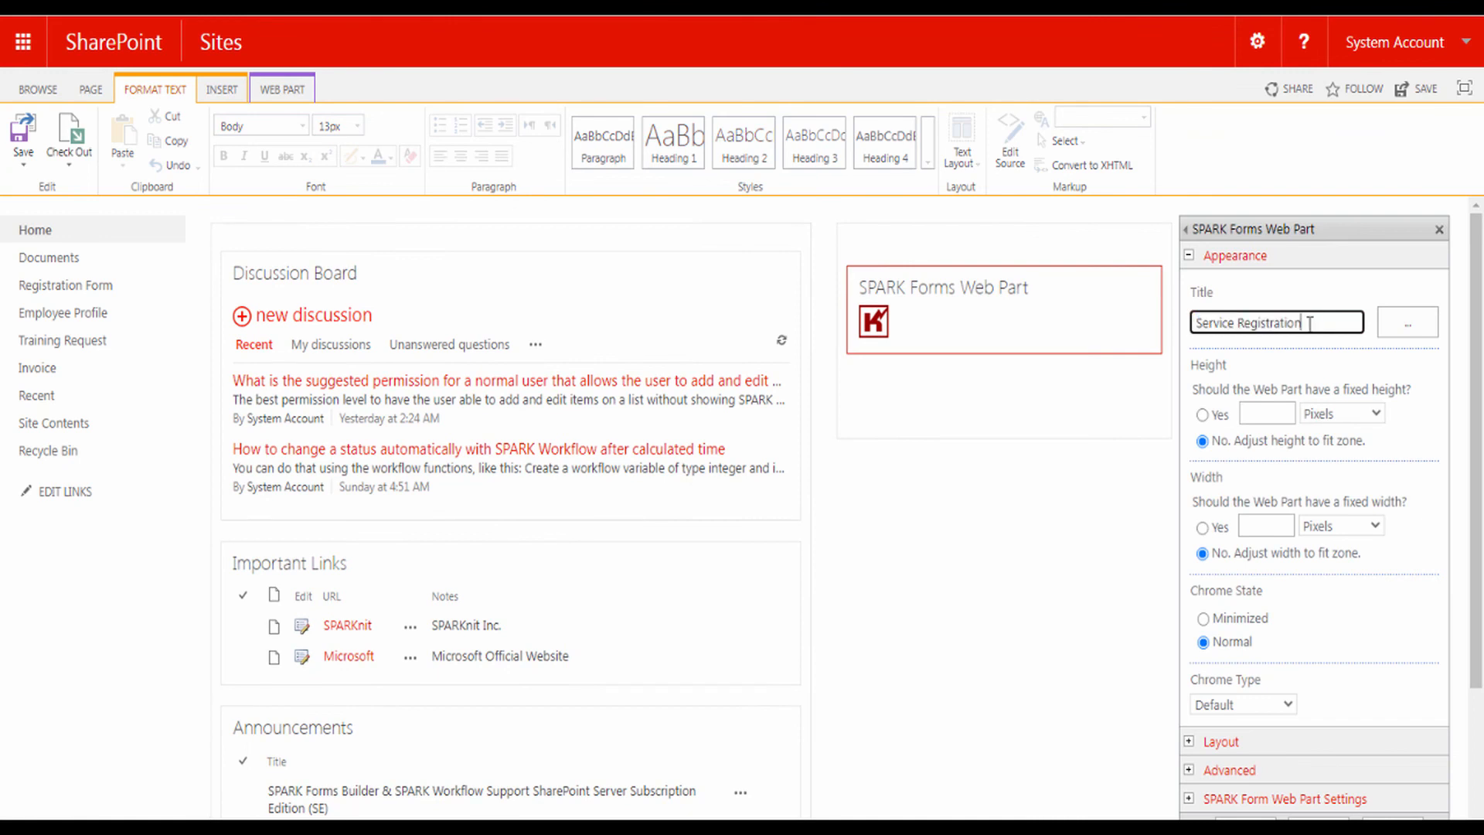
- Fix the web part's height and width at 600 pixels each
click(1203, 415)
click(1254, 415)
text(600)
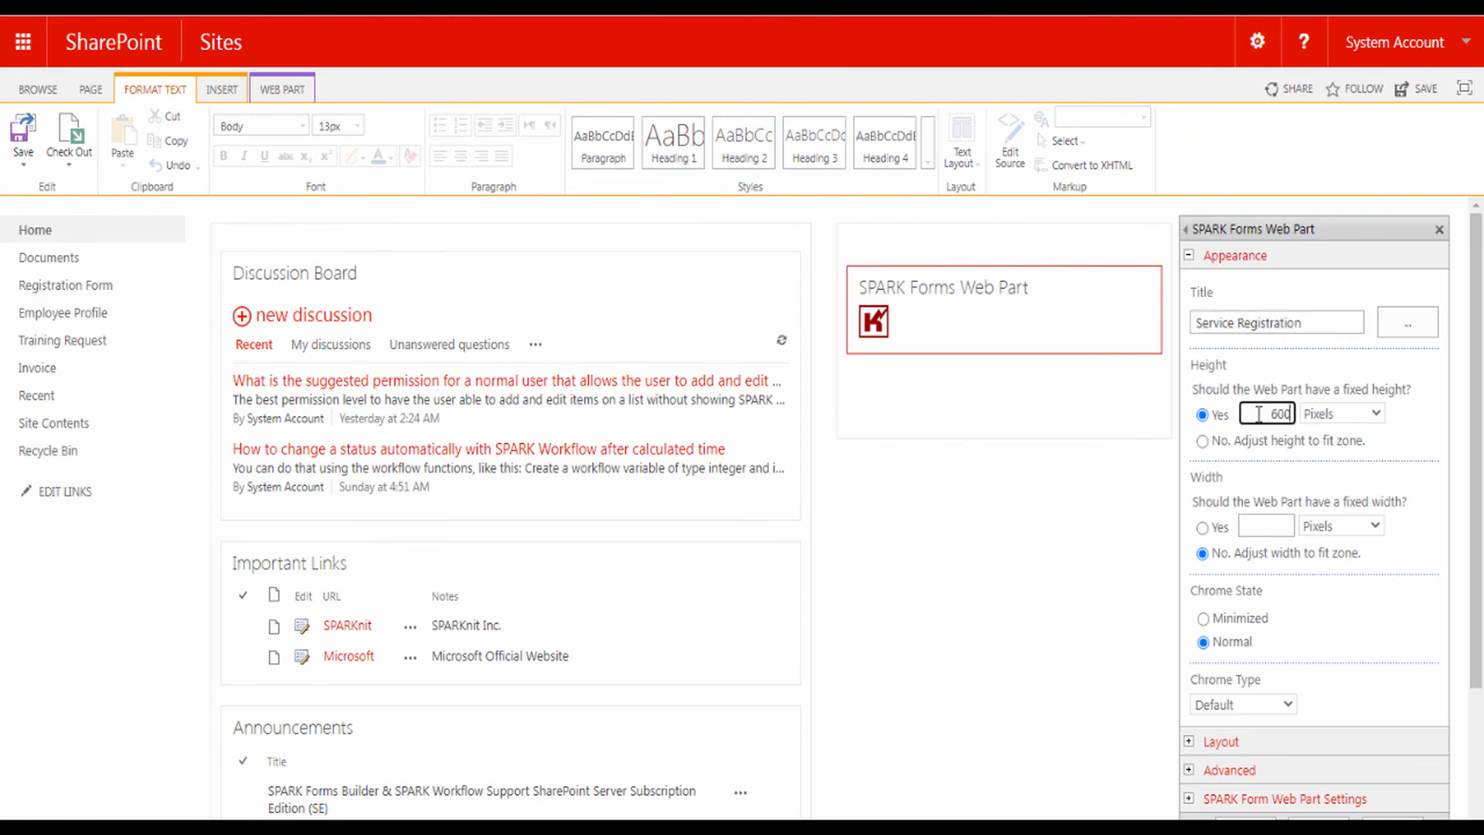
click(1203, 528)
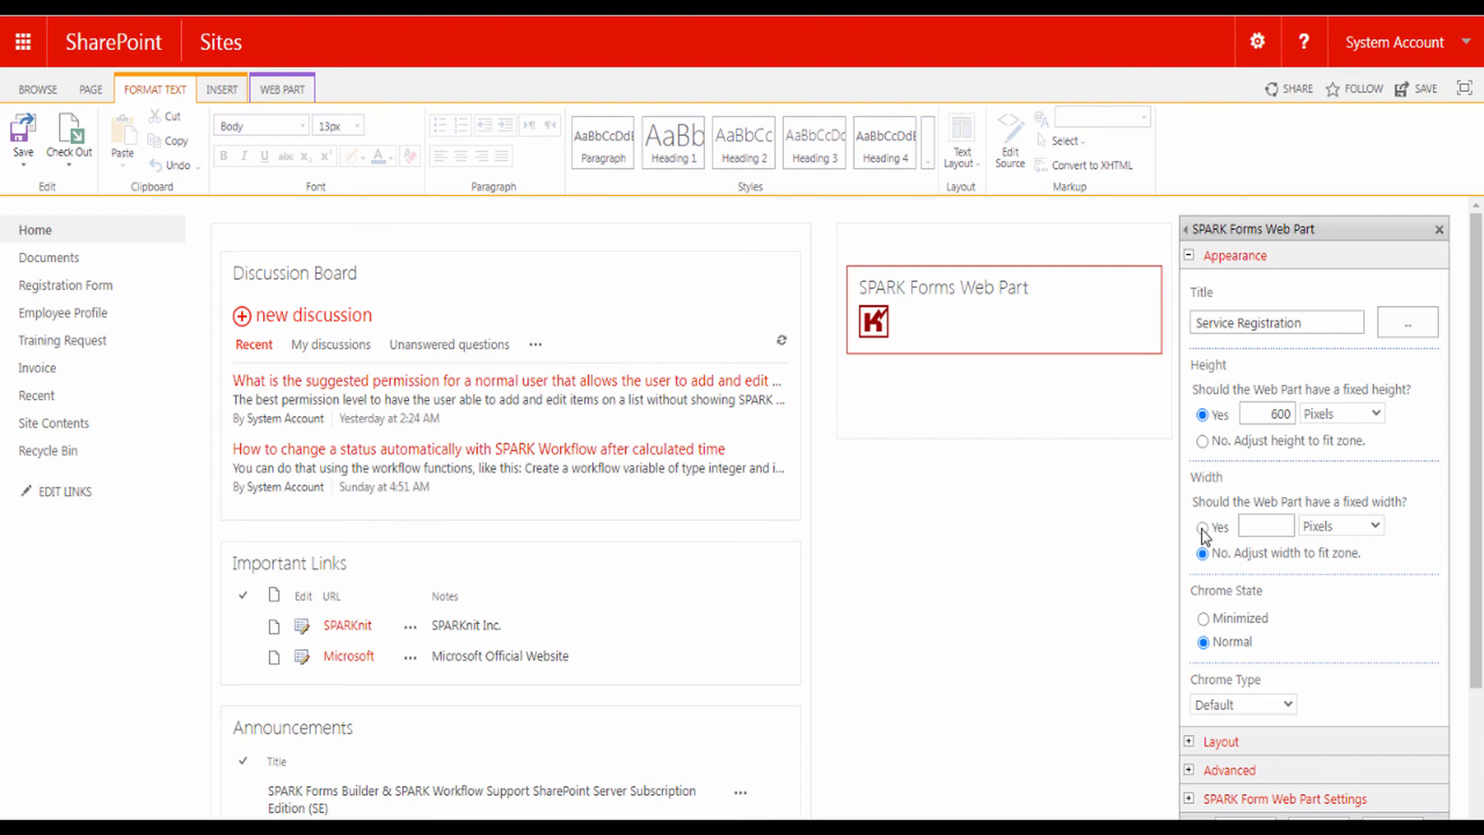
click(1253, 525)
text(600)
- Set the chrome type to Title Only and expand the SPARK Form Web Part Settings
click(1208, 702)
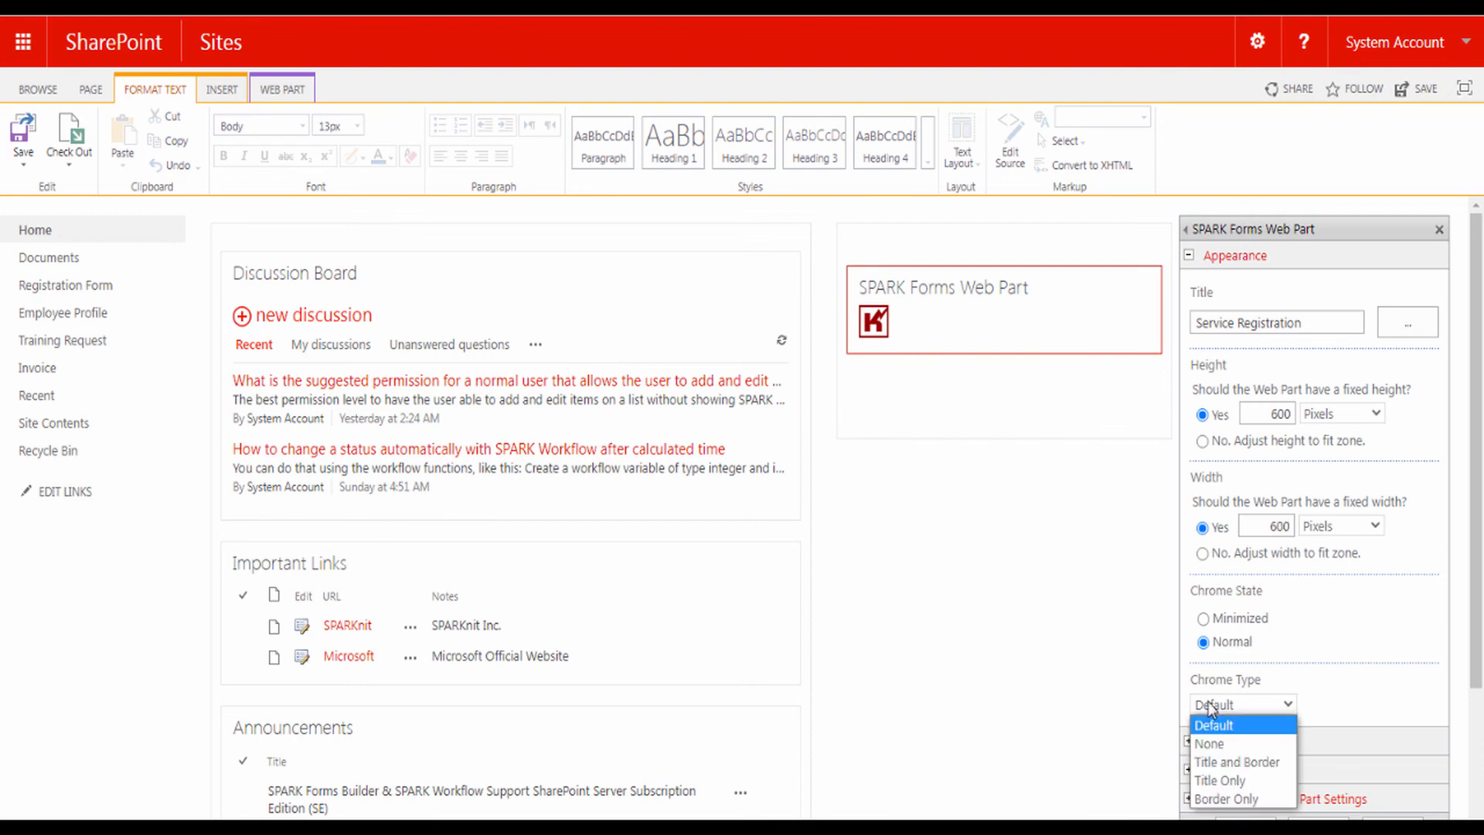
click(1209, 778)
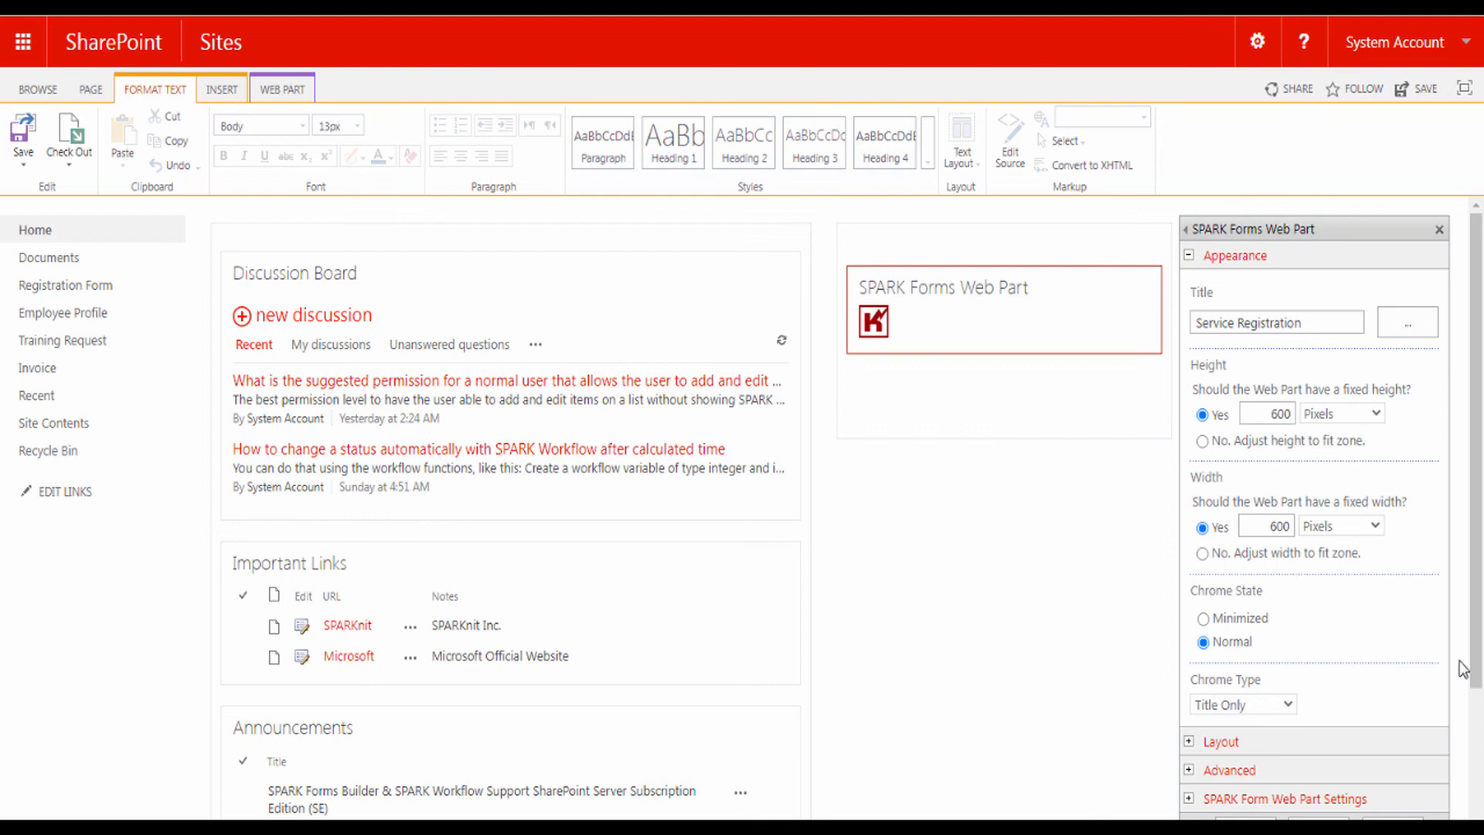
scroll(1475, 661, down, 2)
click(1272, 651)
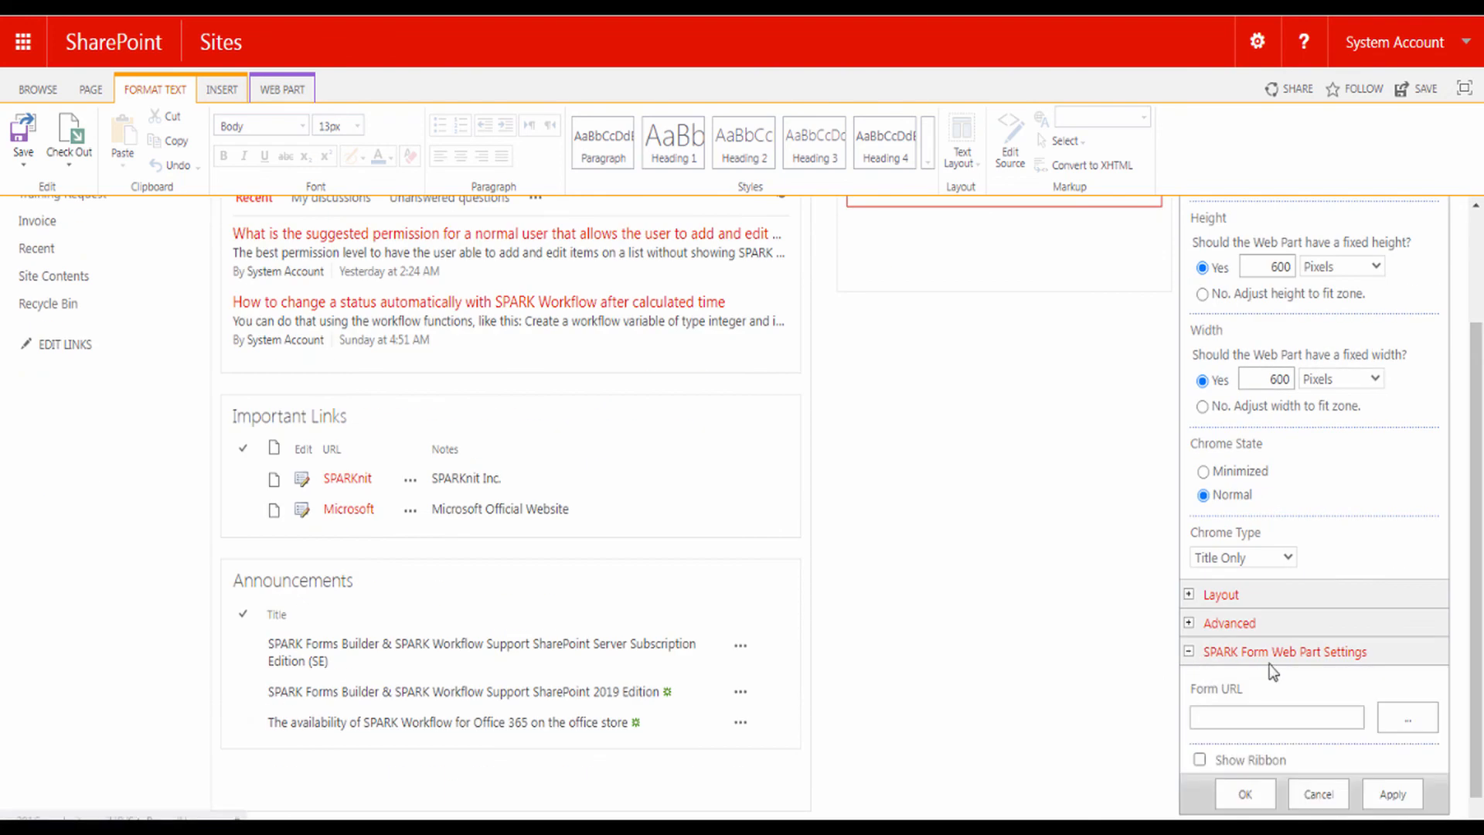
- Paste the registration form's new-item URL into Form URL and apply the settings
click(1230, 717)
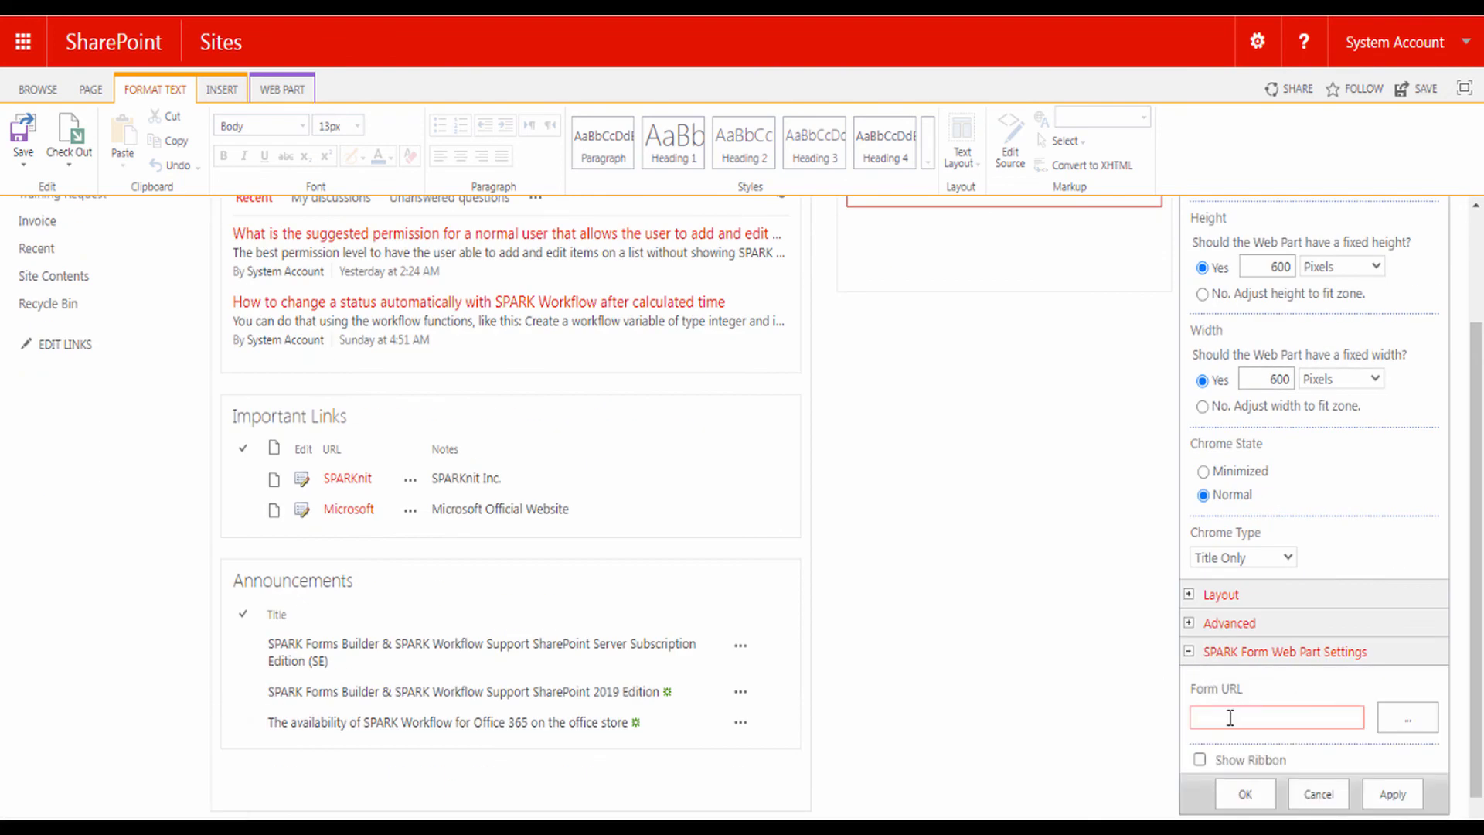
click(1230, 718)
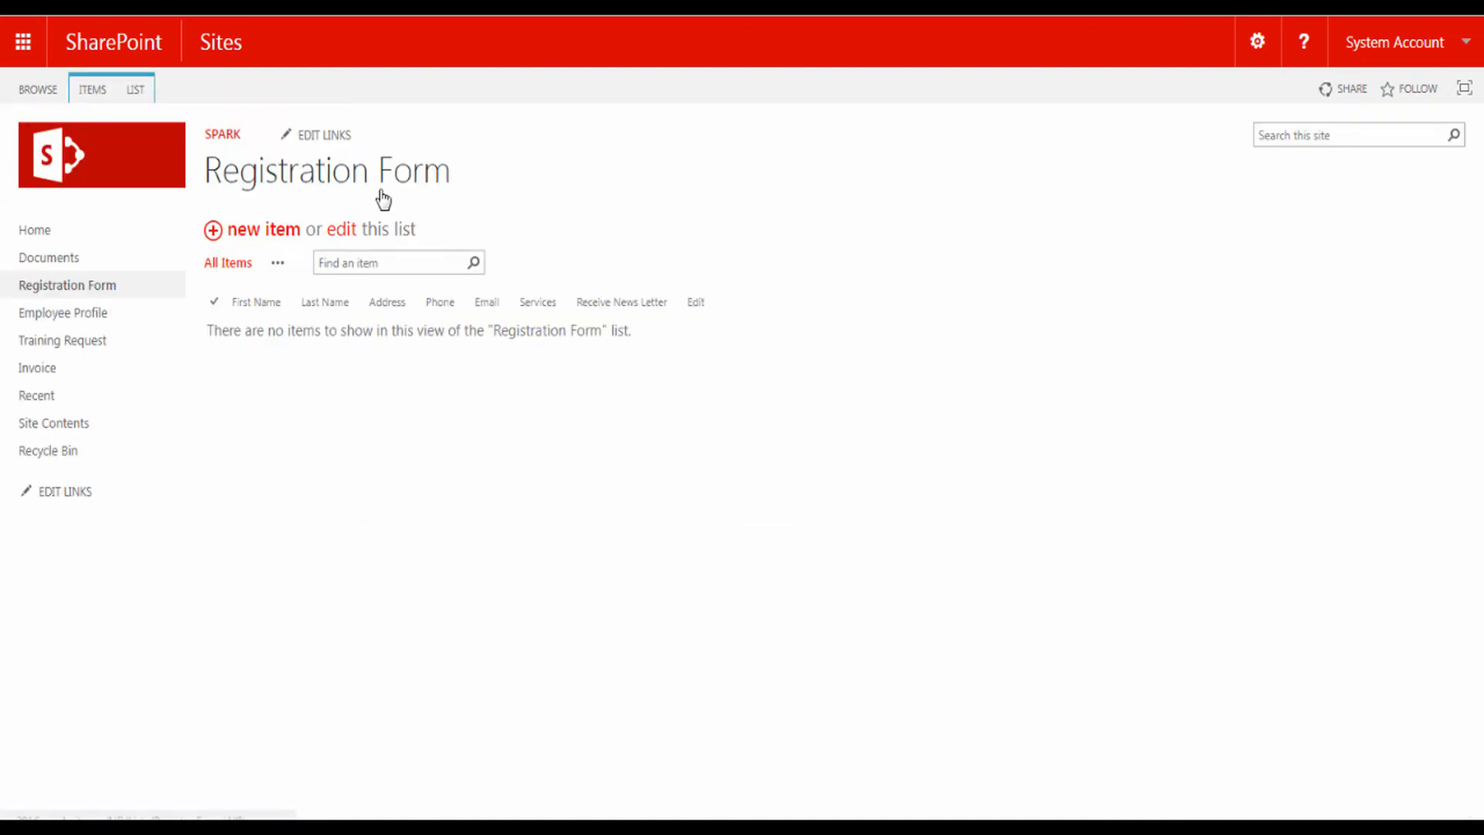
click(265, 242)
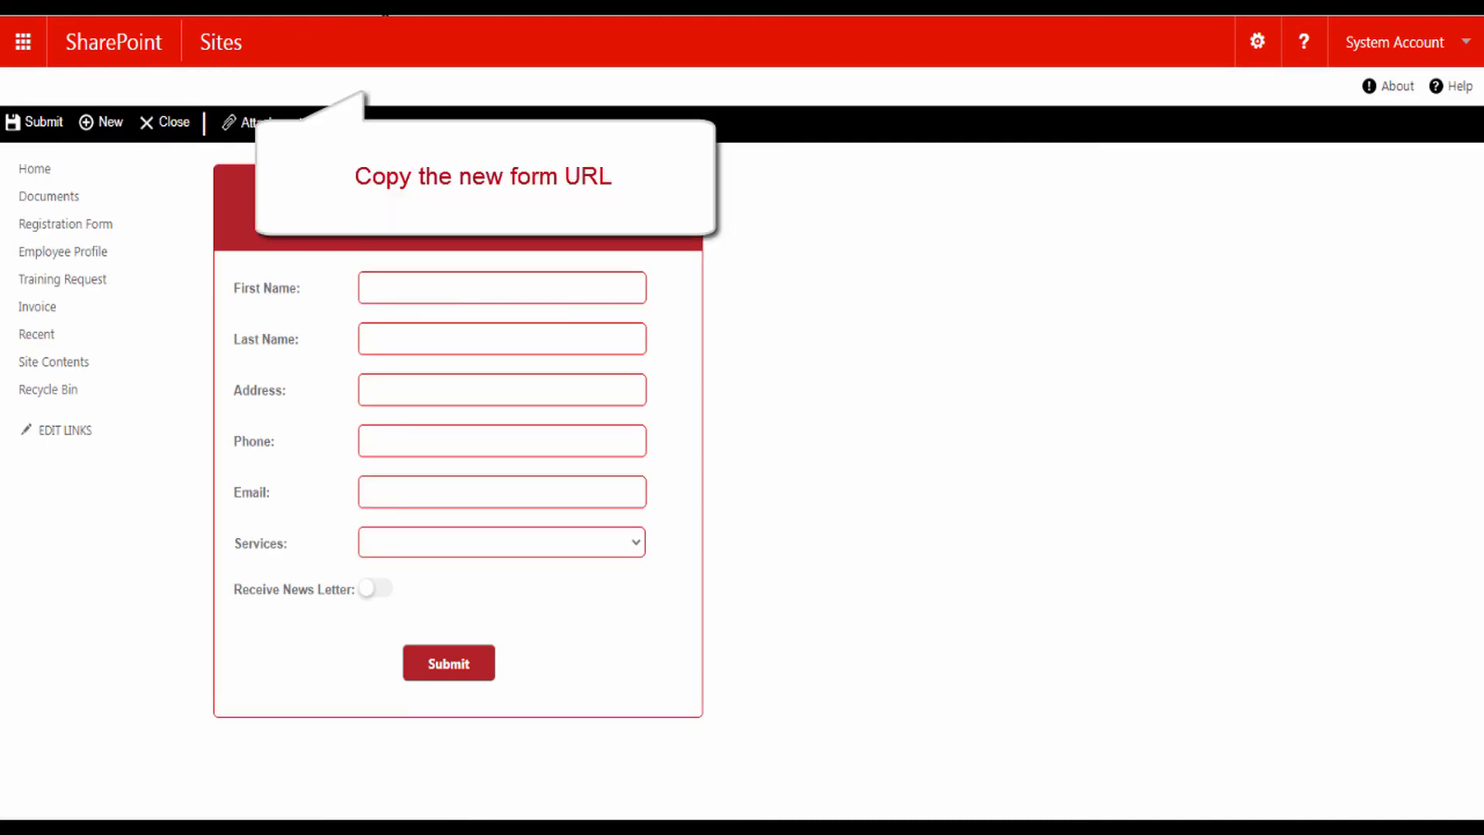
right_click(395, 10)
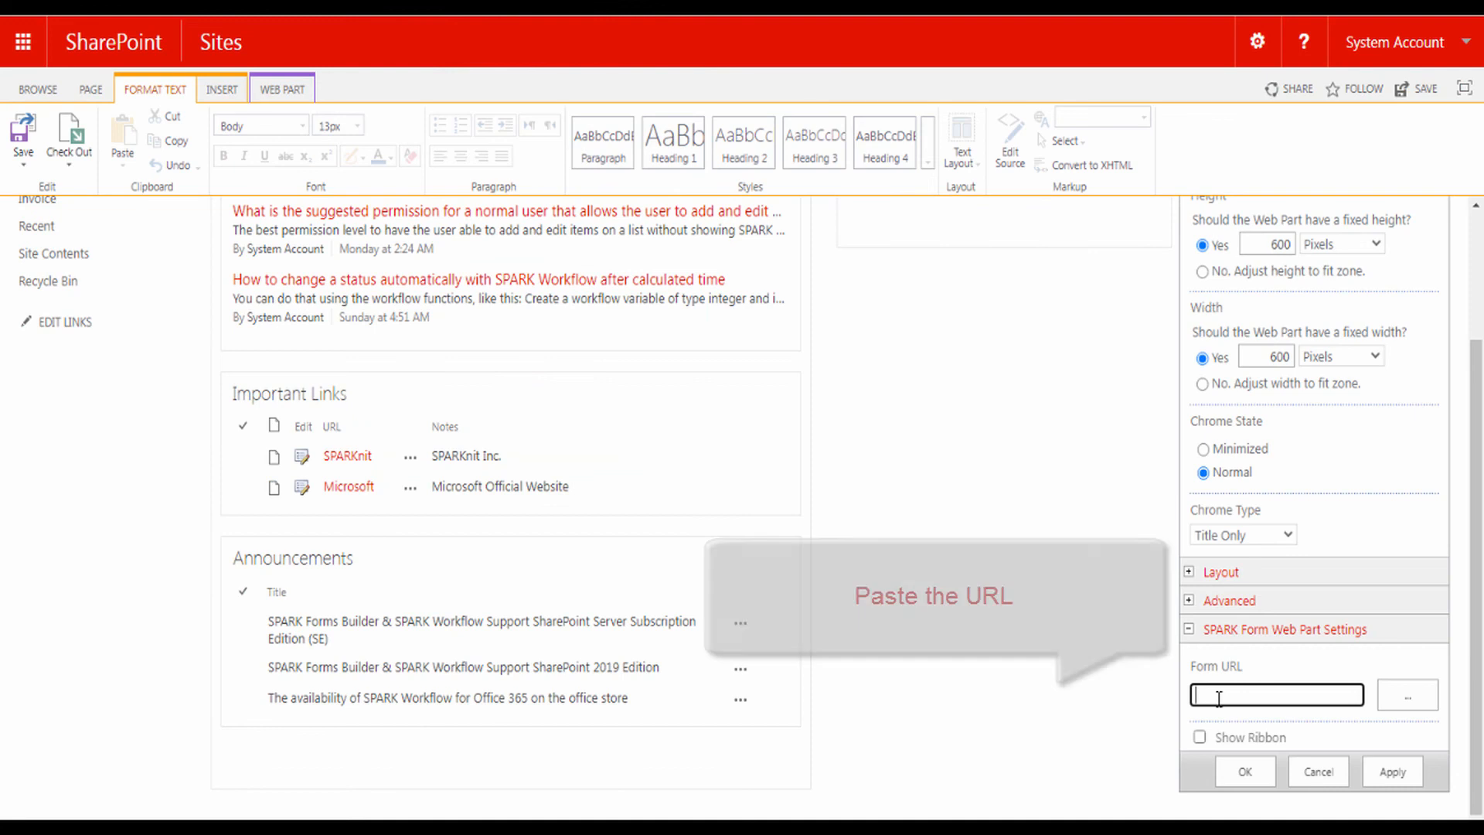
key(ctrl+v)
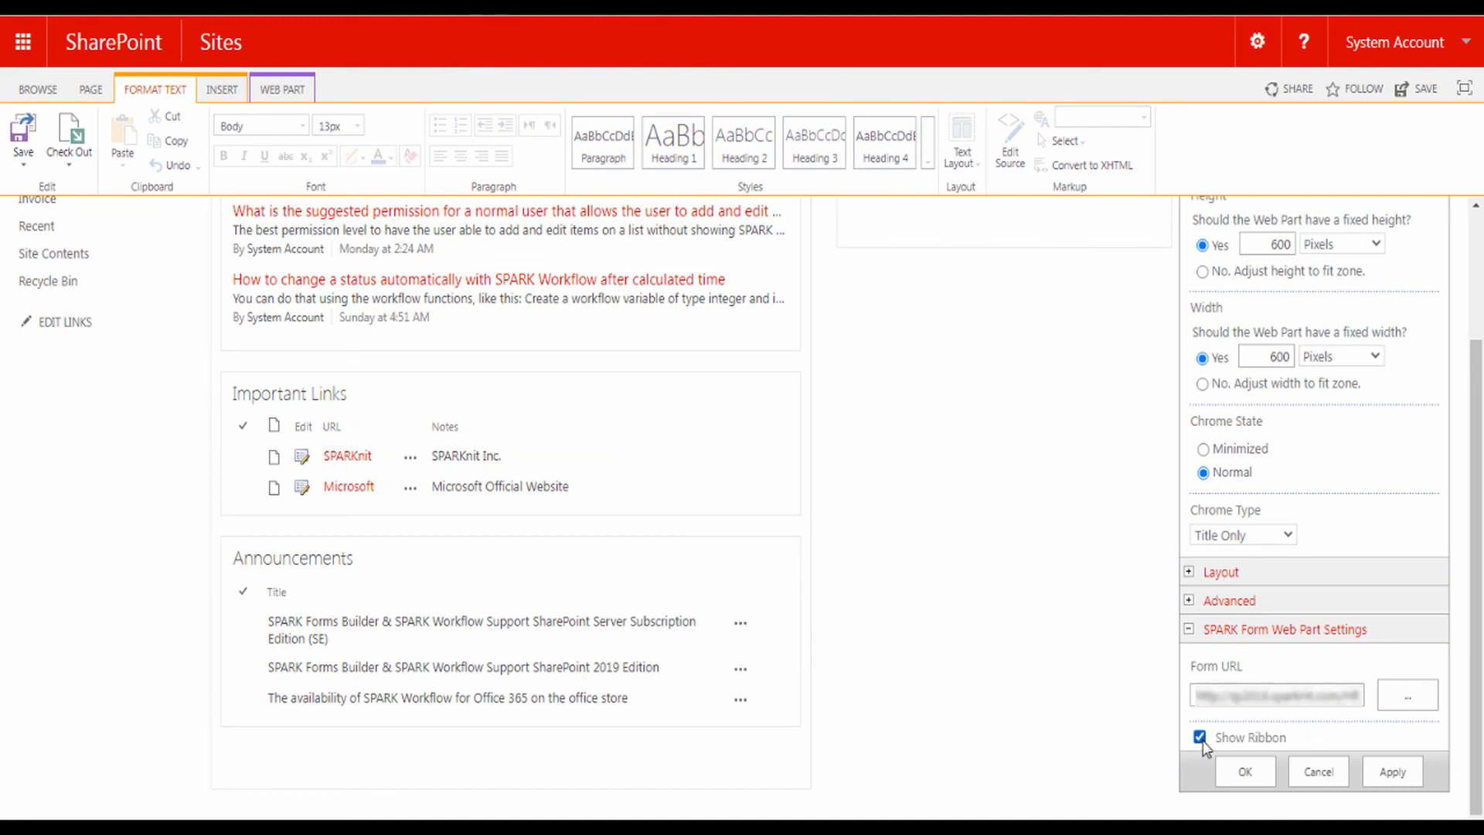
click(1241, 770)
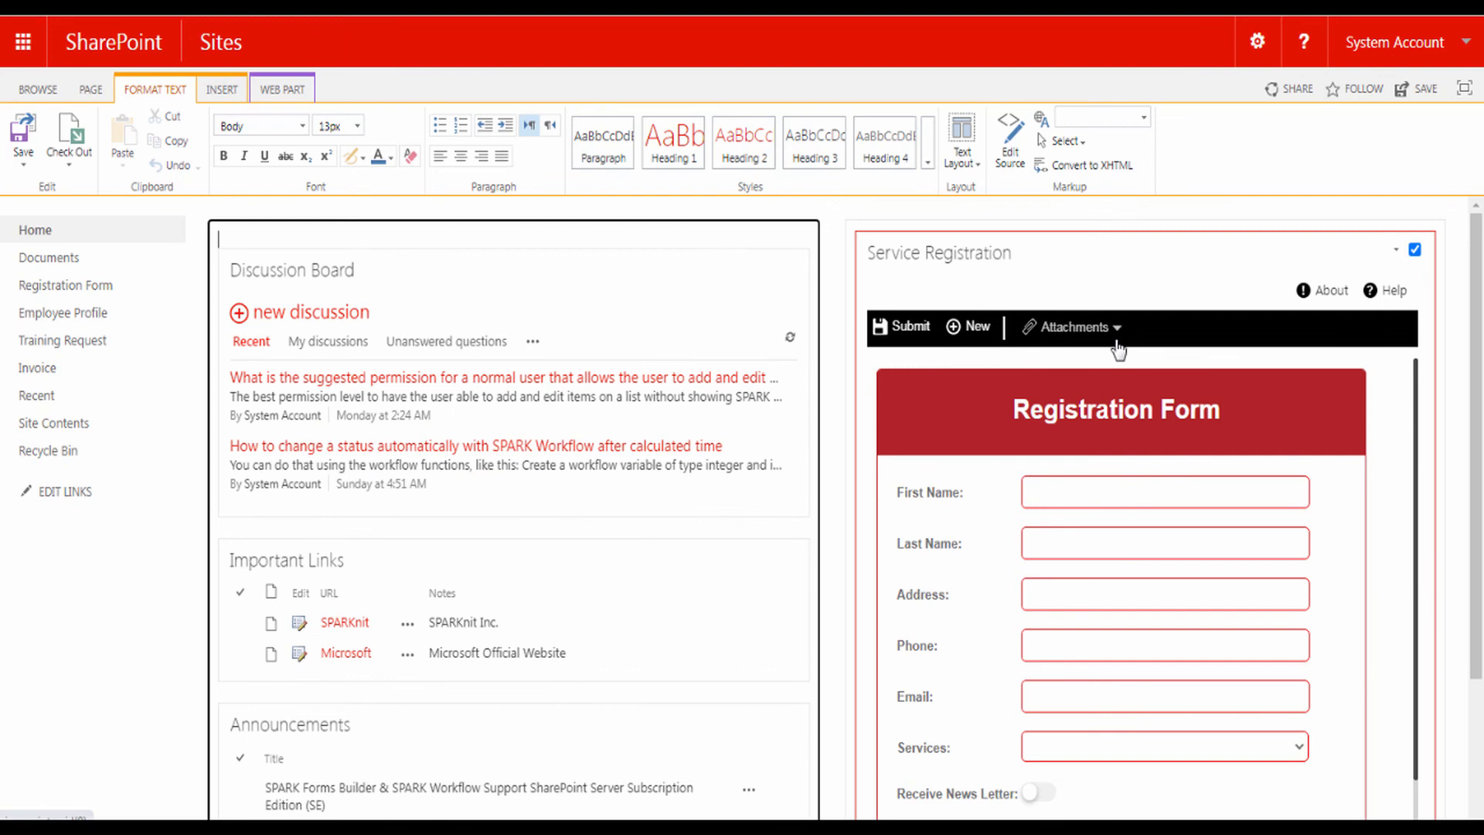
- Reopen the Service Registration web part settings and turn off Show Ribbon
click(1397, 249)
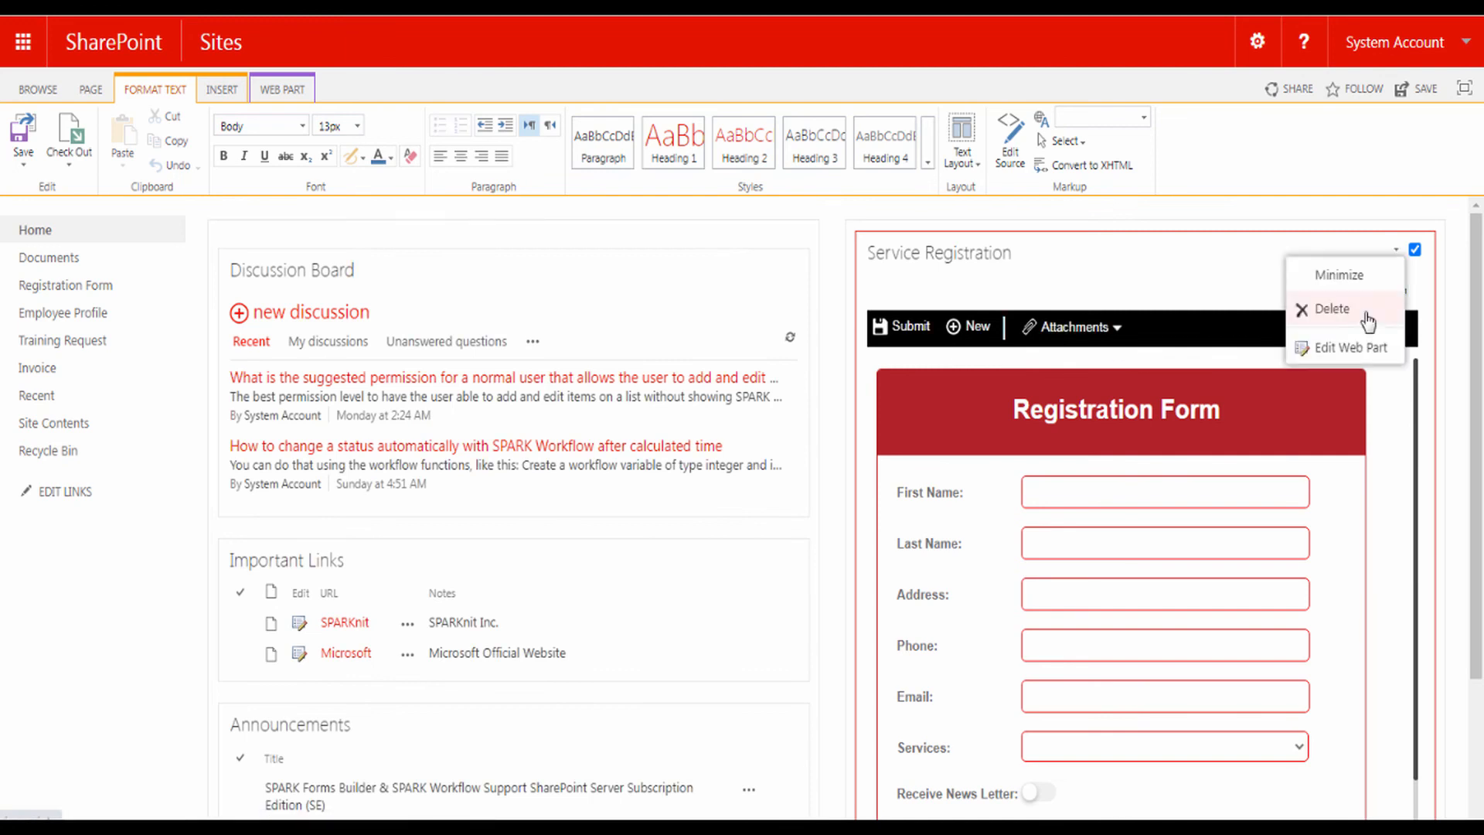
click(1353, 349)
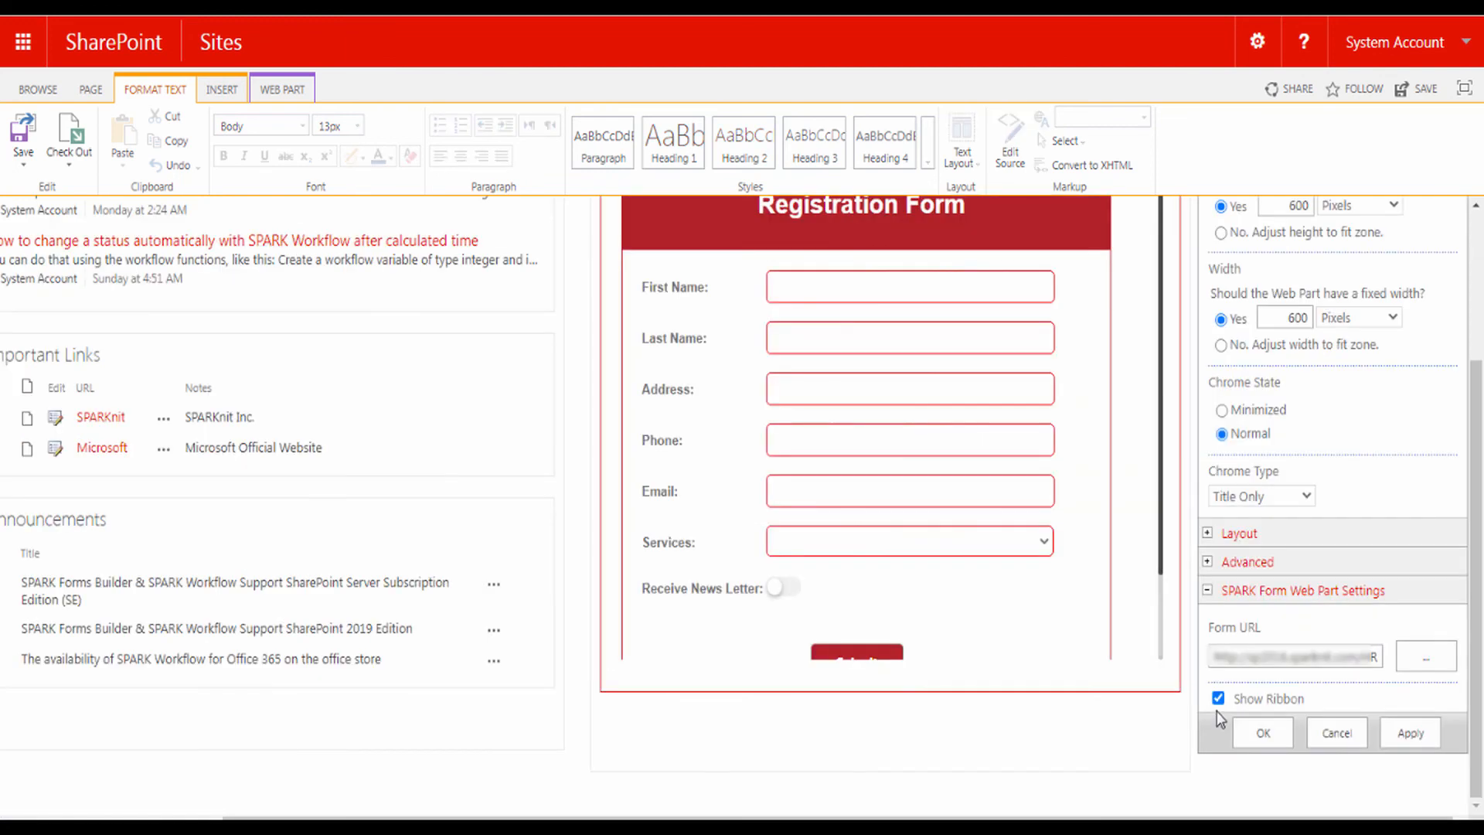
click(1258, 734)
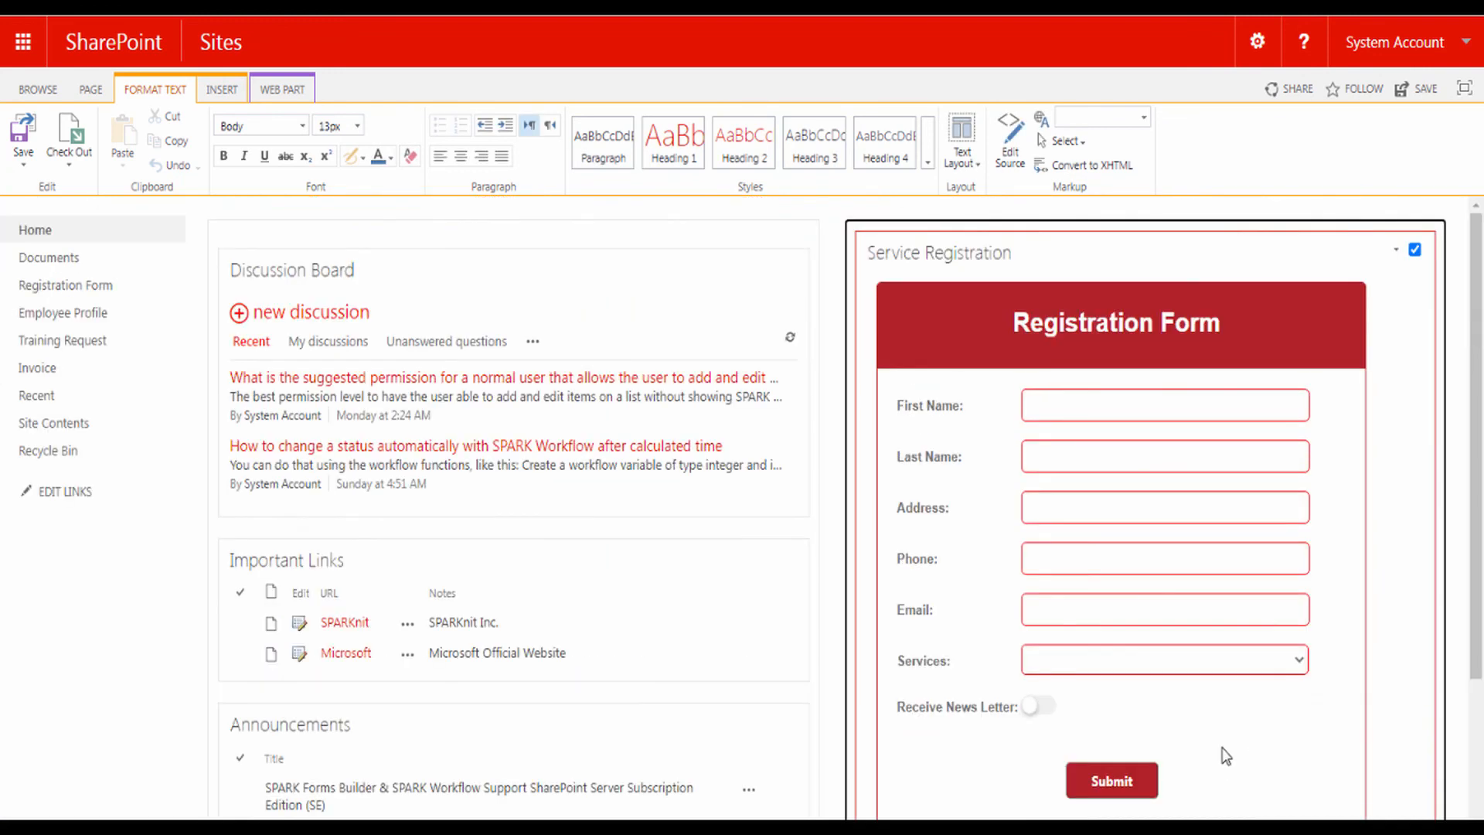
- Save the home page, then enter the registrant's first name, last name, address and phone number
click(1423, 91)
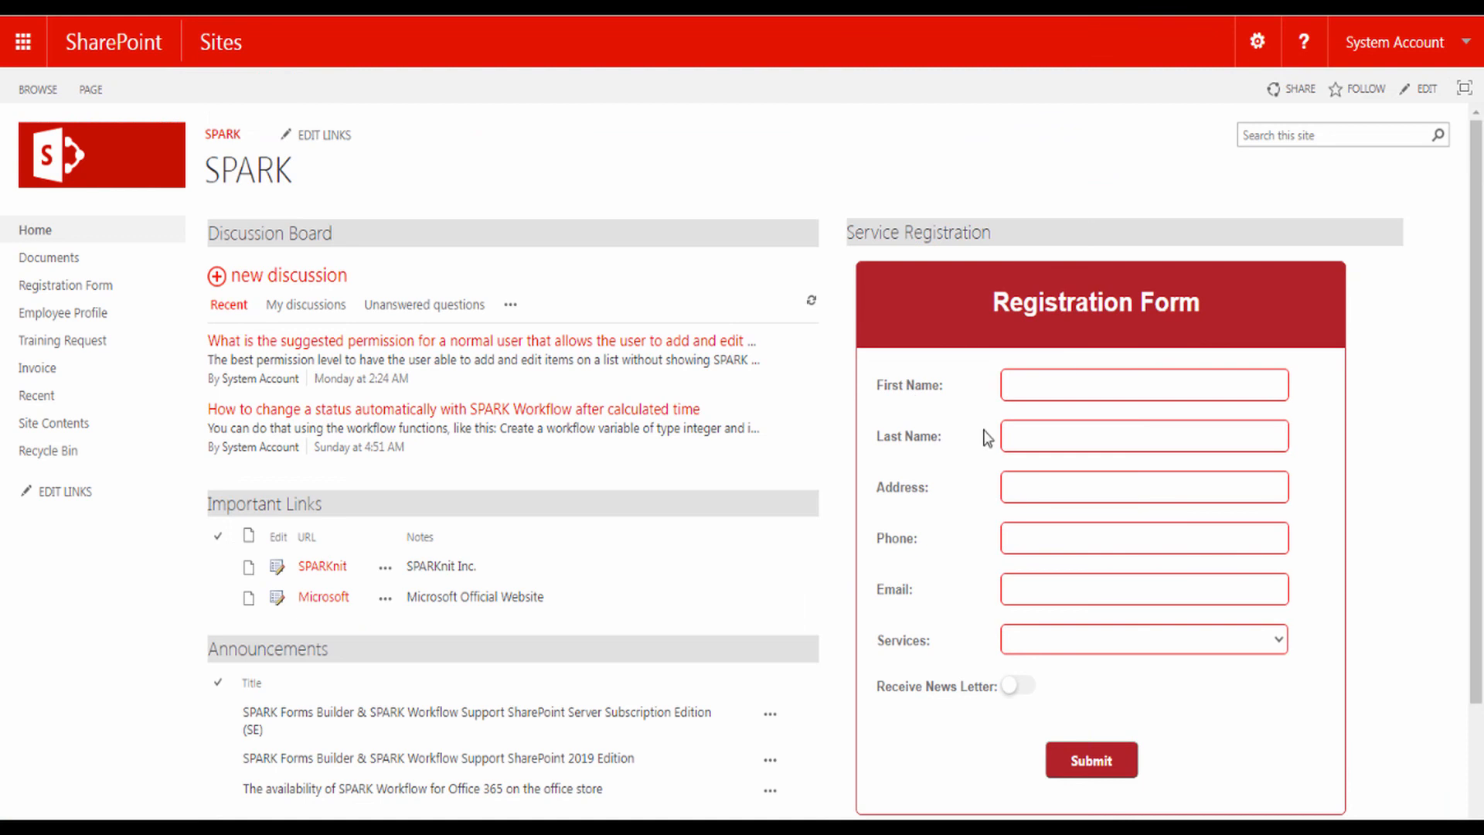
click(1032, 388)
click(1028, 434)
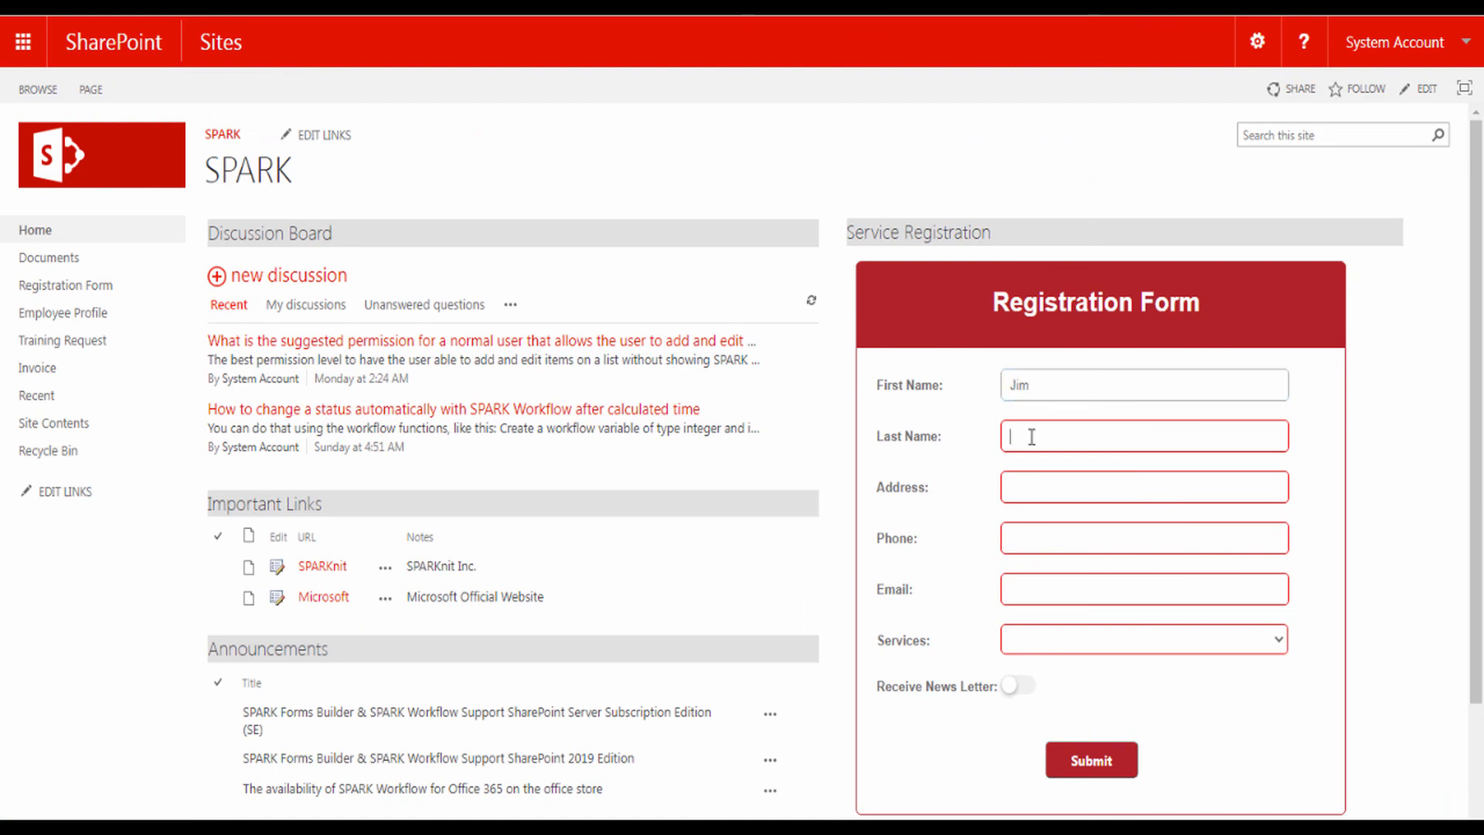
click(1027, 487)
text(Charlotte , NC 28277)
click(1102, 539)
- Enter the registrant's e-mail, choose Support Services, enable the newsletter, and submit the registration
click(1047, 595)
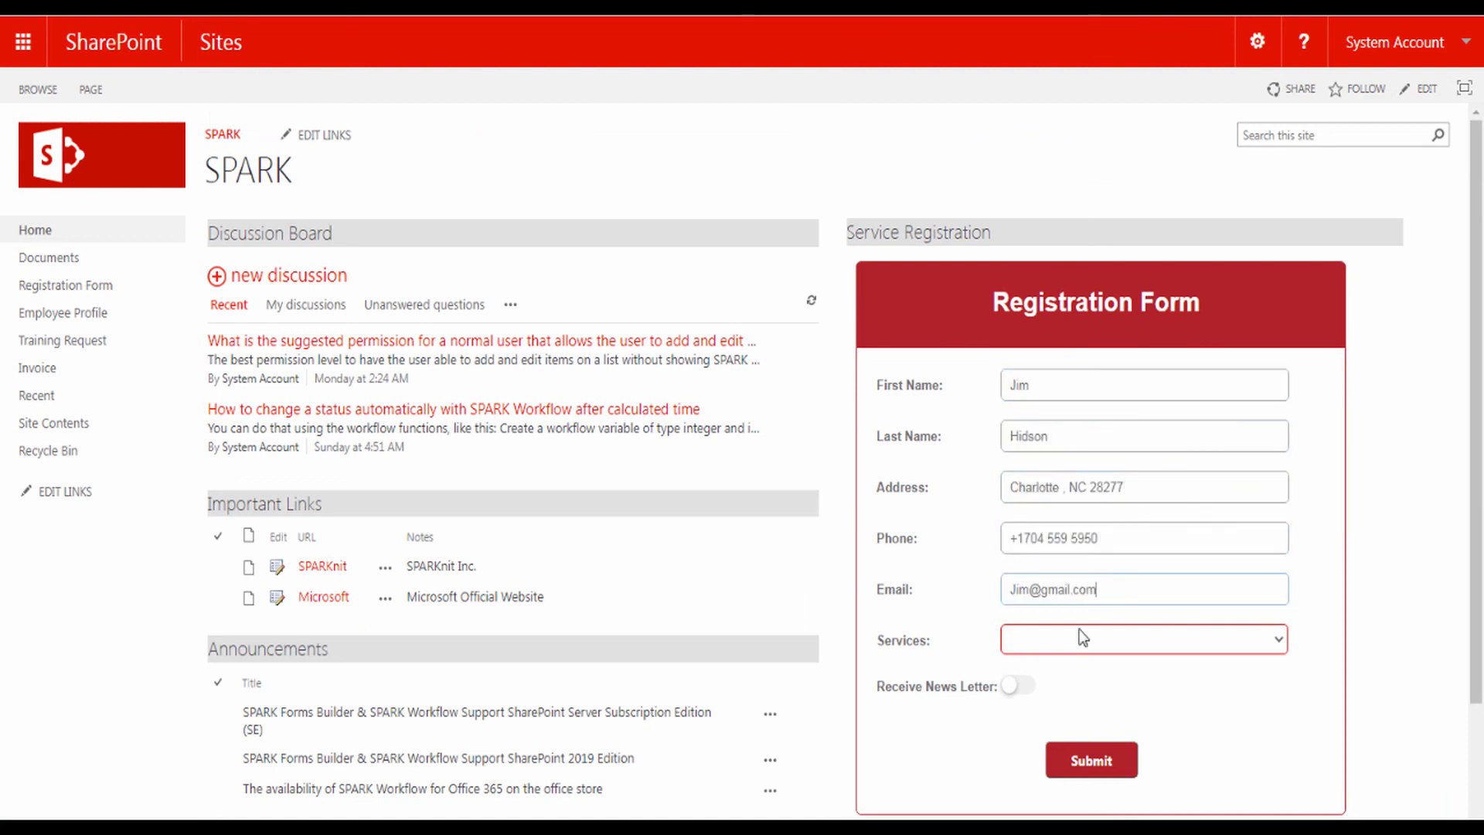
click(1082, 639)
click(1040, 676)
click(1028, 690)
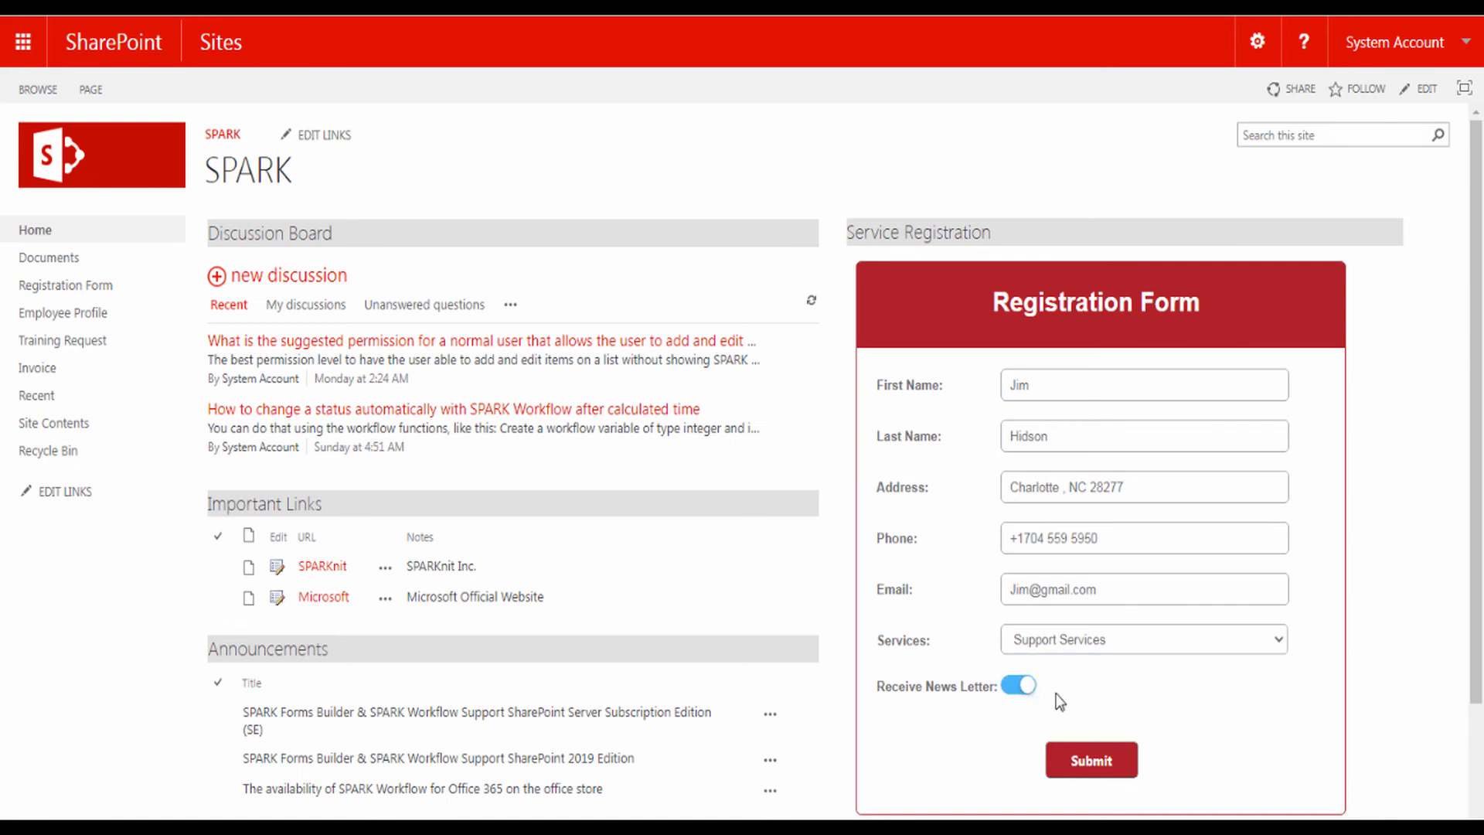
click(1090, 760)
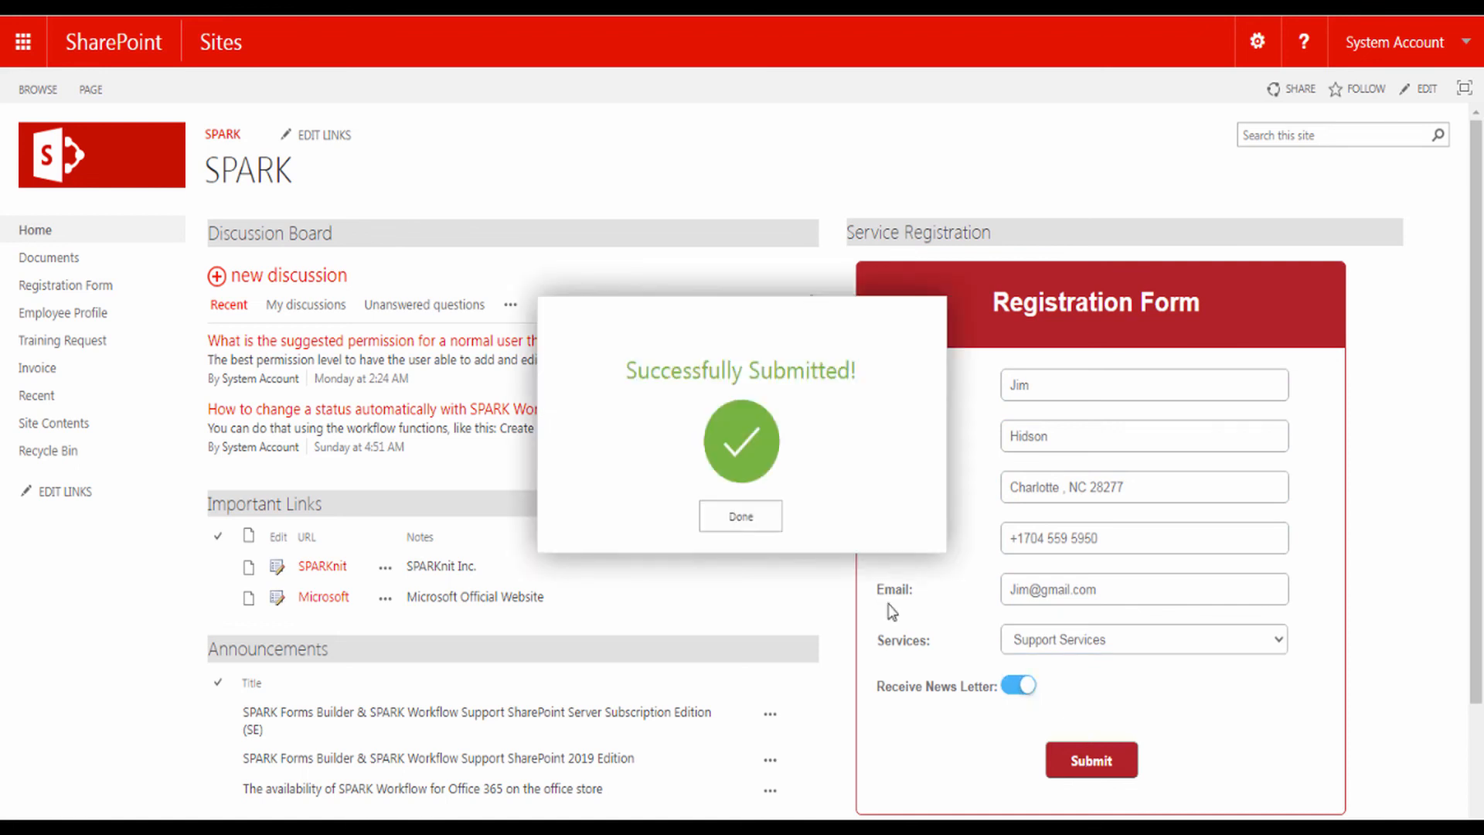
click(740, 518)
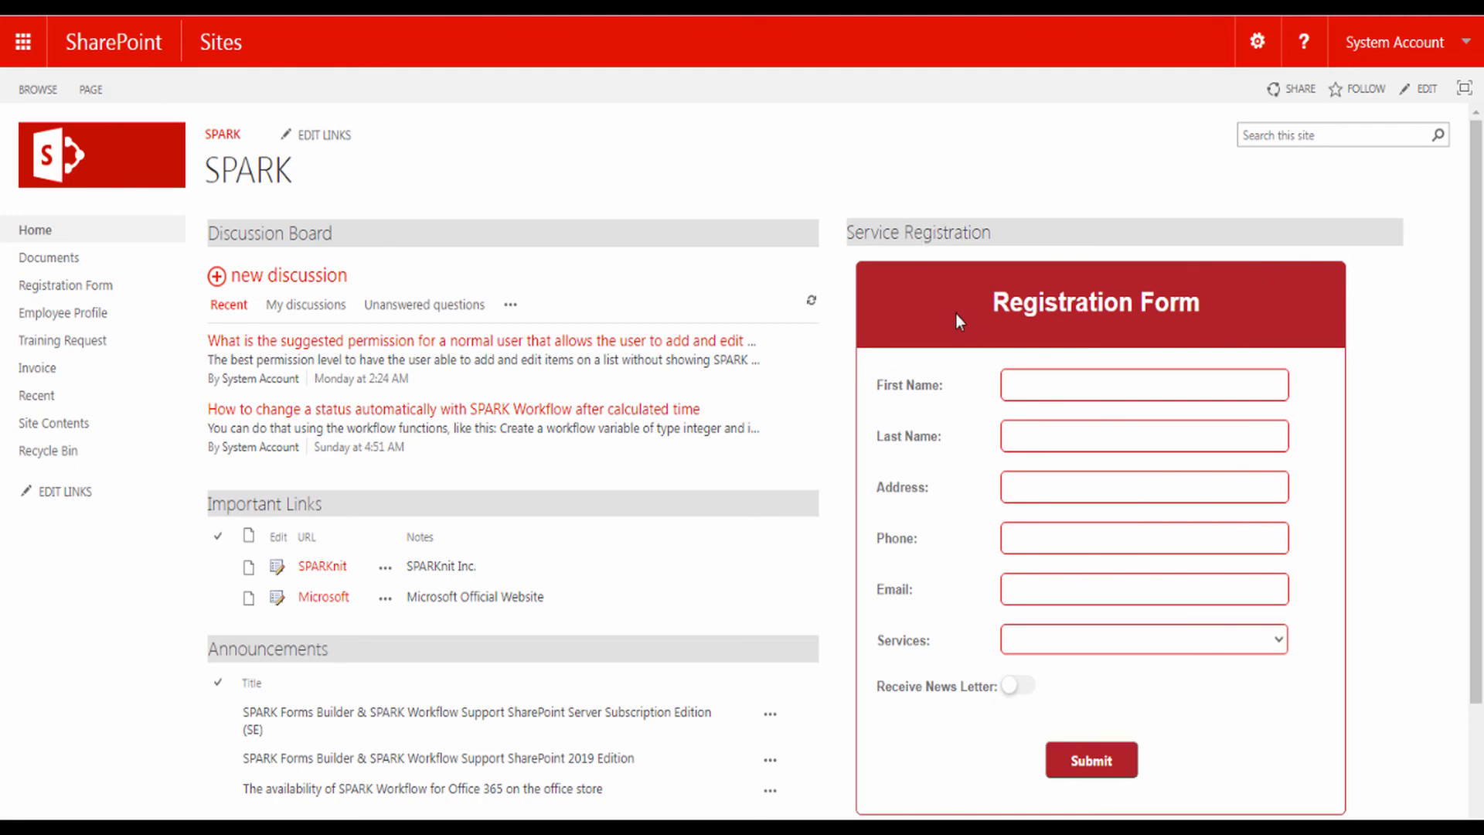
click(1074, 498)
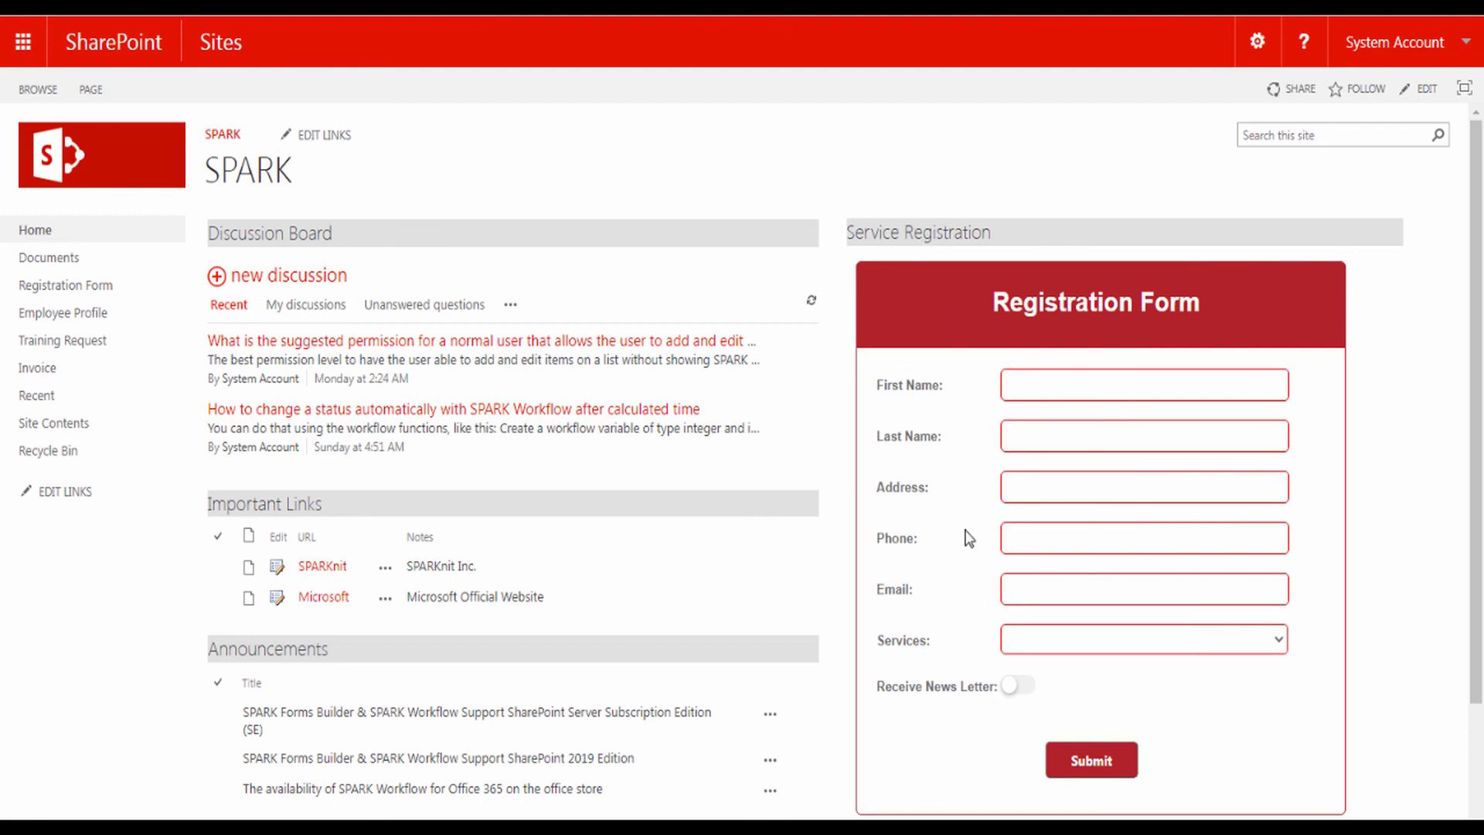